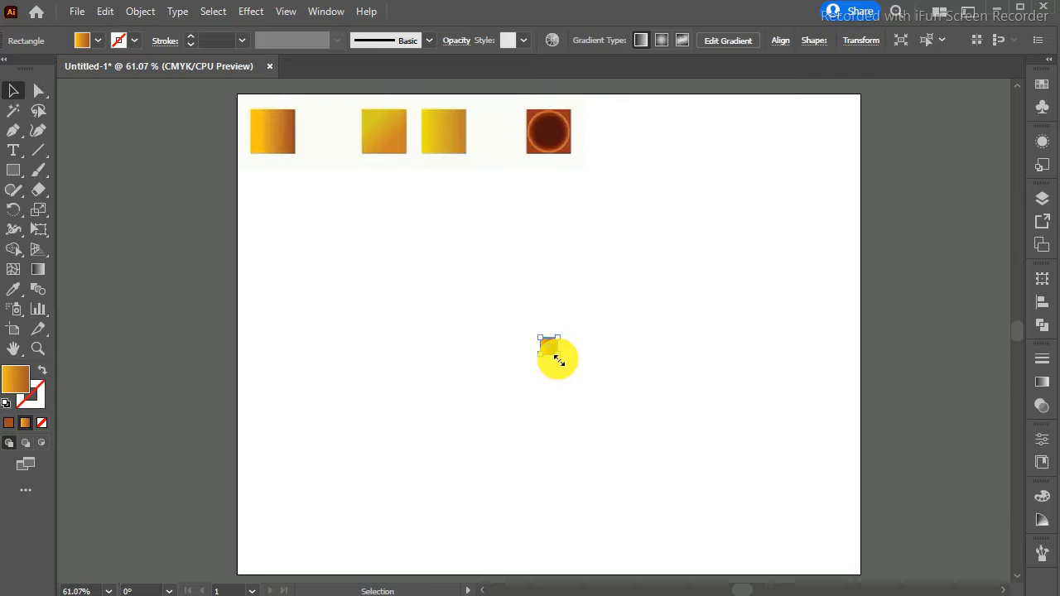
- Rotate the small gradient square 45 degrees about its centre so it stands as a diamond
click(13, 209)
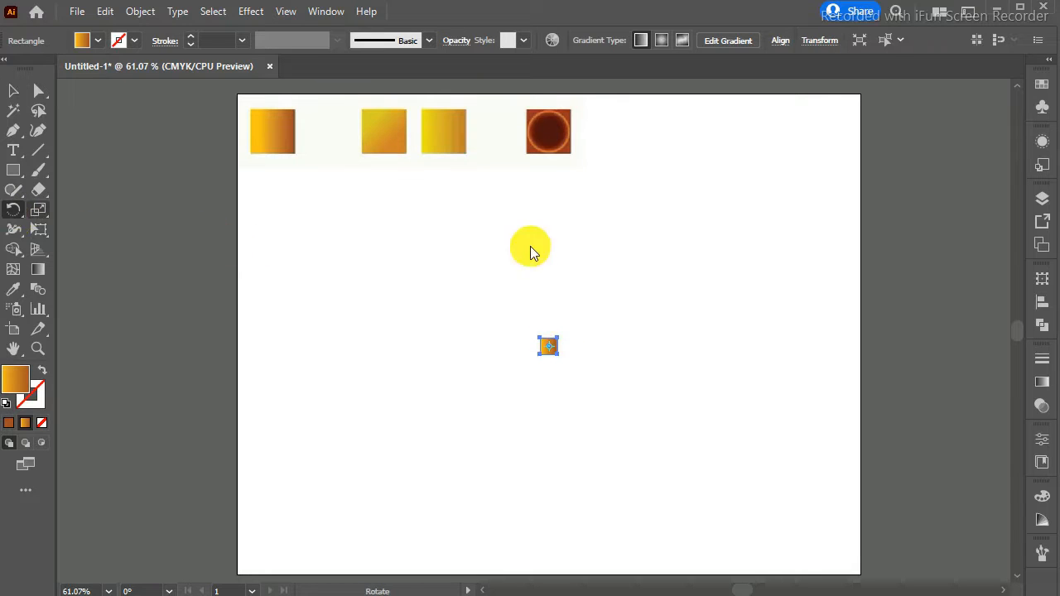
mouse_move(558, 336)
mouse_down()
mouse_move(568, 360)
mouse_move(563, 347)
mouse_up()
click(13, 90)
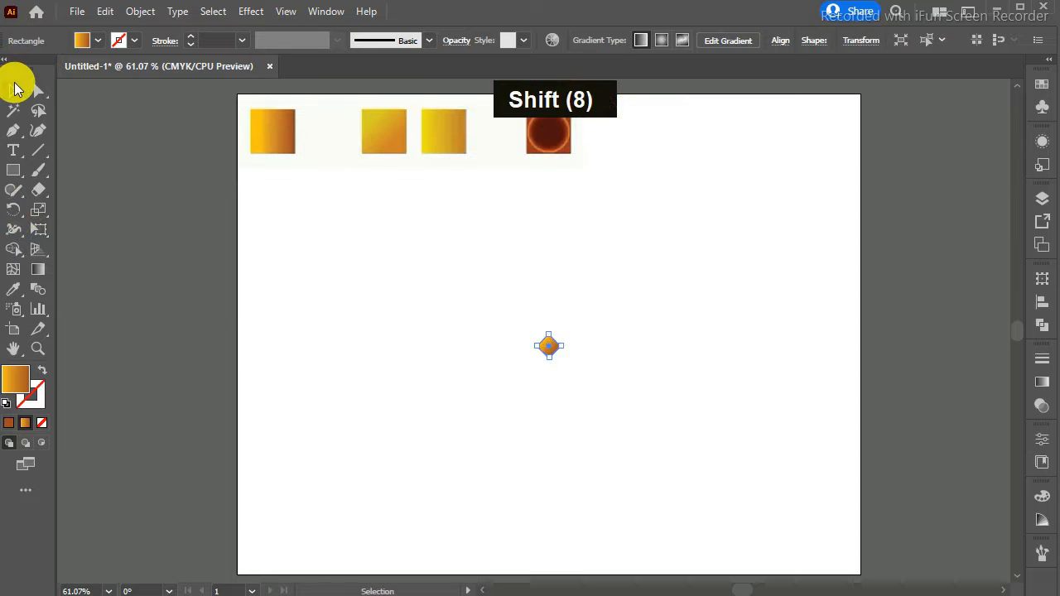
click(480, 278)
- Move the yellow stop of the diamond's gradient to a location of about 37%
click(550, 350)
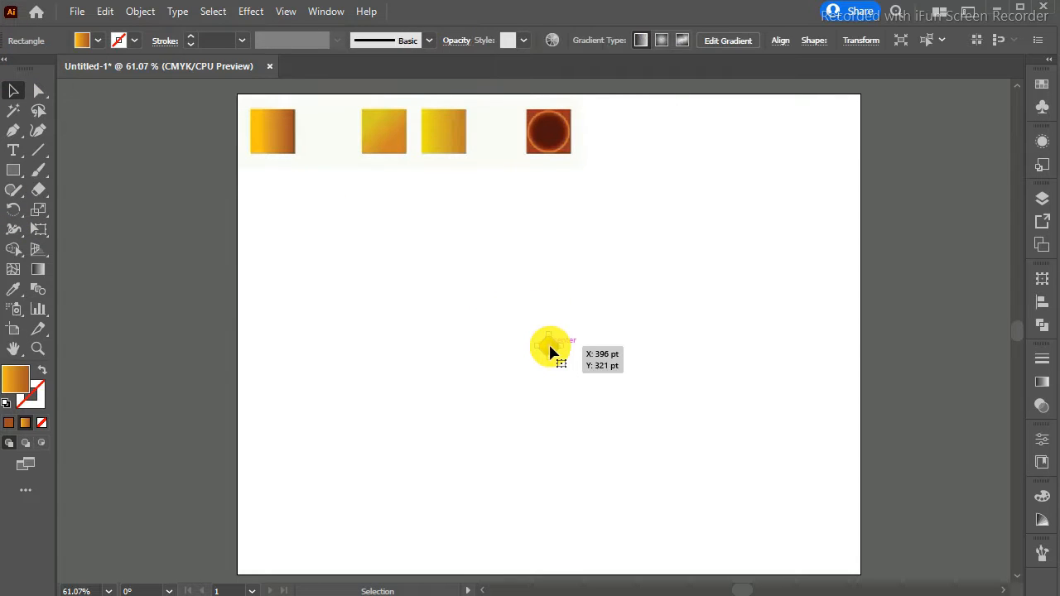
click(1042, 383)
drag(863, 510, 895, 508)
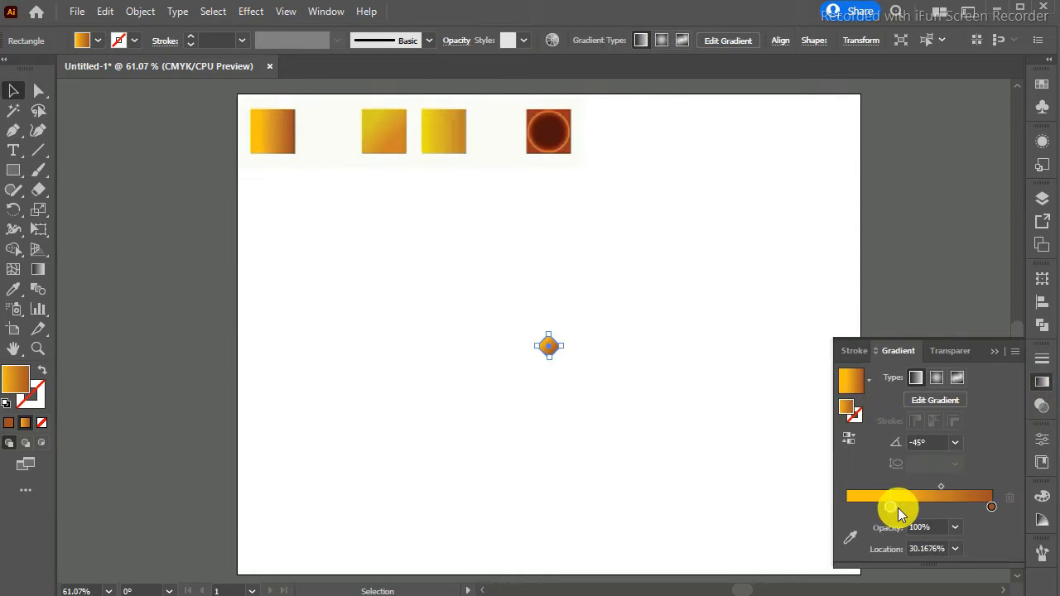
click(760, 447)
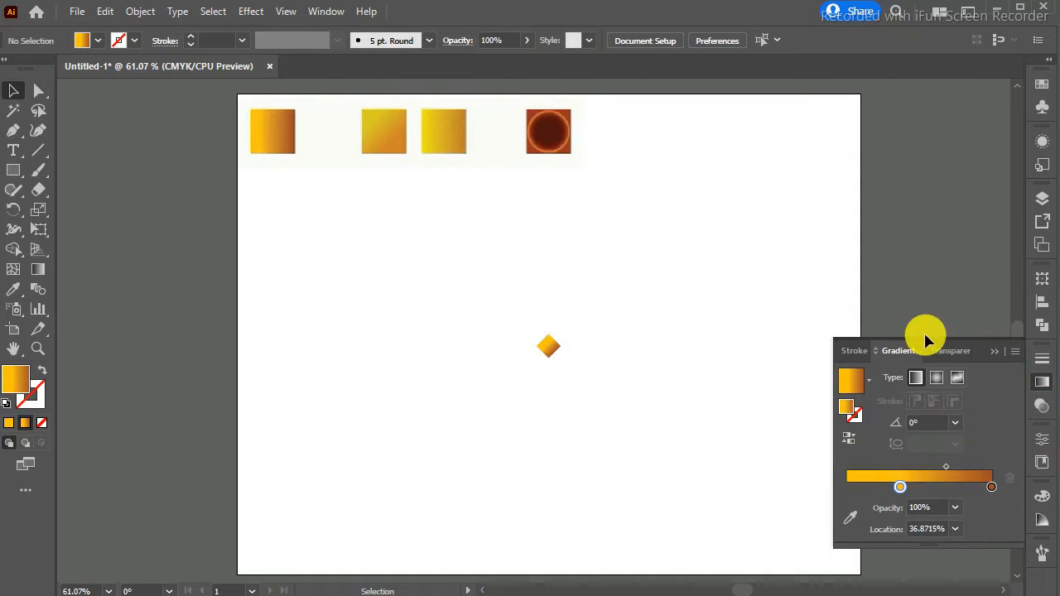
click(996, 350)
- Centre the diamond horizontally on the artboard
click(548, 346)
click(622, 366)
drag(13, 170, 58, 211)
ctrl+click(549, 347)
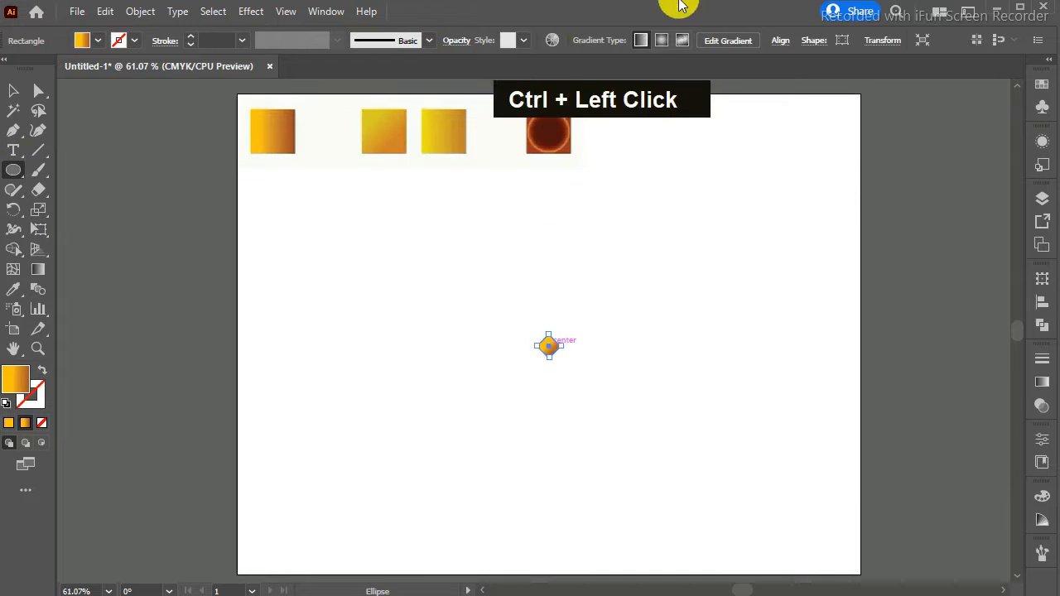
click(781, 40)
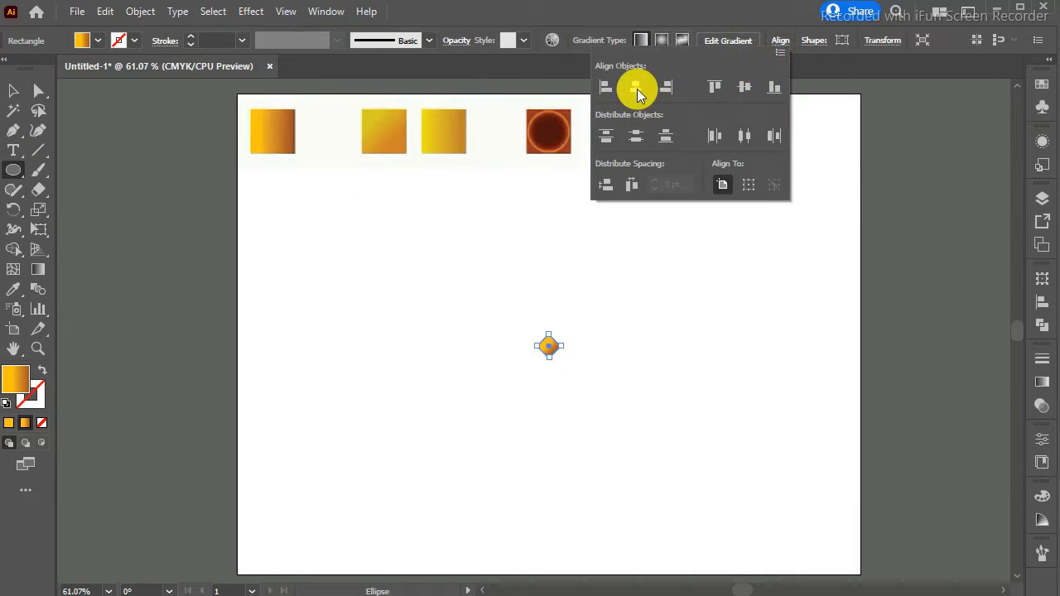
- Draw a large circle outward from a centre point below the diamond and remove its fill
alt+shift+click(547, 384)
drag(548, 383, 648, 470)
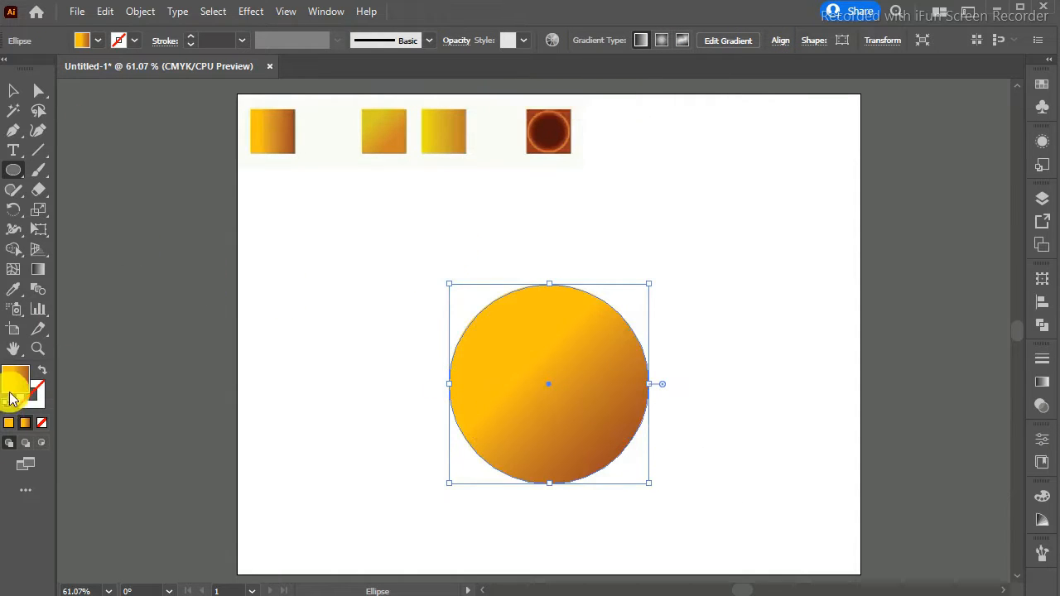
click(41, 423)
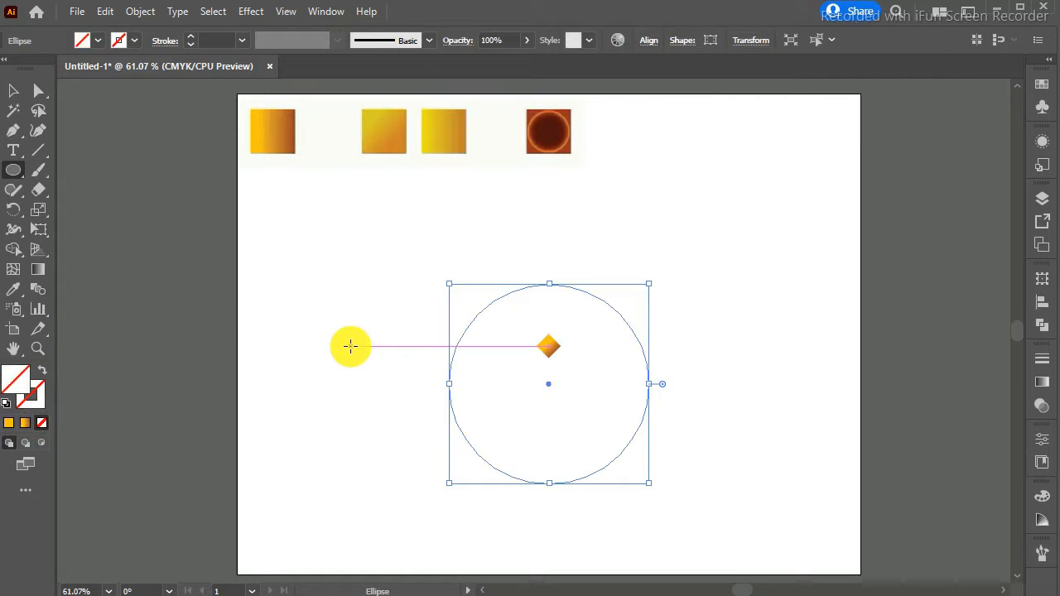
- In outline view, move the diamond straight up until its top corner touches the top of the circle
key(ctrl+y)
click(13, 91)
drag(542, 356, 547, 301)
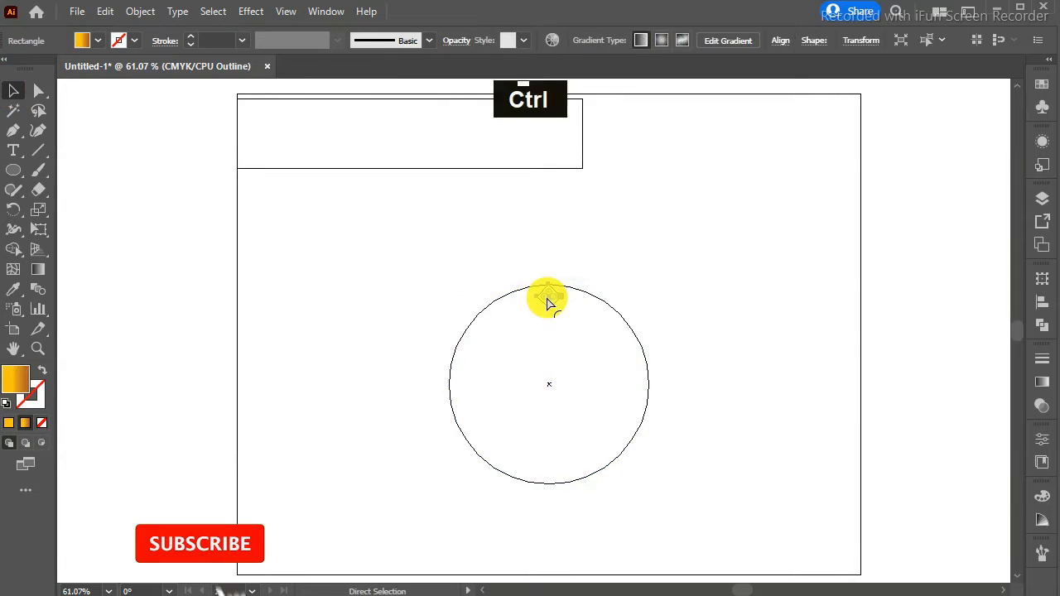
key(ctrl+equal)
key(ctrl+equal)
key(ctrl+equal)
key(ctrl+equal)
key(ctrl+equal)
key(ctrl+equal)
key(ctrl+equal)
key(ctrl+equal)
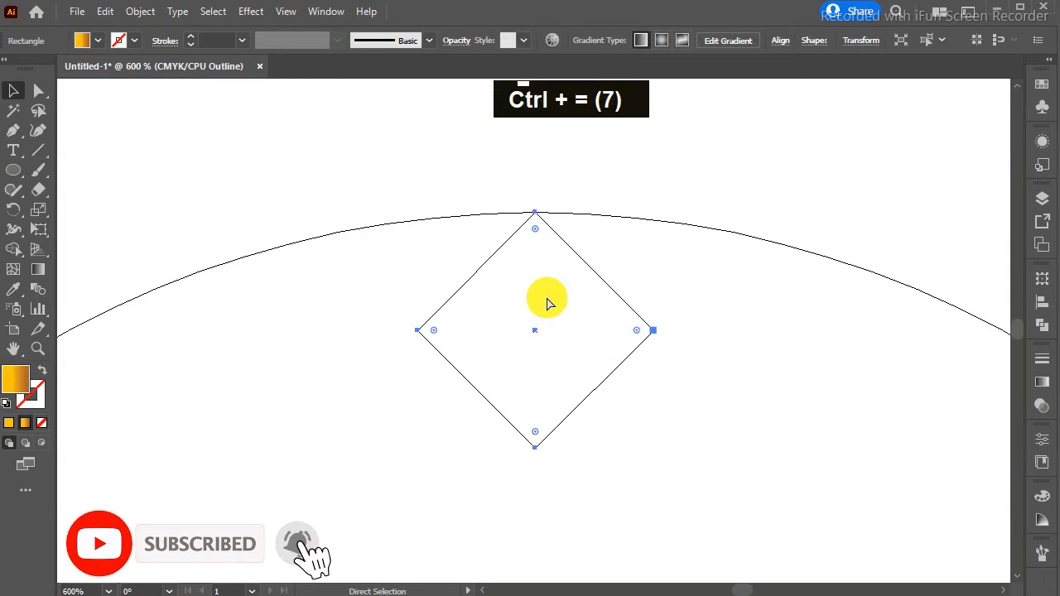
key(ctrl+minus)
click(650, 172)
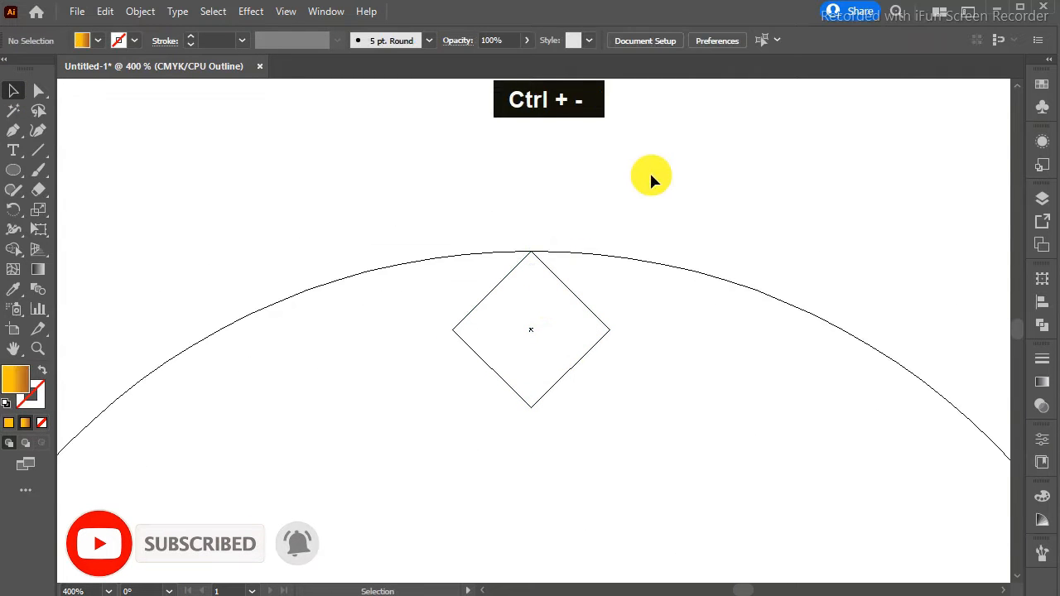
click(604, 258)
- Return to preview view and round all four corners of the diamond
key(ctrl+y)
click(539, 312)
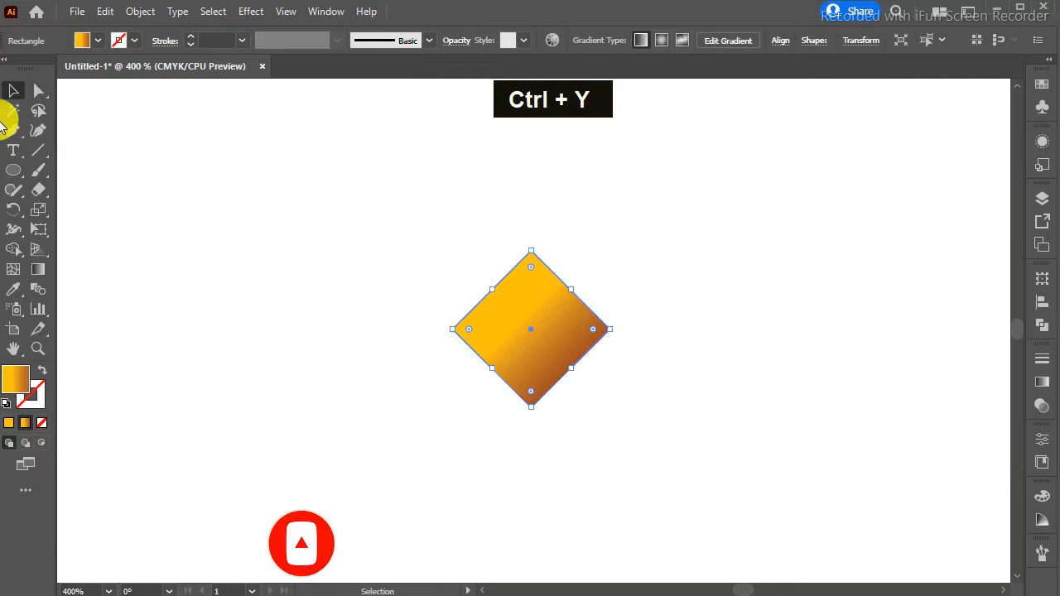
drag(532, 268, 531, 291)
- Using outline view, raise the rounded diamond to touch the circle's top edge, centre it horizontally, and return to preview
key(ctrl+y)
key(v)
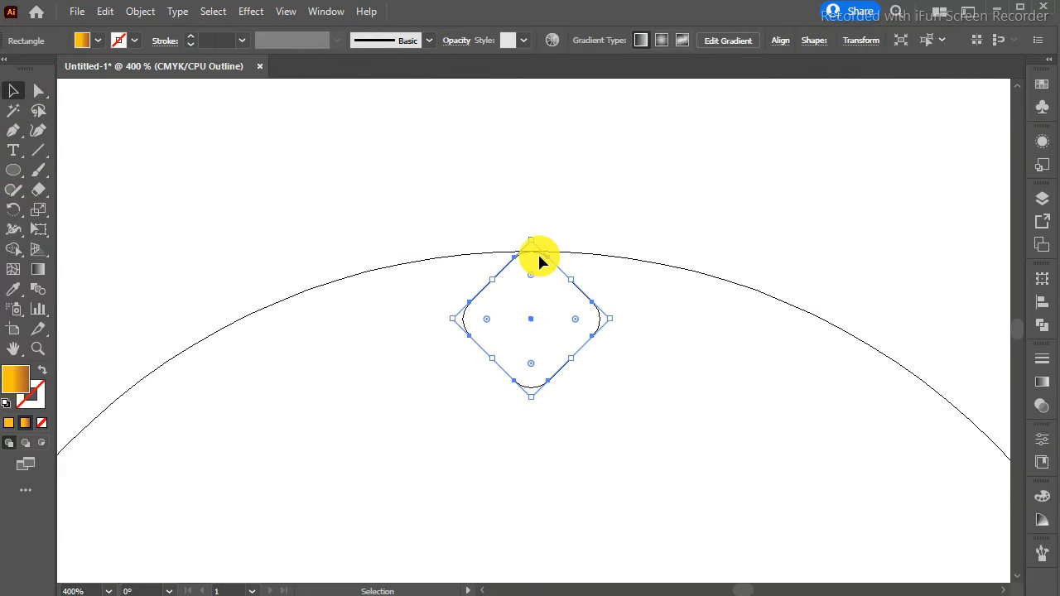
click(780, 40)
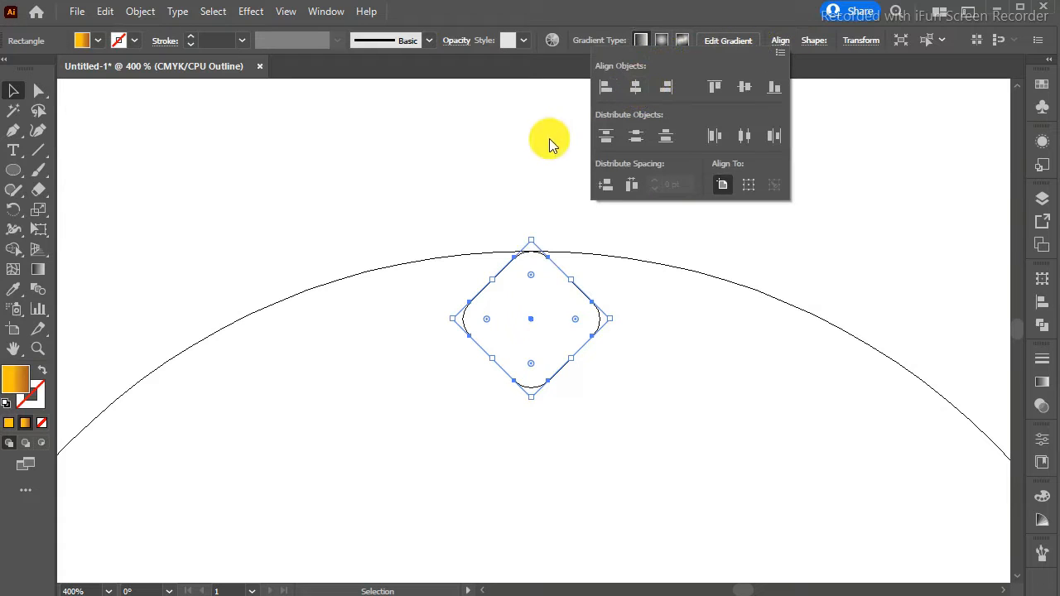
click(666, 288)
click(486, 282)
click(535, 196)
key(ctrl+minus)
key(ctrl+minus)
key(ctrl+minus)
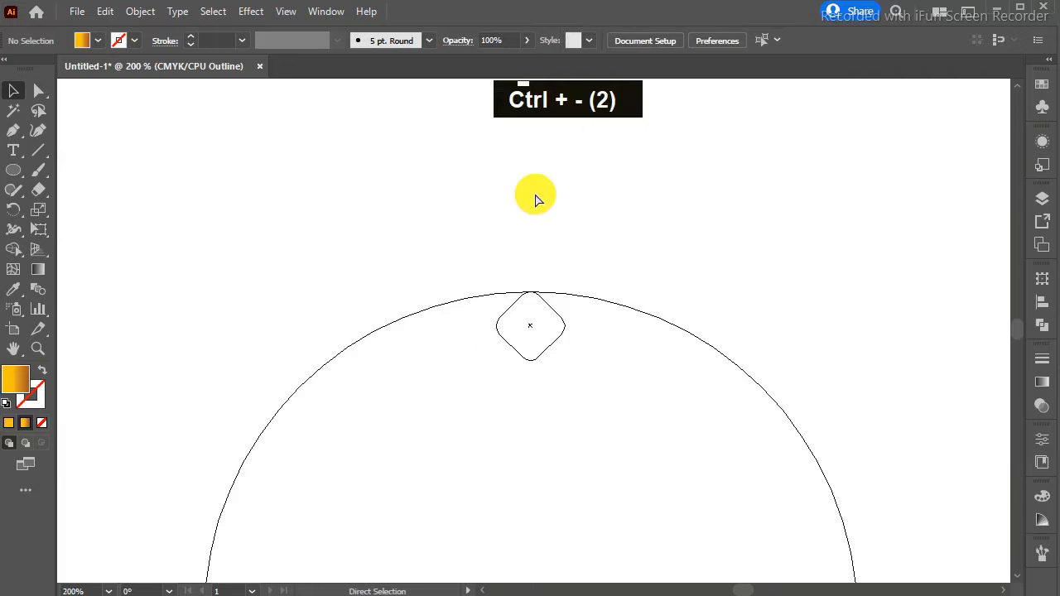
double_click(662, 274)
double_click(662, 274)
click(659, 346)
click(736, 209)
double_click(755, 250)
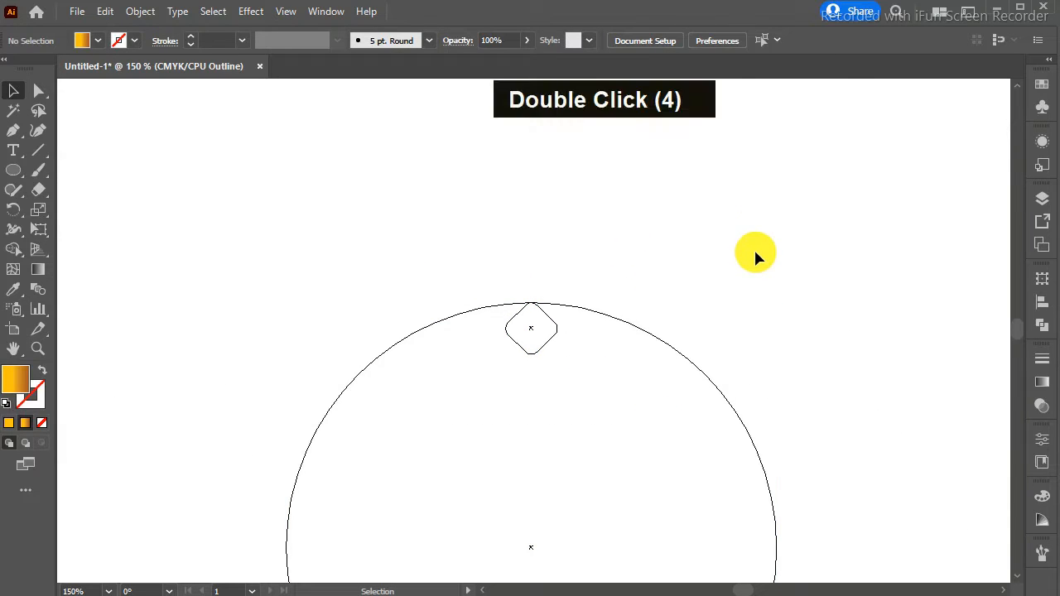
key(ctrl)
key(ctrl+y)
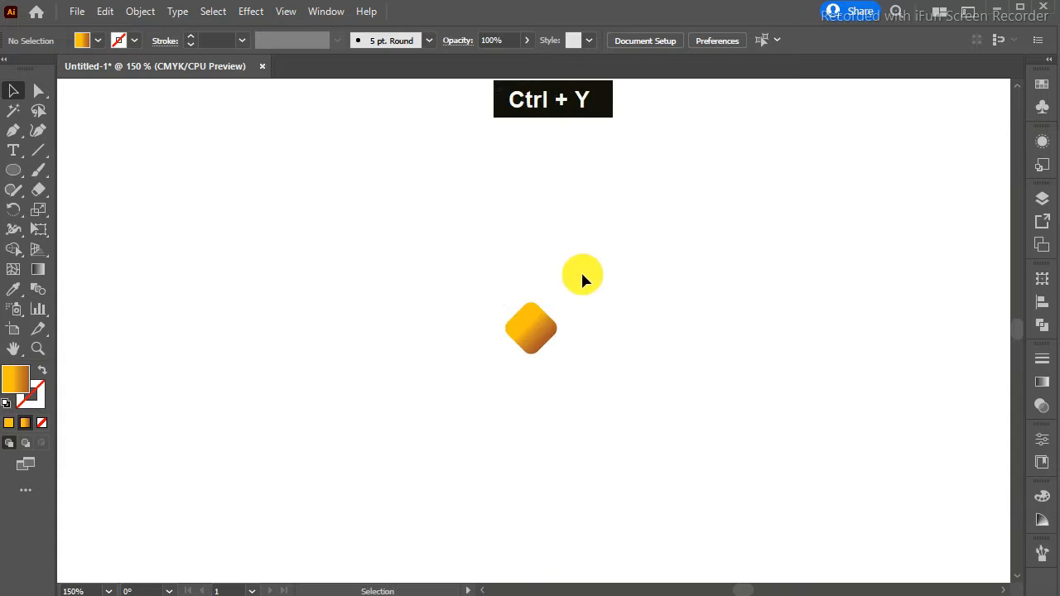
- Try to scale the rounded diamond down proportionally to roughly half its size about its centre, and undo it
click(532, 329)
key(ctrl)
key(ctrl)
key(ctrl)
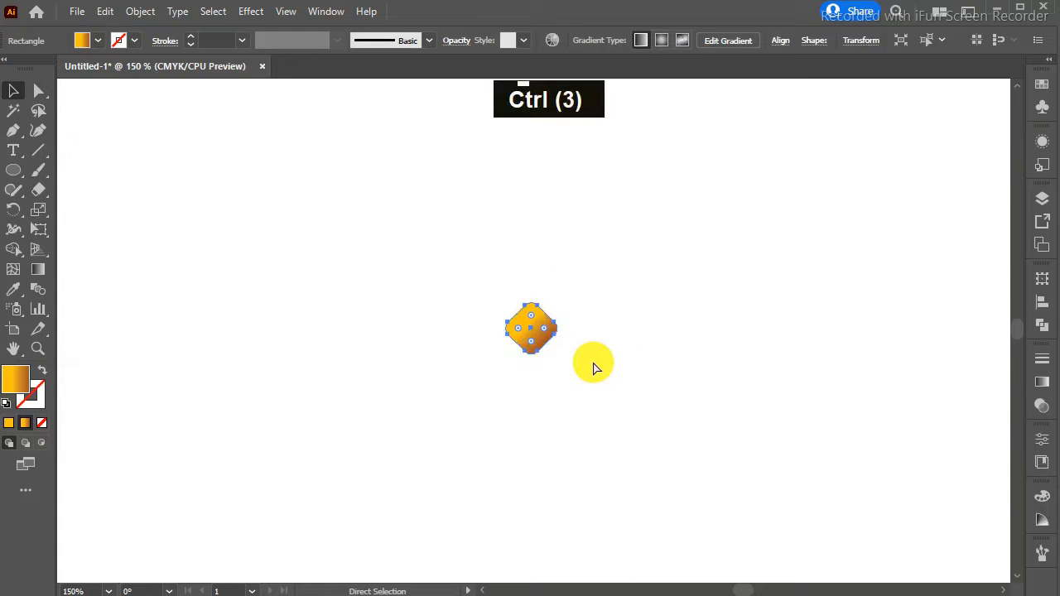
key(ctrl+minus)
key(ctrl)
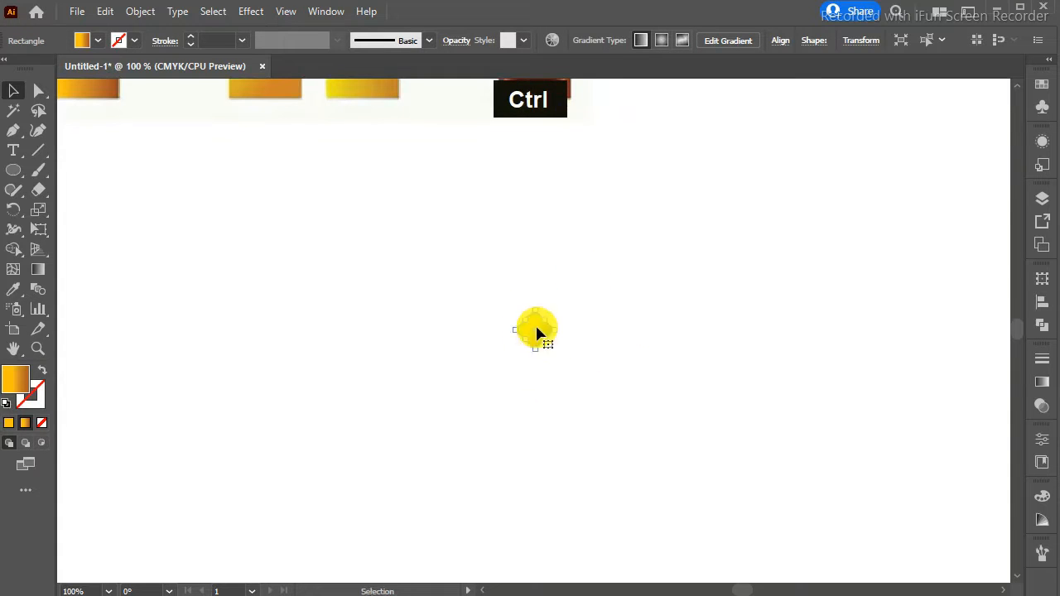
drag(538, 351, 535, 342)
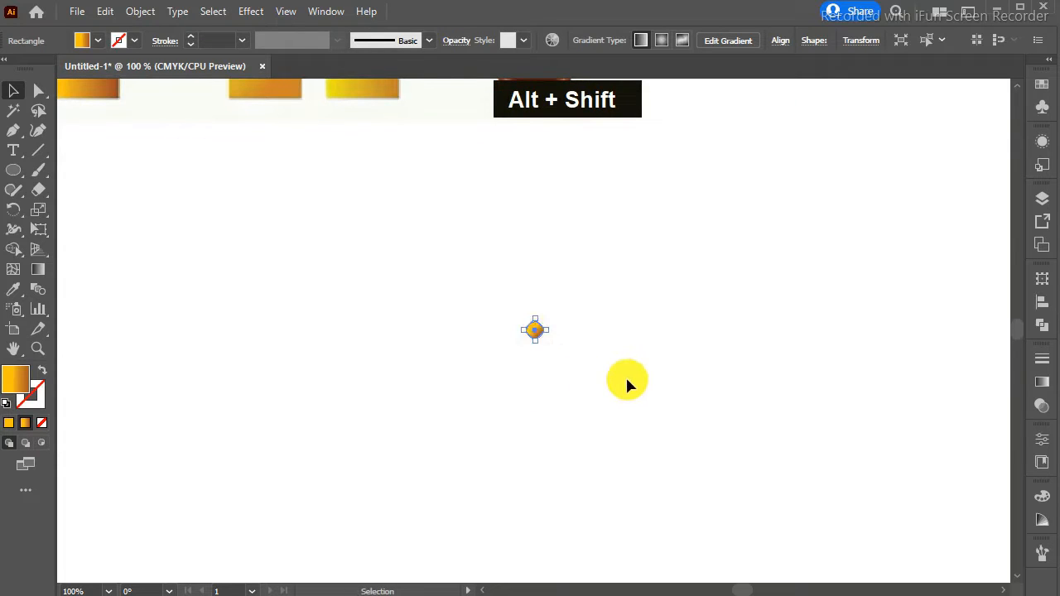
drag(473, 301, 539, 329)
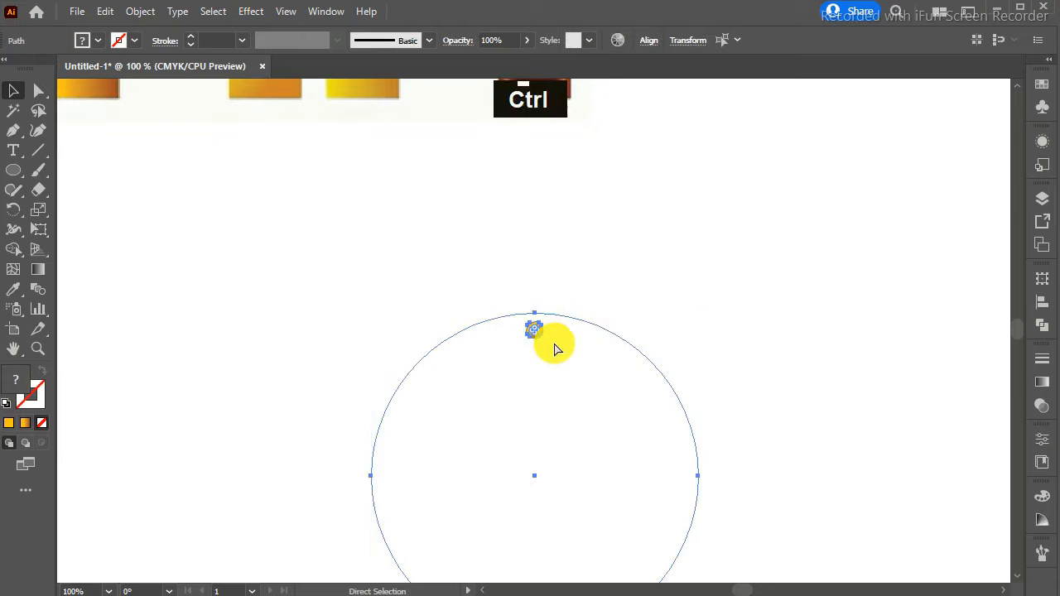
key(ctrl+z)
- Scale the rounded diamond down slightly and proportionally about its centre
click(527, 365)
click(537, 330)
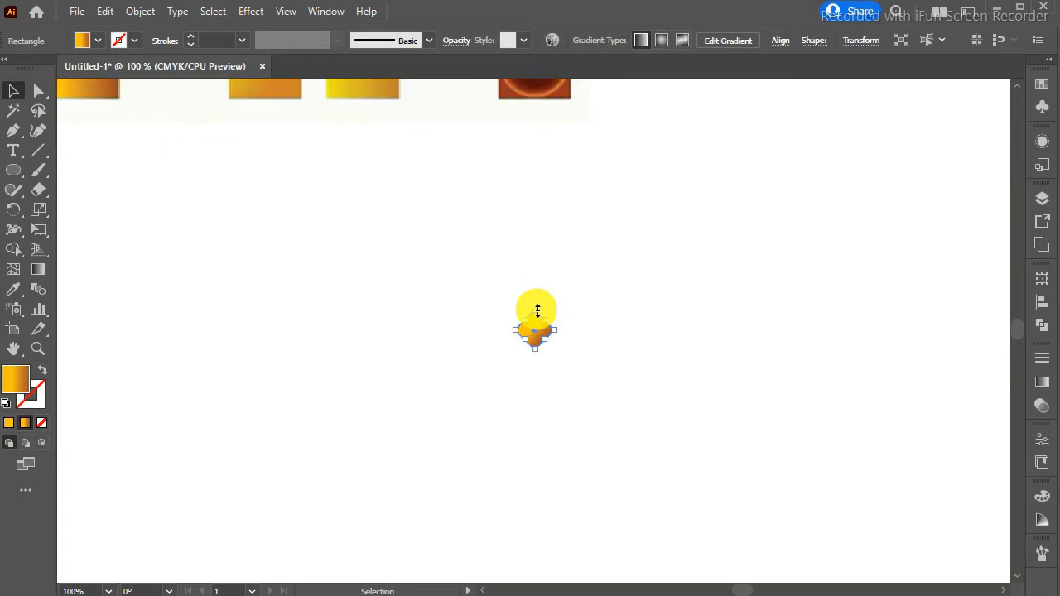
drag(538, 311, 538, 313)
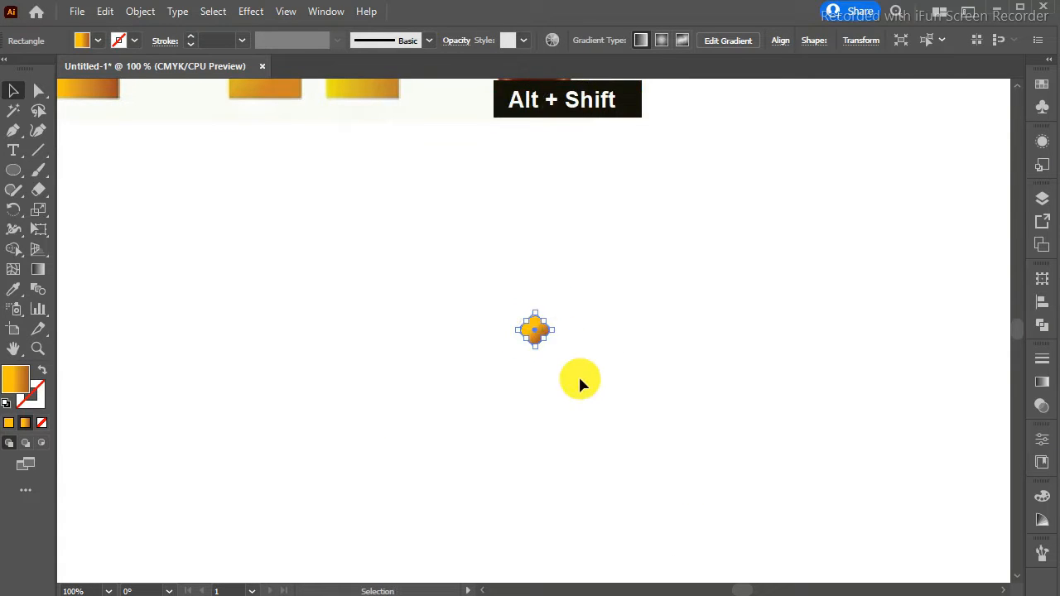
click(477, 317)
click(538, 332)
click(575, 364)
- Show the document rulers and close the Character panel
key(ctrl+y)
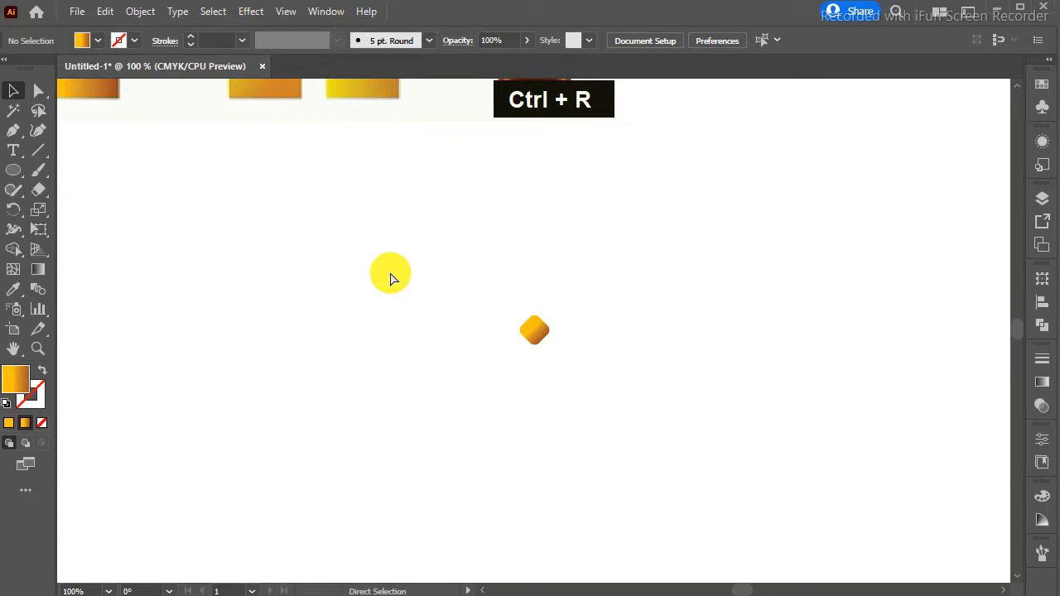
click(621, 335)
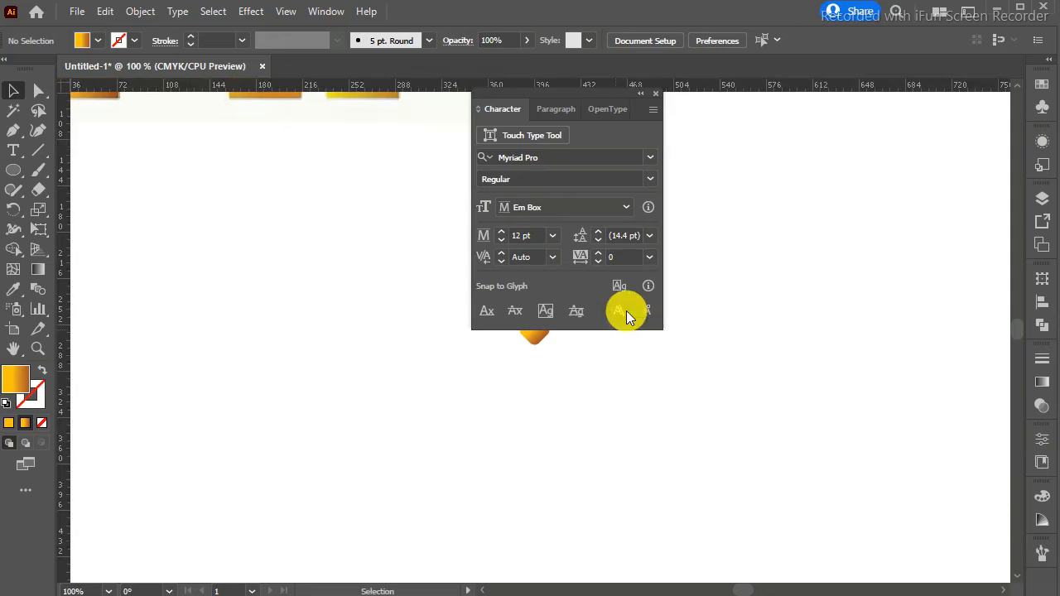
key(ctrl+t)
- Nudge the circle and diamond together upward twice, and undo the last nudge
drag(462, 296, 693, 428)
key(ctrl+equal)
key(ctrl+equal)
key(ctrl+equal)
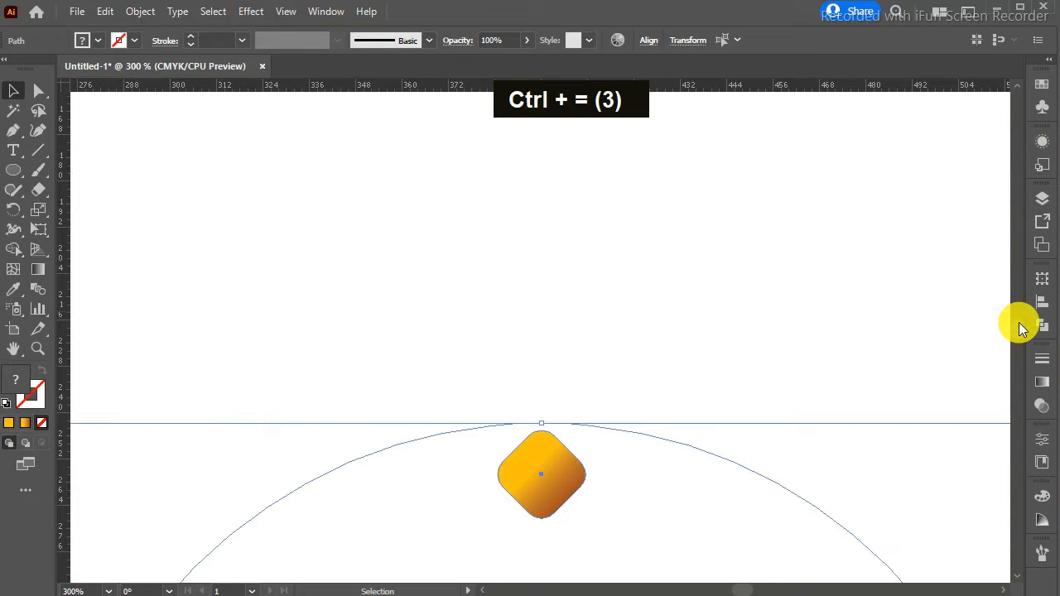
key(Up)
key(Up)
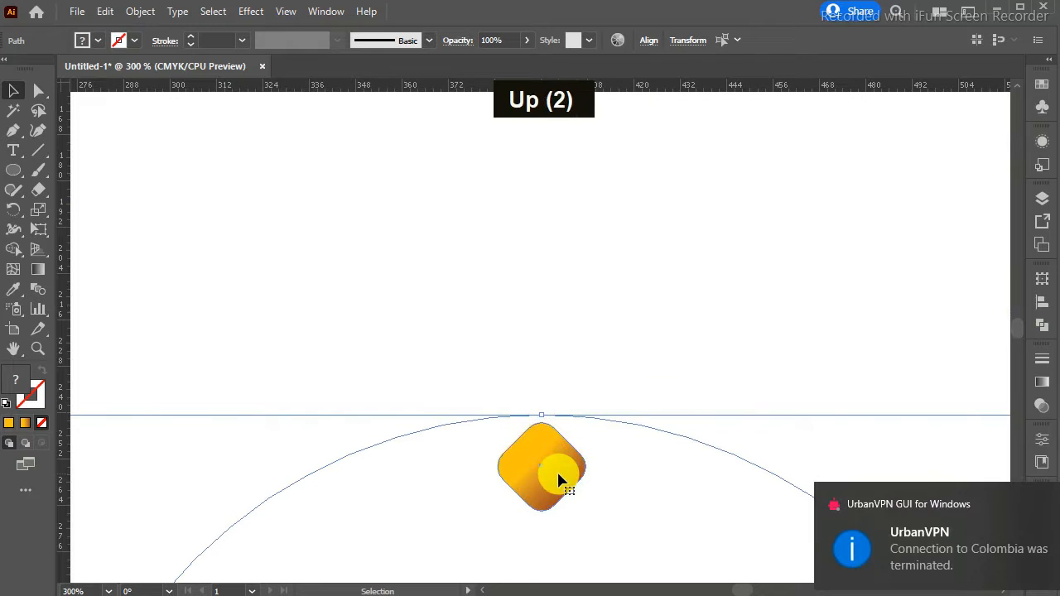
key(ctrl+z)
click(660, 249)
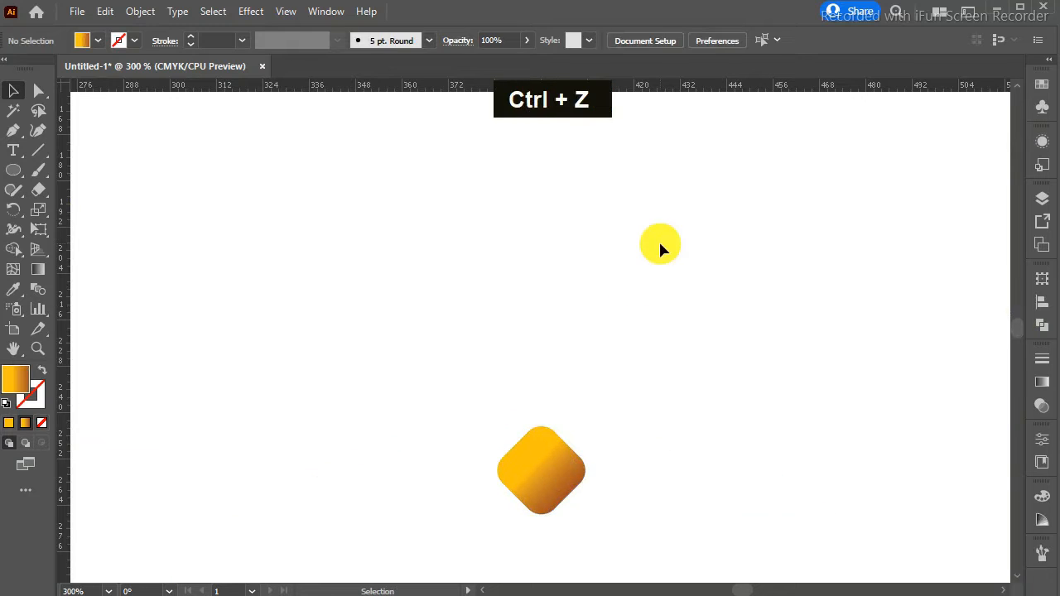
- Using outline view, nudge only the diamond up until its rounded tip meets the circle's top edge, and return to preview
click(539, 447)
key(ctrl+y)
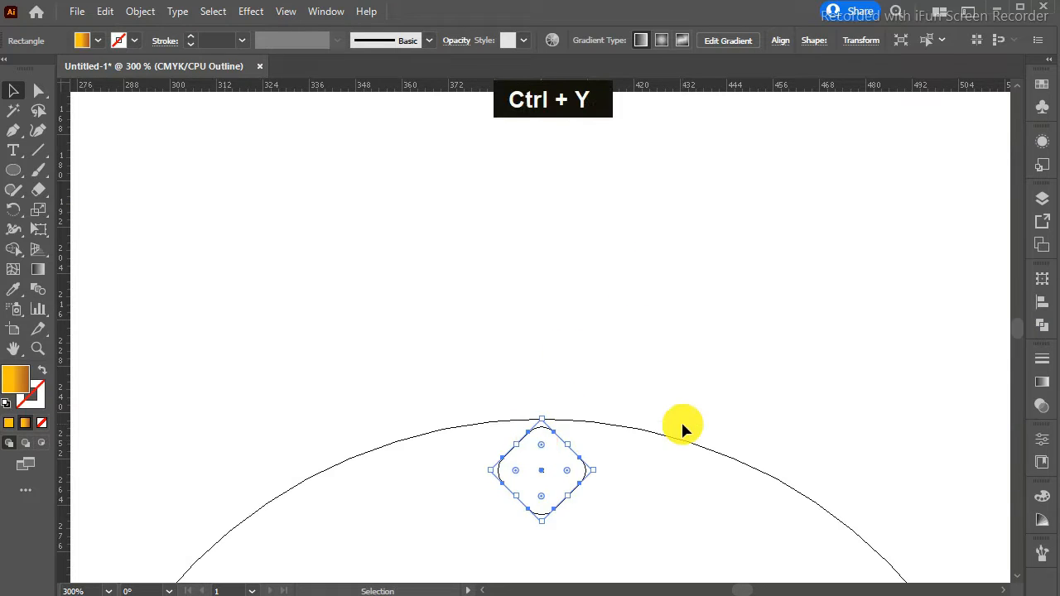
key(Up)
key(Up)
key(Up)
key(Down)
click(773, 368)
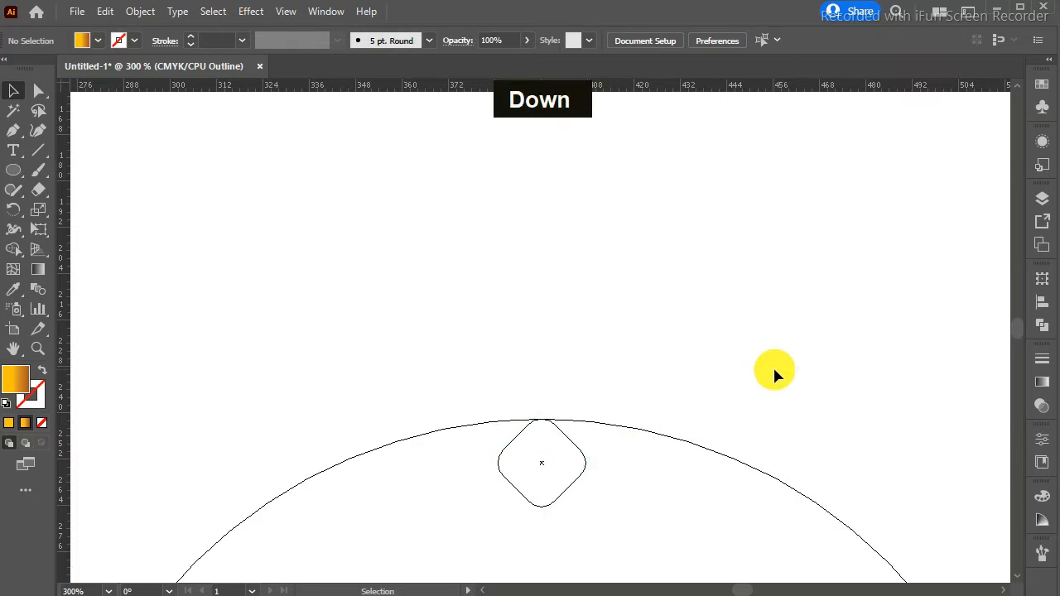
double_click(732, 372)
key(ctrl+minus)
key(ctrl+minus)
key(ctrl+minus)
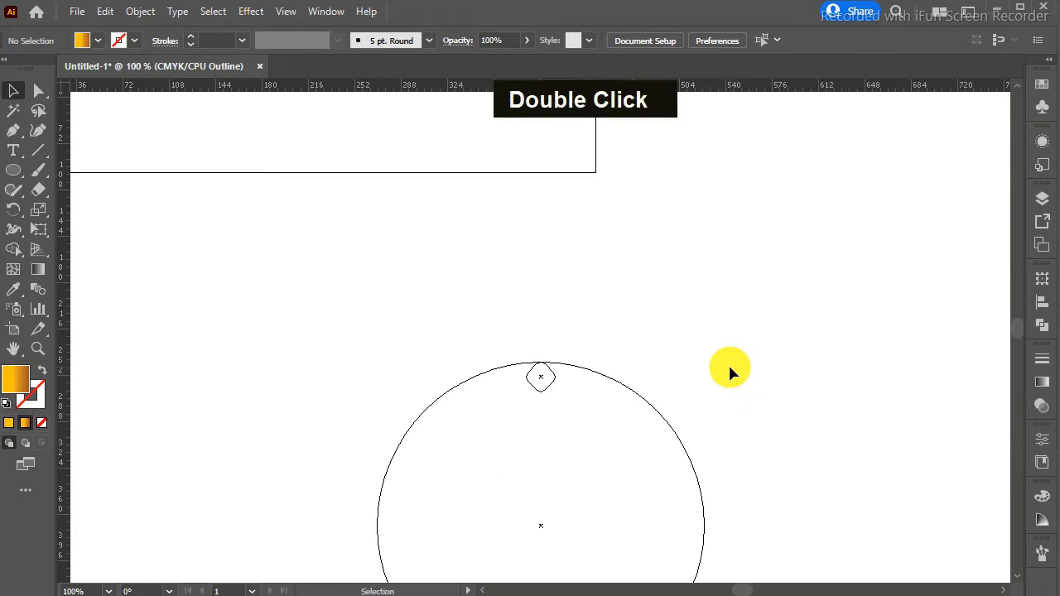
double_click(429, 332)
key(ctrl+y)
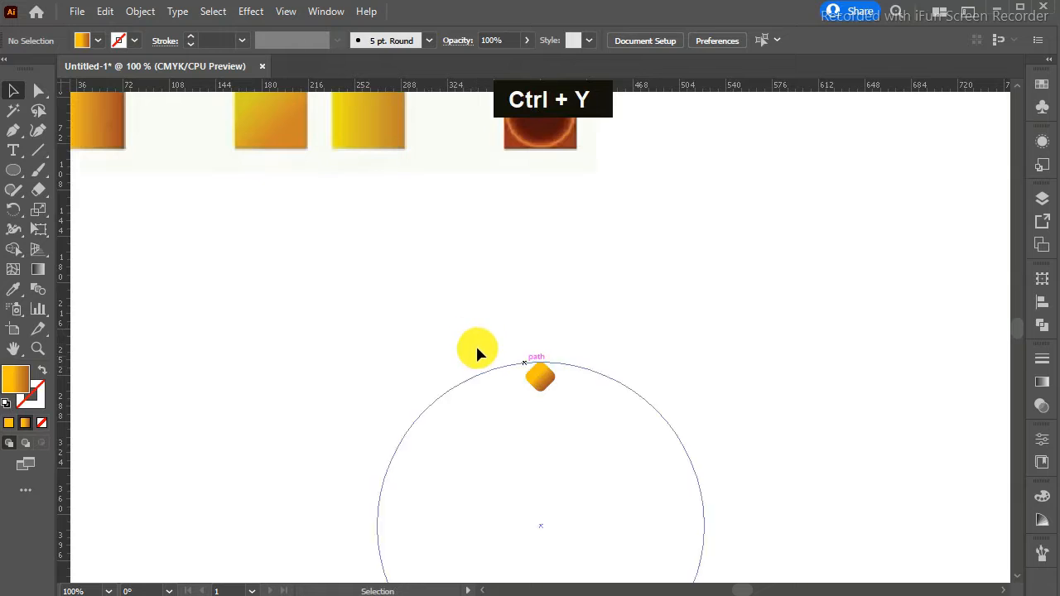
- Select the circle together with the rounded diamond and group them
click(622, 430)
key(ctrl+minus)
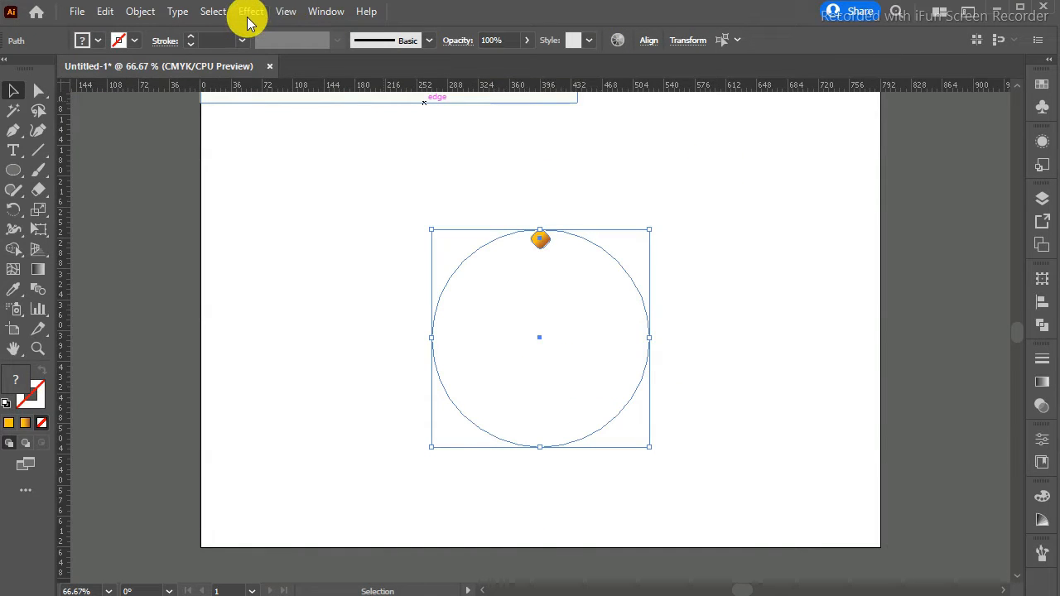
click(143, 12)
click(171, 83)
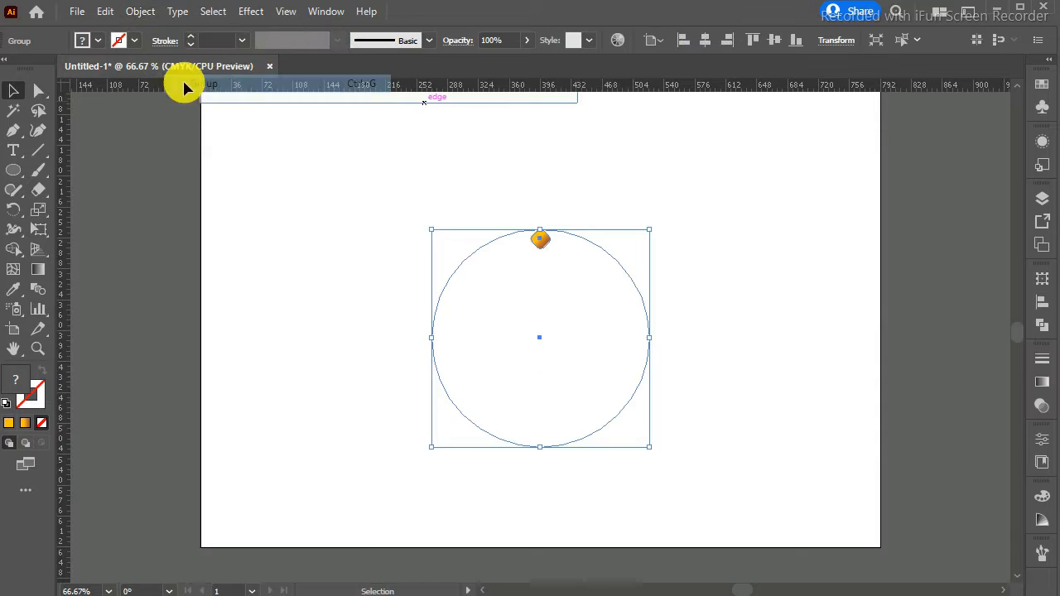
- Start a Transform effect on the grouped circle and diamond and set the number of copies to 15
click(252, 14)
mouse_move(323, 145)
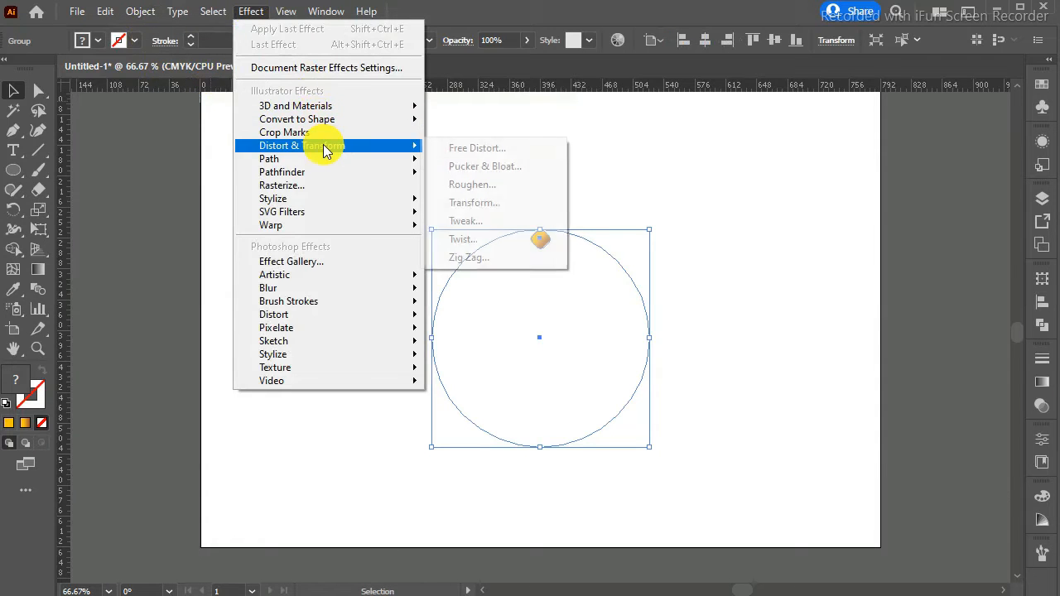
click(512, 209)
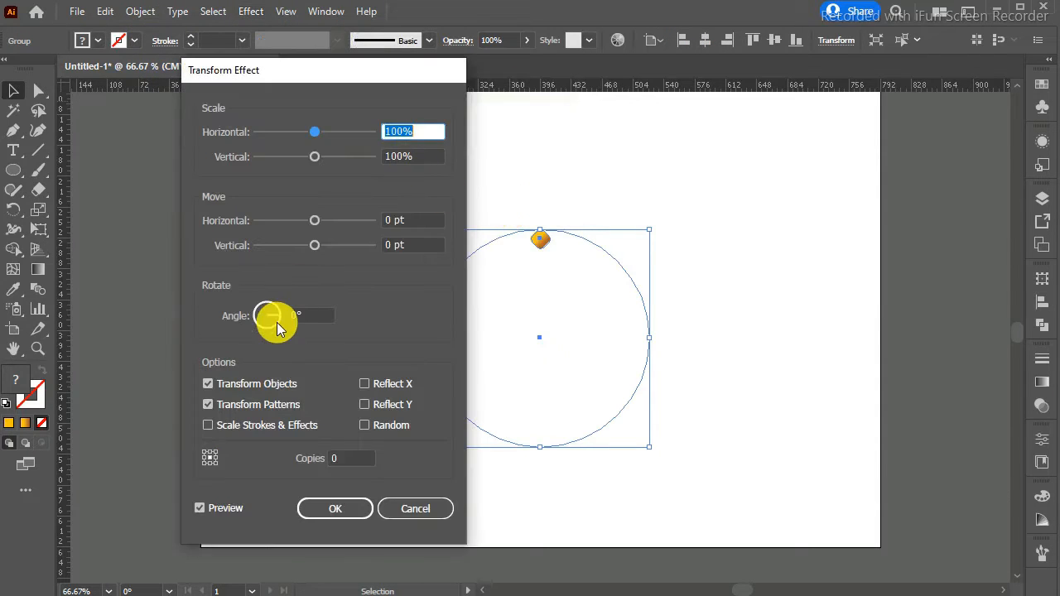
click(297, 316)
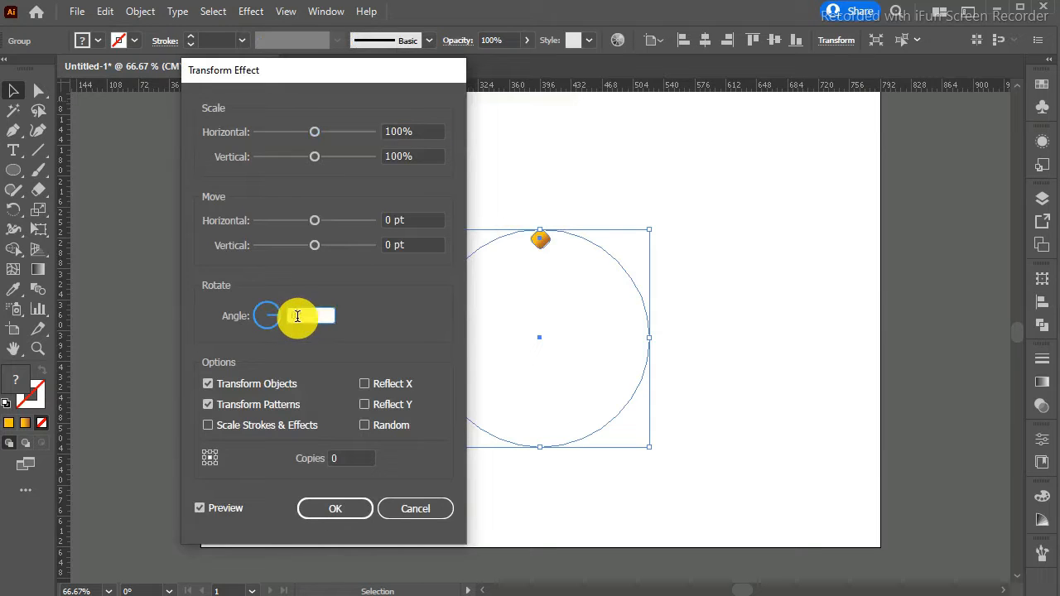
click(361, 454)
key(BackSpace)
text(15)
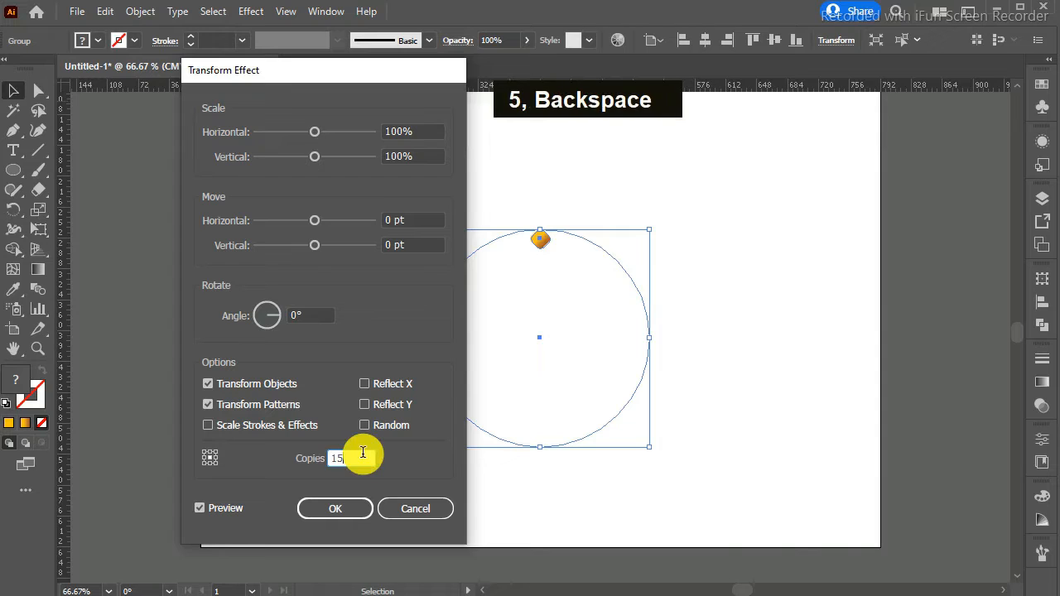
- Set the Transform effect's rotation angle to 15° with the preview turned on
click(295, 315)
click(218, 510)
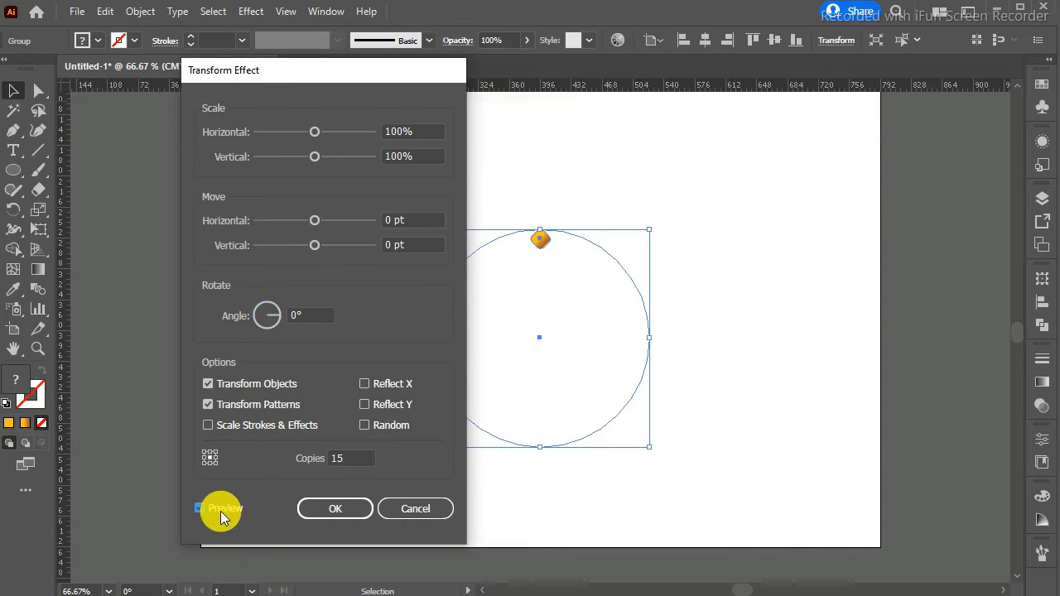
click(221, 511)
double_click(296, 313)
text(15)
key(BackSpace)
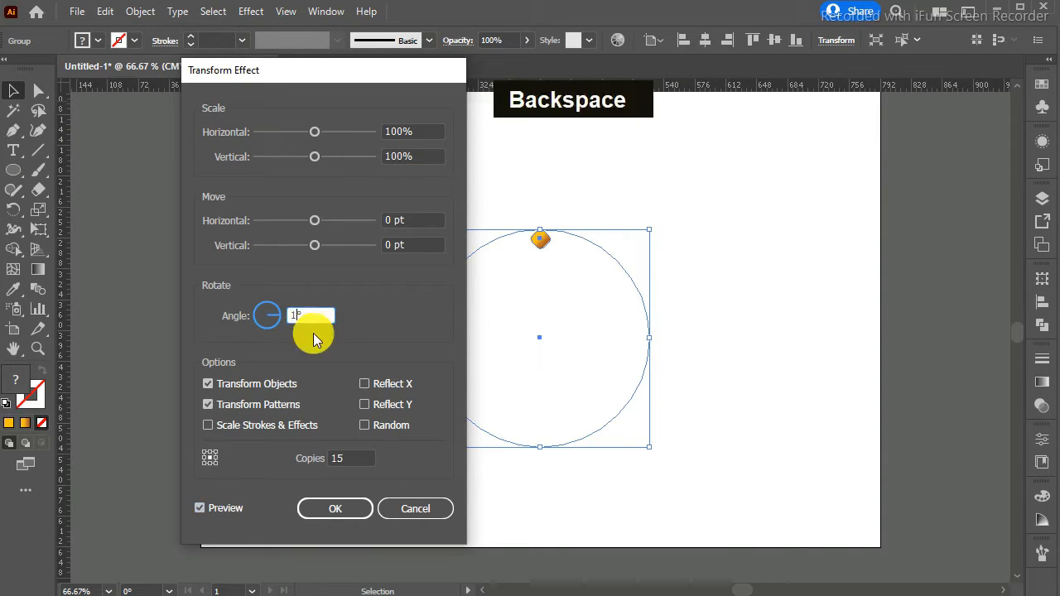
text(5)
double_click(356, 458)
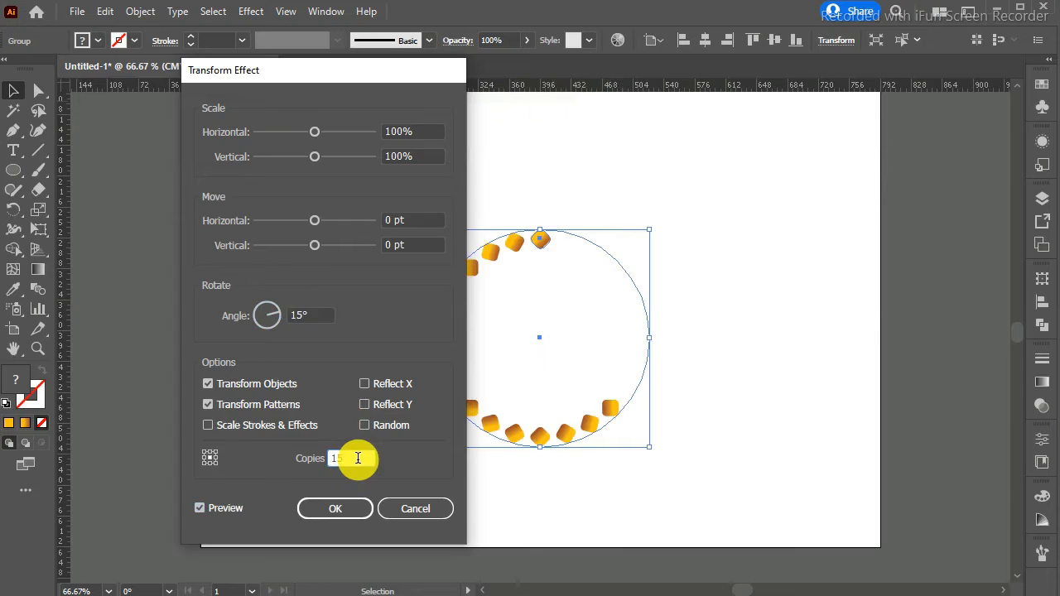
- Compare nearby rotation angles in the preview and settle on 18°
click(298, 316)
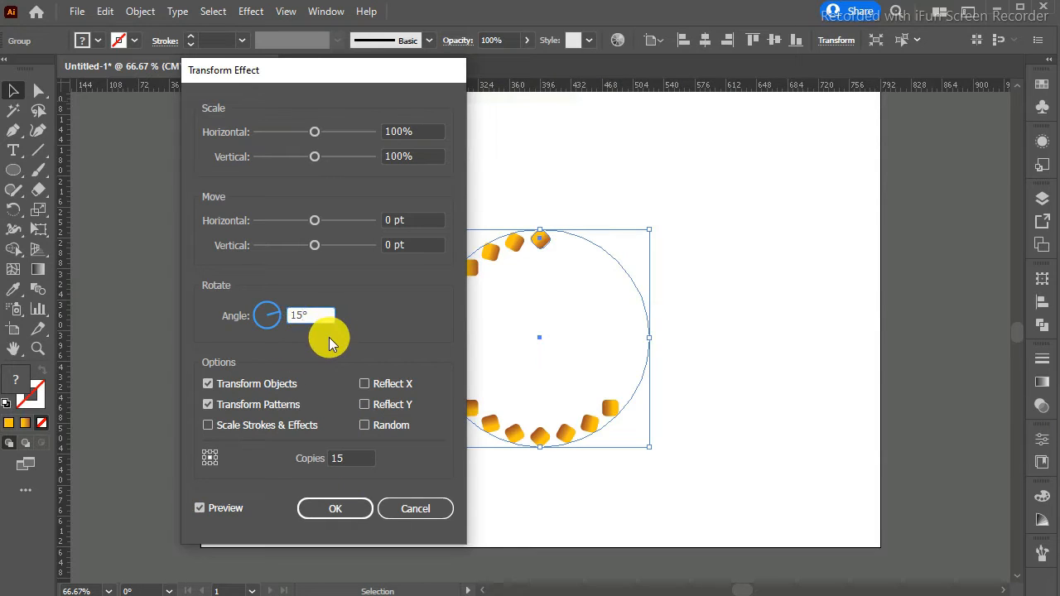
key(Up)
key(Up)
key(Up)
key(Up)
key(Up)
key(Up)
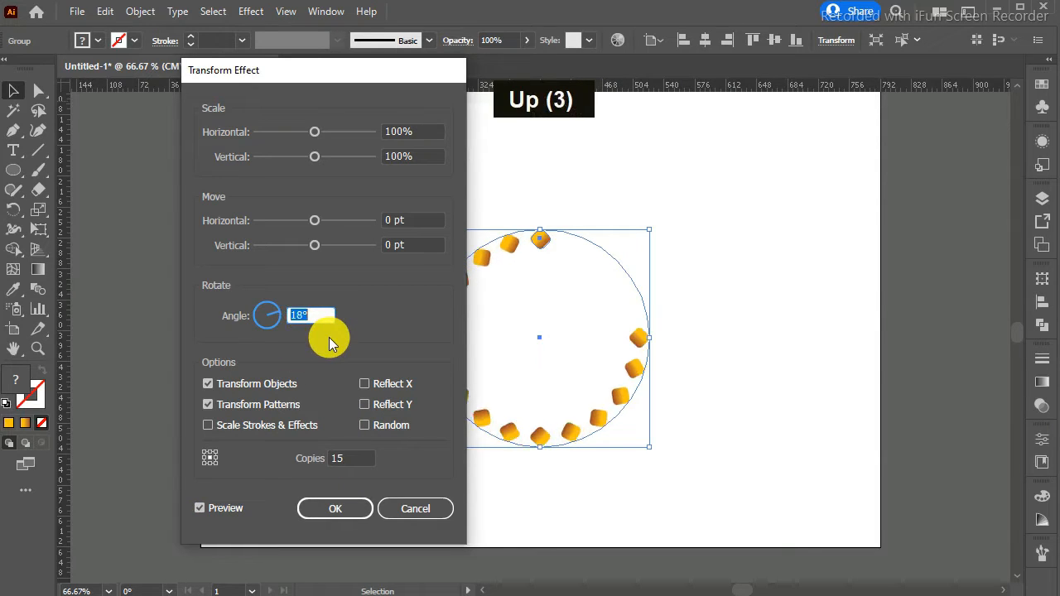
key(Down)
key(Down)
key(Down)
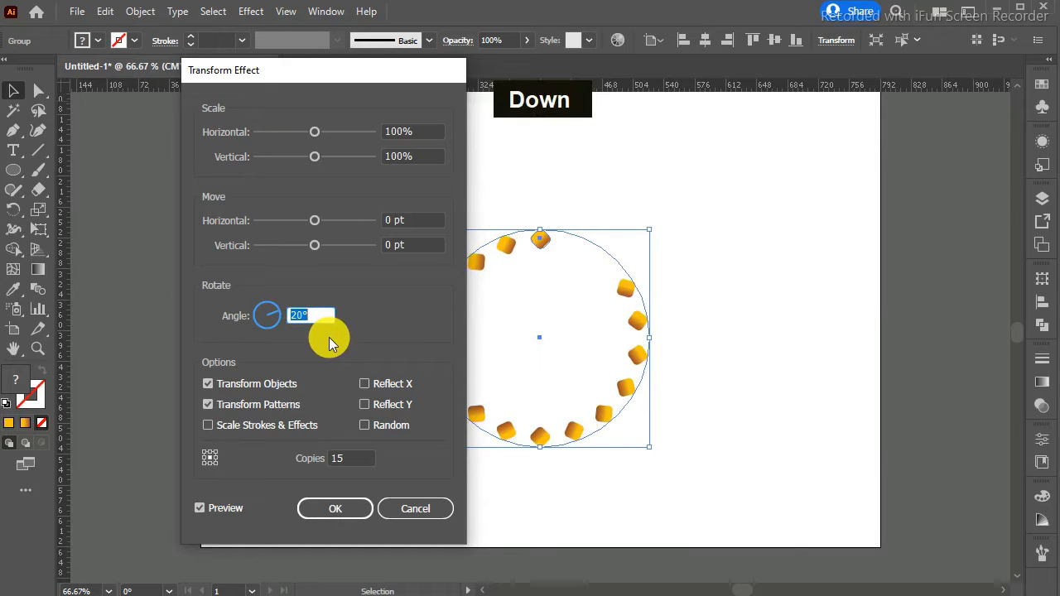
key(Up)
key(Up)
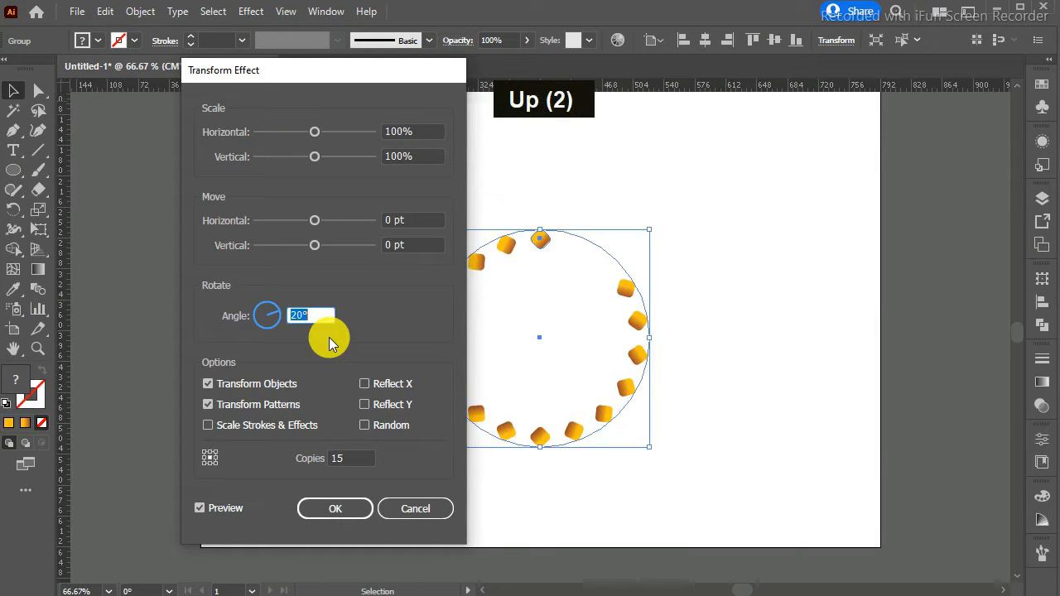
key(Down)
key(Down)
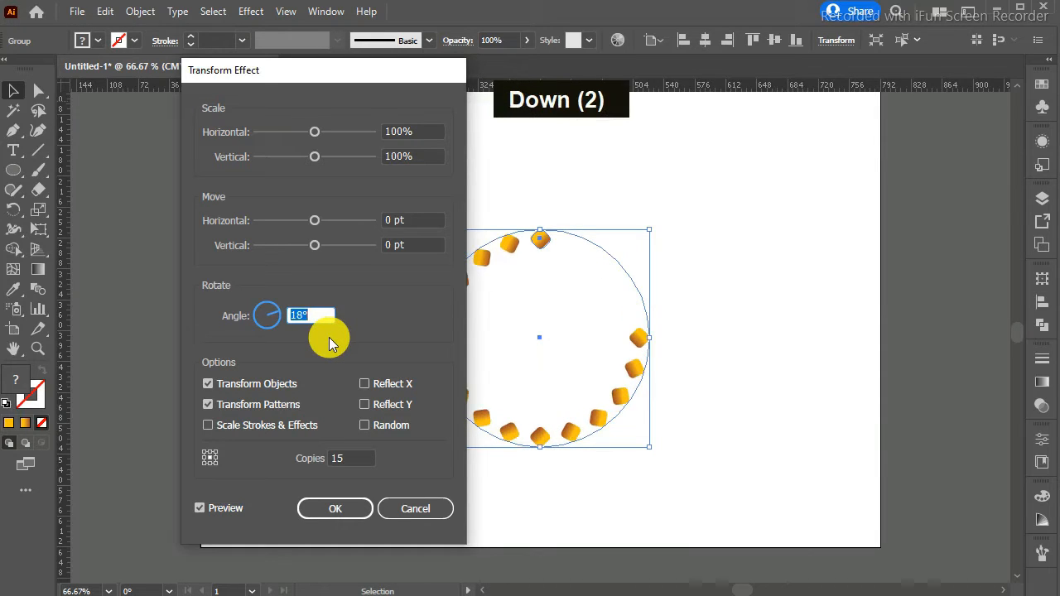
- Raise the number of copies to 19 so the diamonds fill the ring, and apply the effect
click(353, 459)
key(Up)
key(Up)
key(Up)
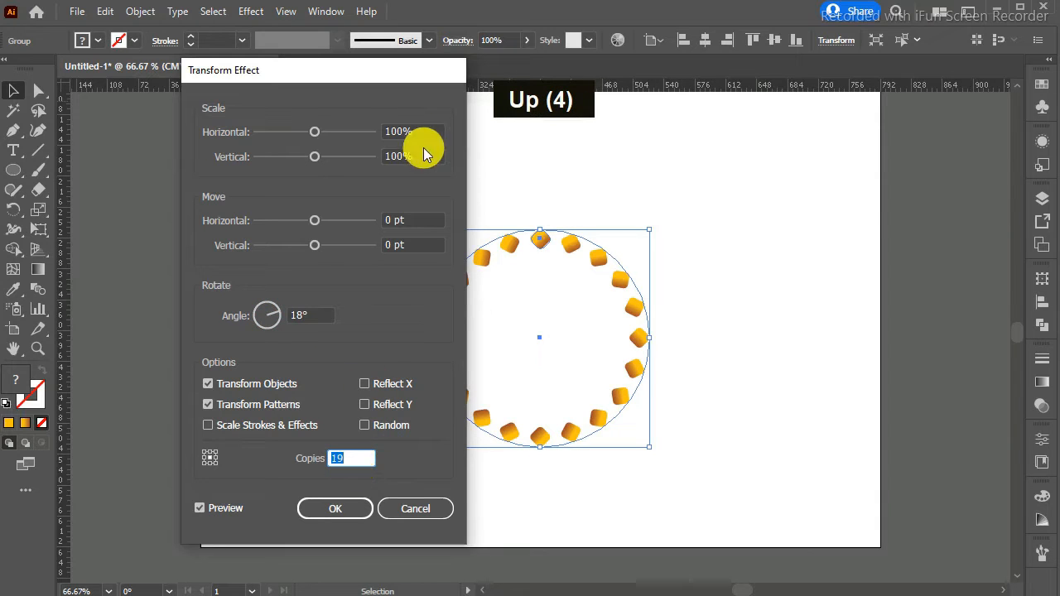
click(346, 510)
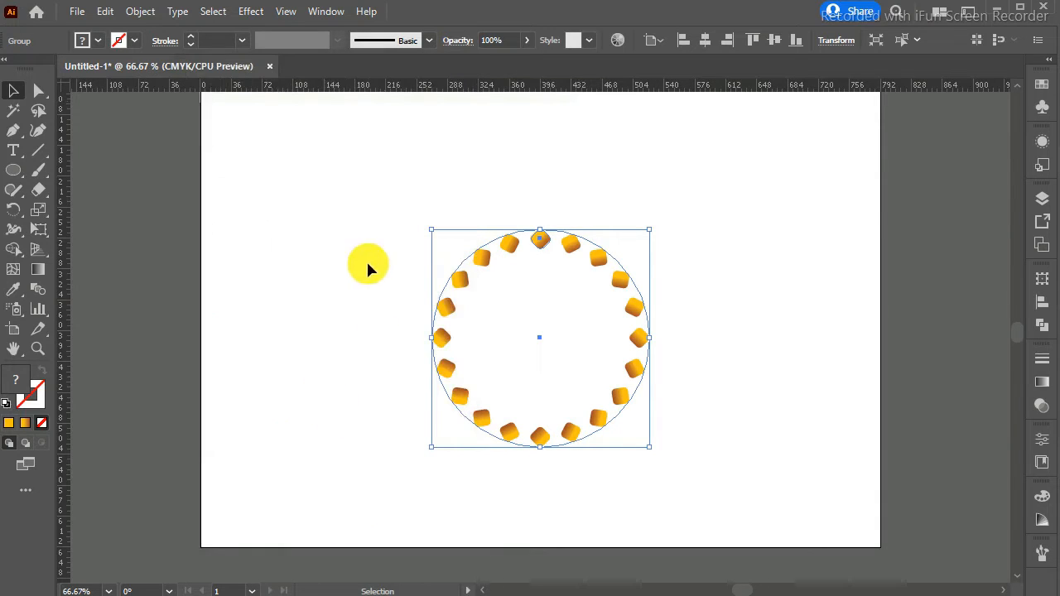
click(251, 12)
mouse_move(305, 159)
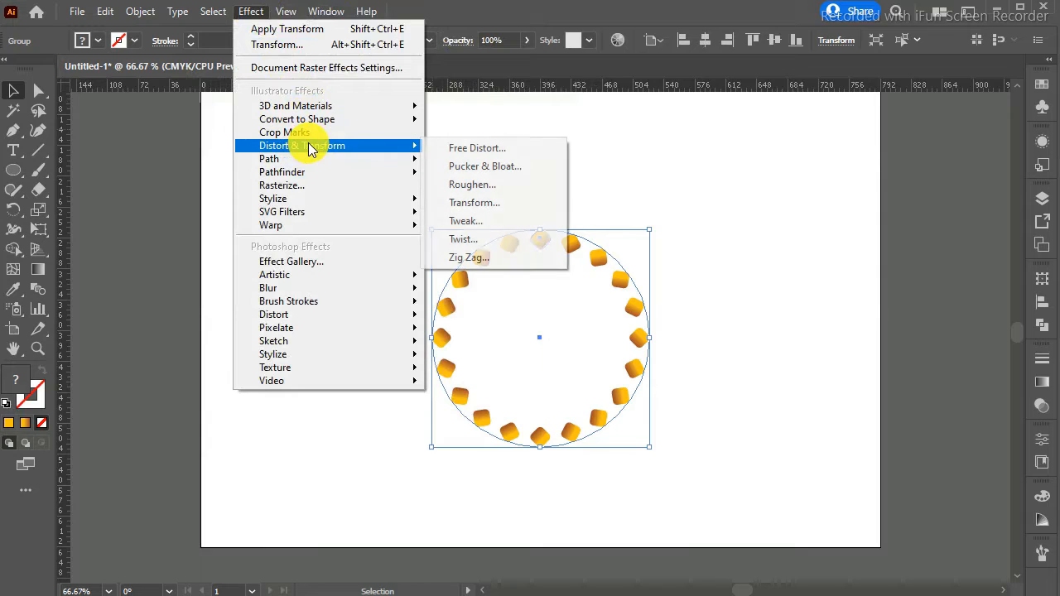
click(512, 187)
click(642, 328)
- Add a second Transform effect to the ring with horizontal and vertical scale both at 85%
click(251, 11)
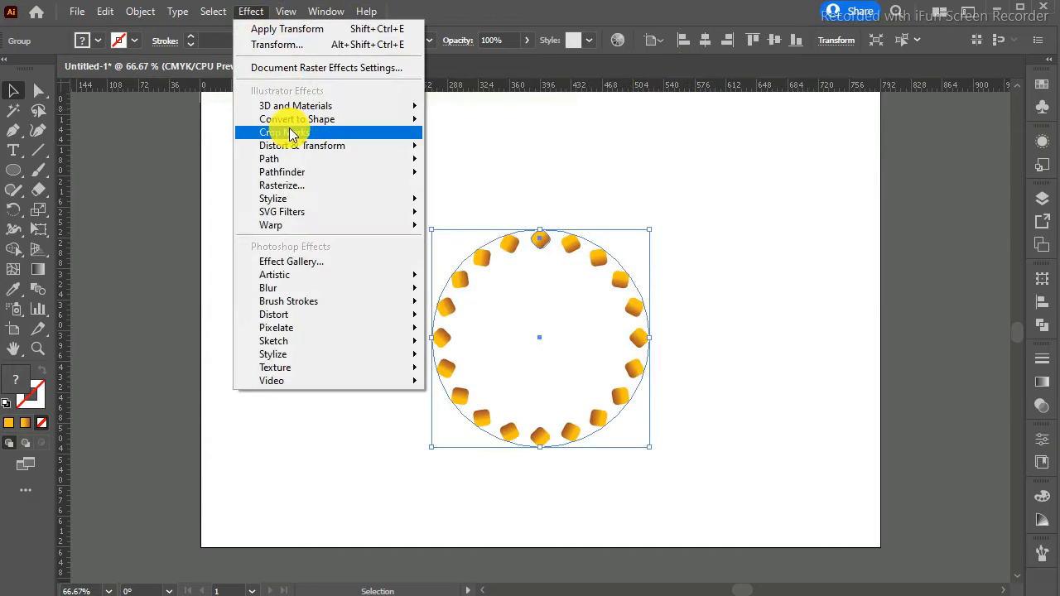
click(475, 205)
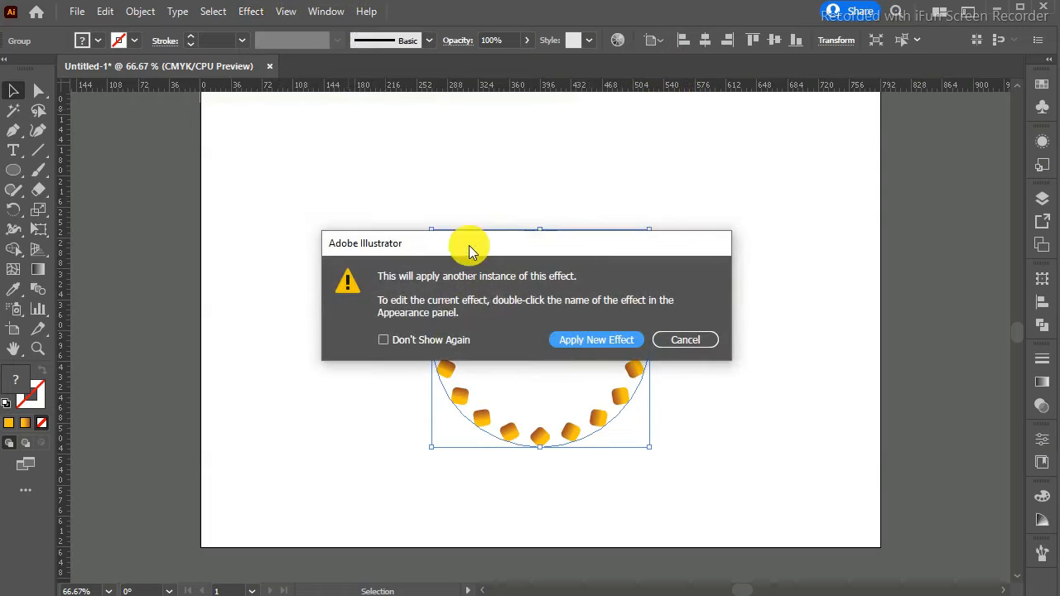
click(567, 338)
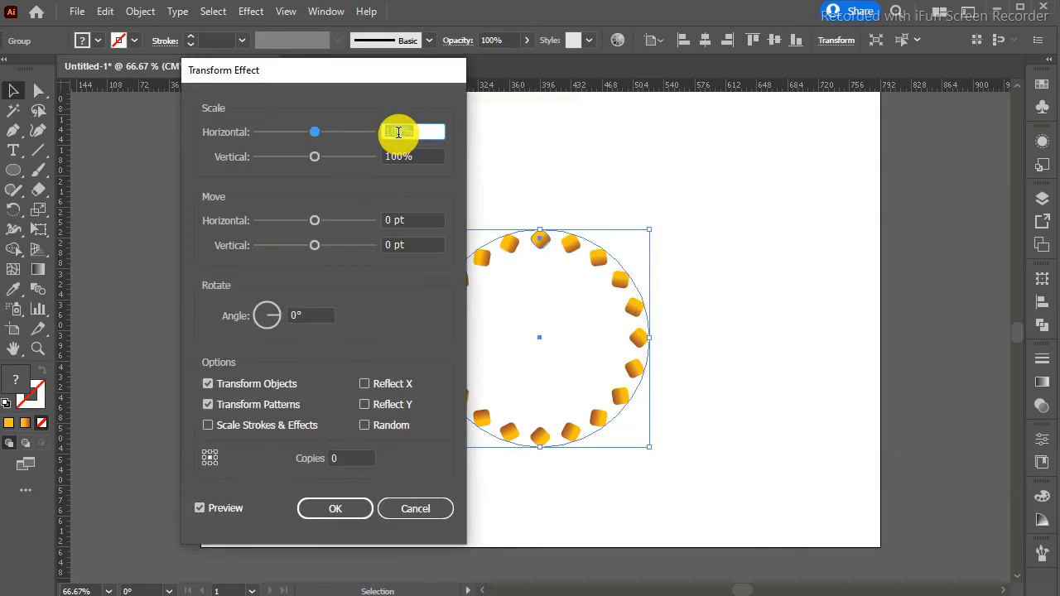
click(403, 130)
key(BackSpace)
key(BackSpace)
text(8)
key(Right)
key(BackSpace)
text(5)
key(Tab)
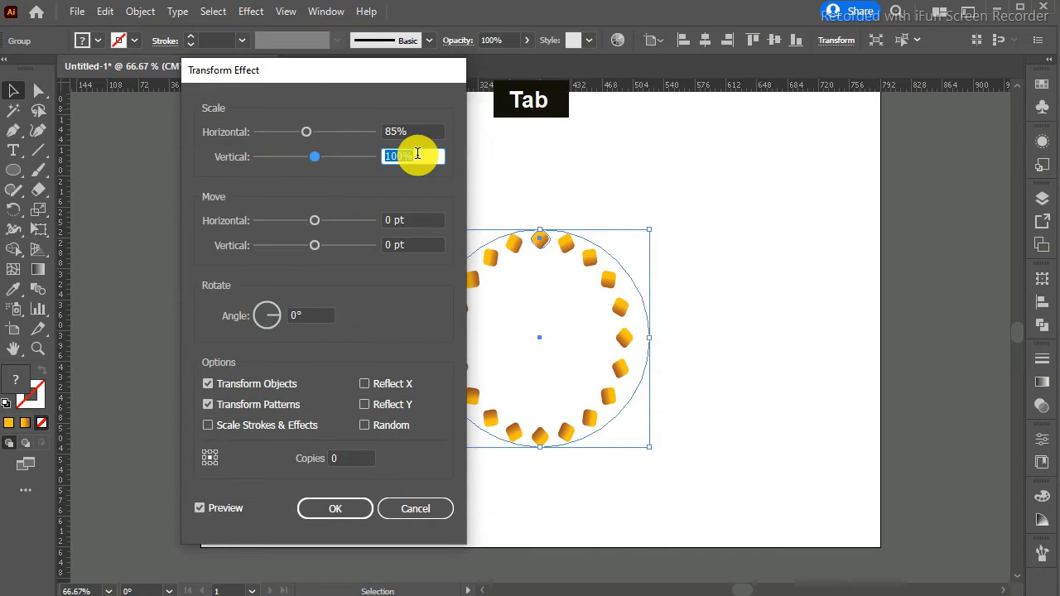
text(85)
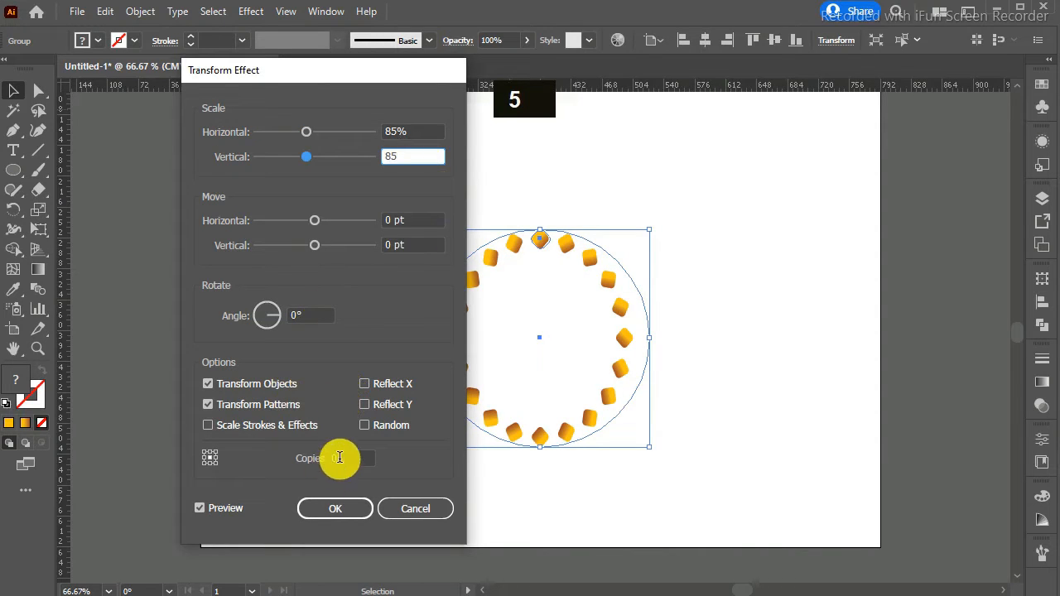
- Try 31 copies for the second Transform effect
click(307, 315)
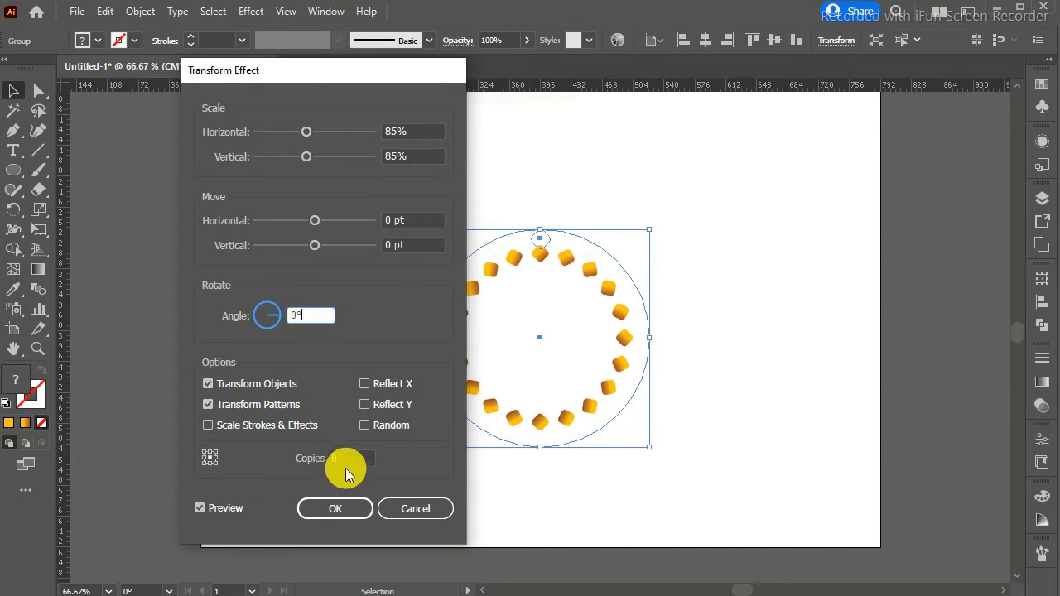
click(347, 459)
key(BackSpace)
text(31)
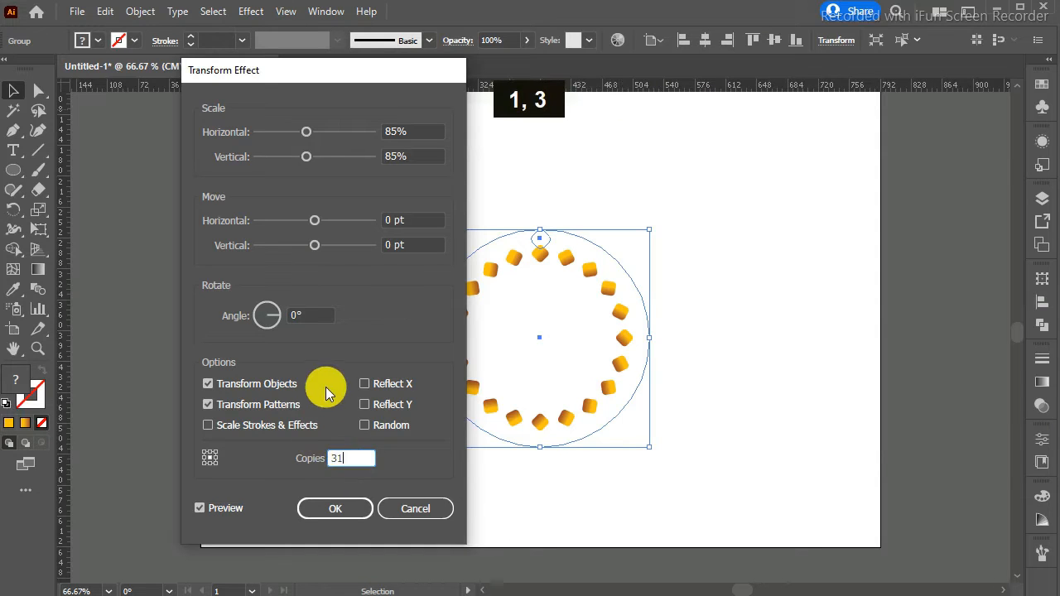
click(299, 313)
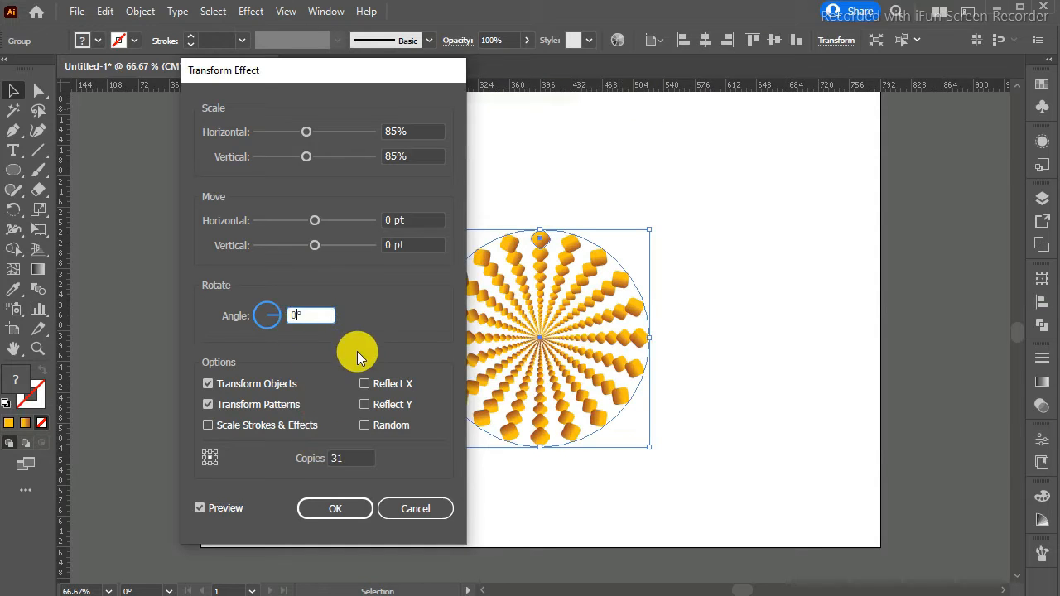
- Set the second Transform effect's number of copies to 20
click(359, 458)
key(BackSpace)
key(BackSpace)
text(20)
- Twist the scaled rings into a spiral by stepping the rotation angle to 9°
click(299, 316)
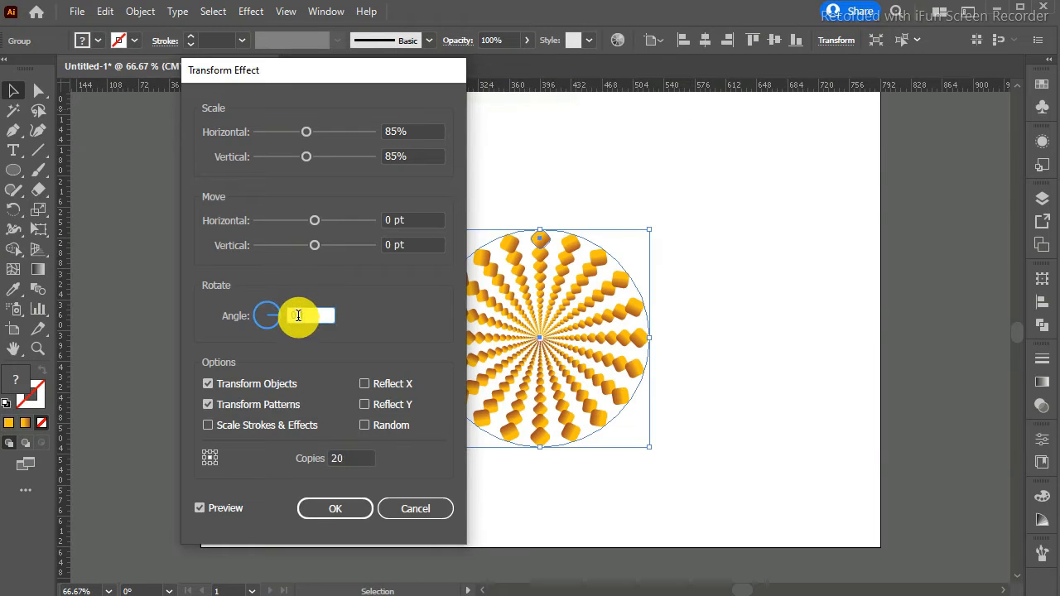
key(Up)
key(Up)
key(Up)
key(Up)
key(Up)
key(Up)
key(Up)
key(Up)
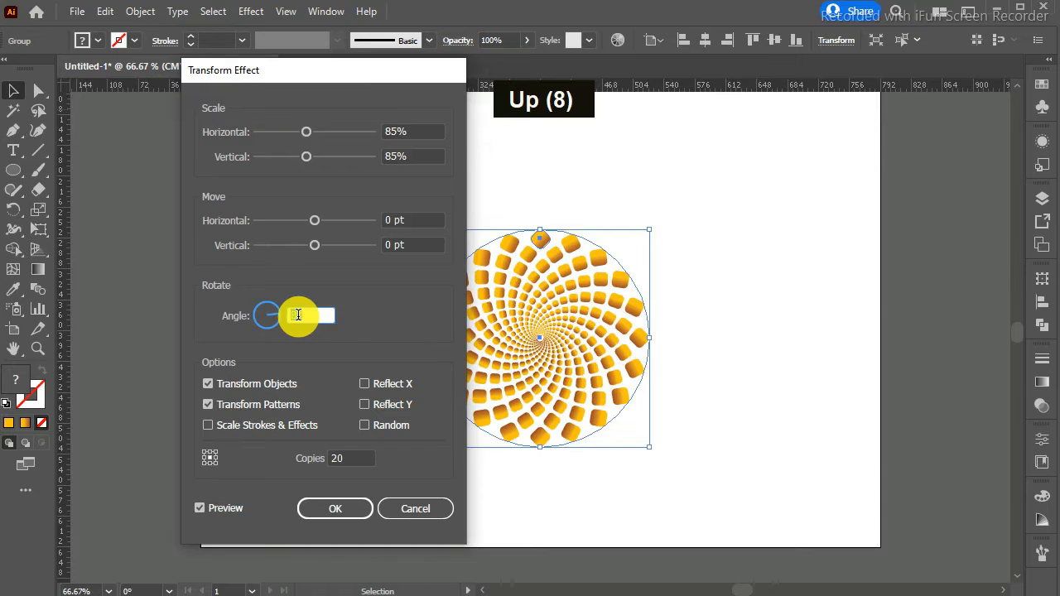
key(Up)
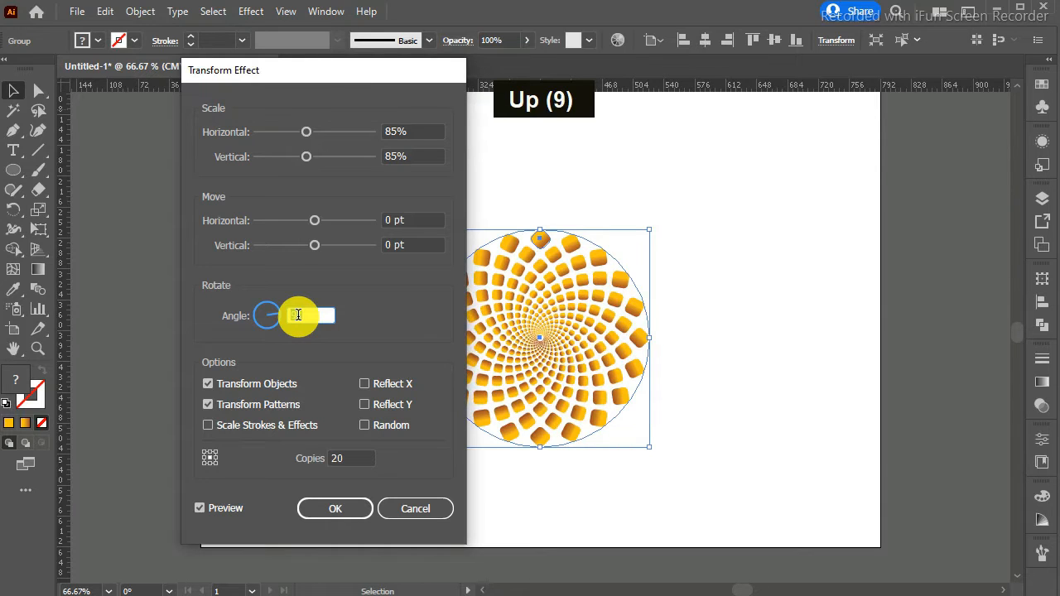
key(Up)
key(Down)
key(Down)
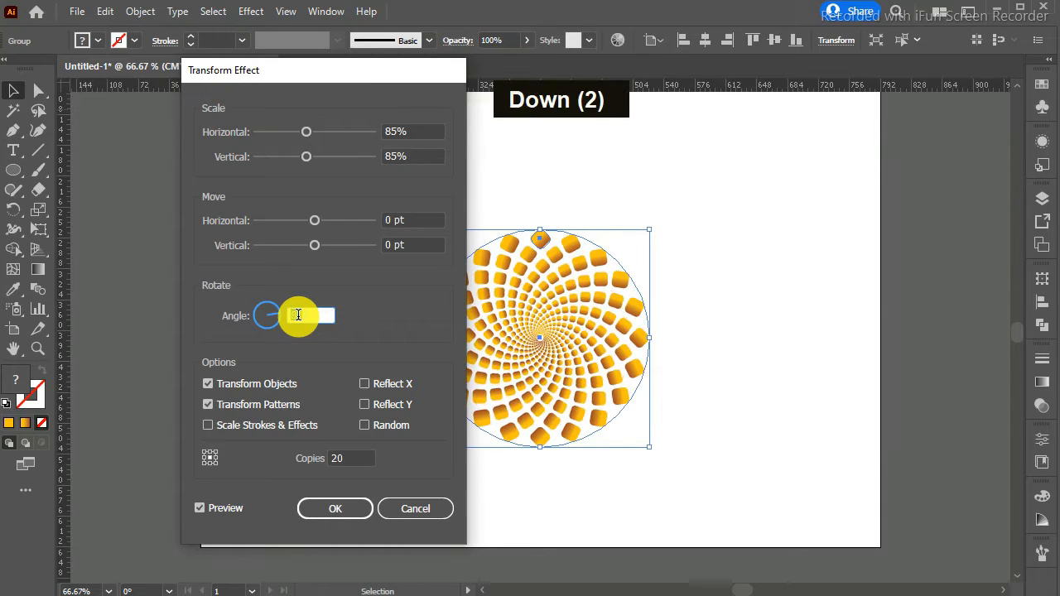
key(Up)
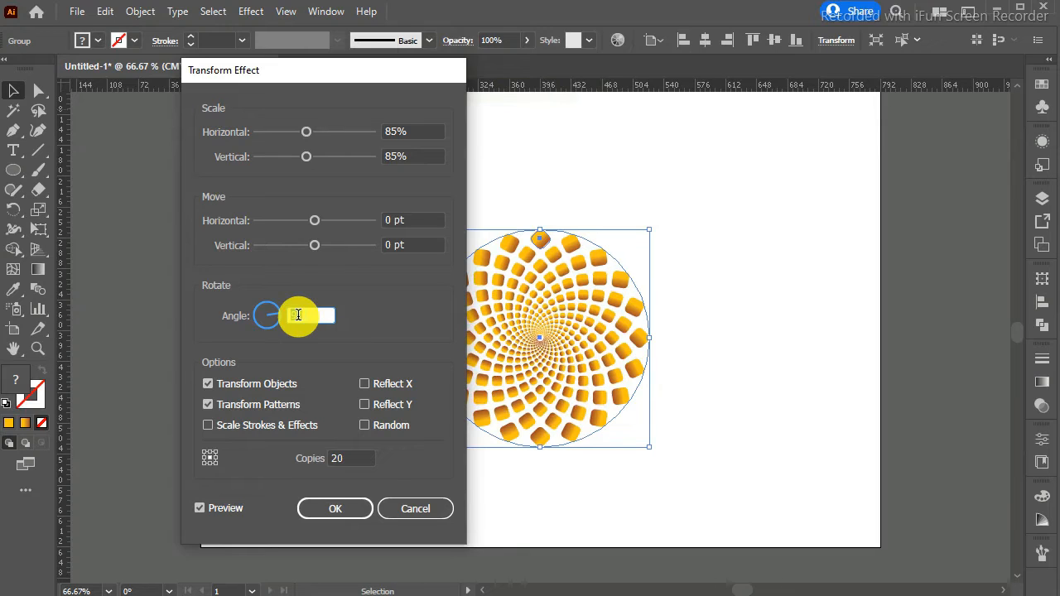
- Increase the copies of the second Transform effect to 25 and apply it
click(347, 457)
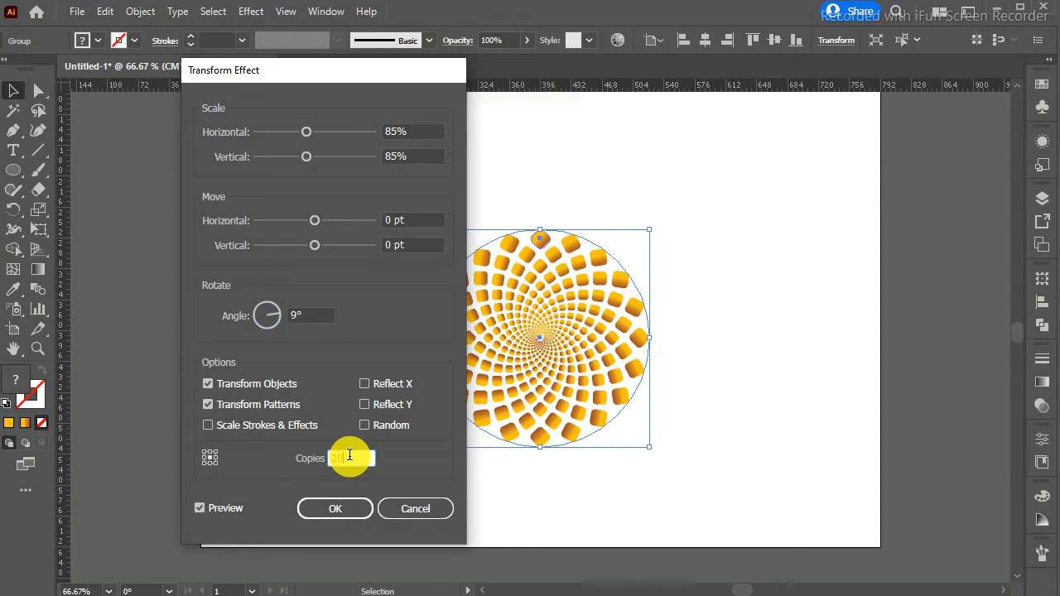
key(Up)
key(Up)
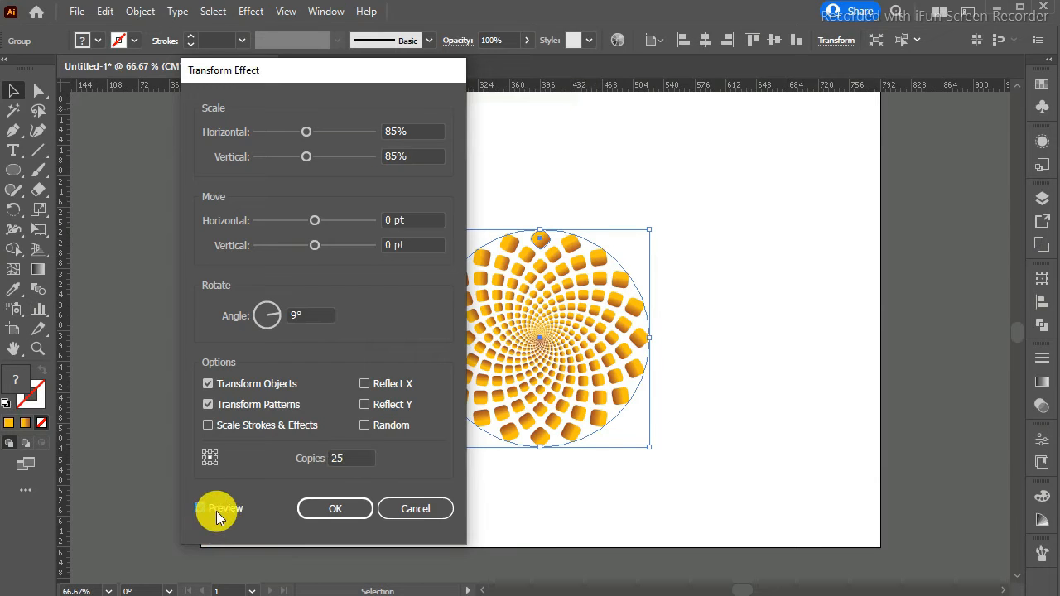
click(356, 507)
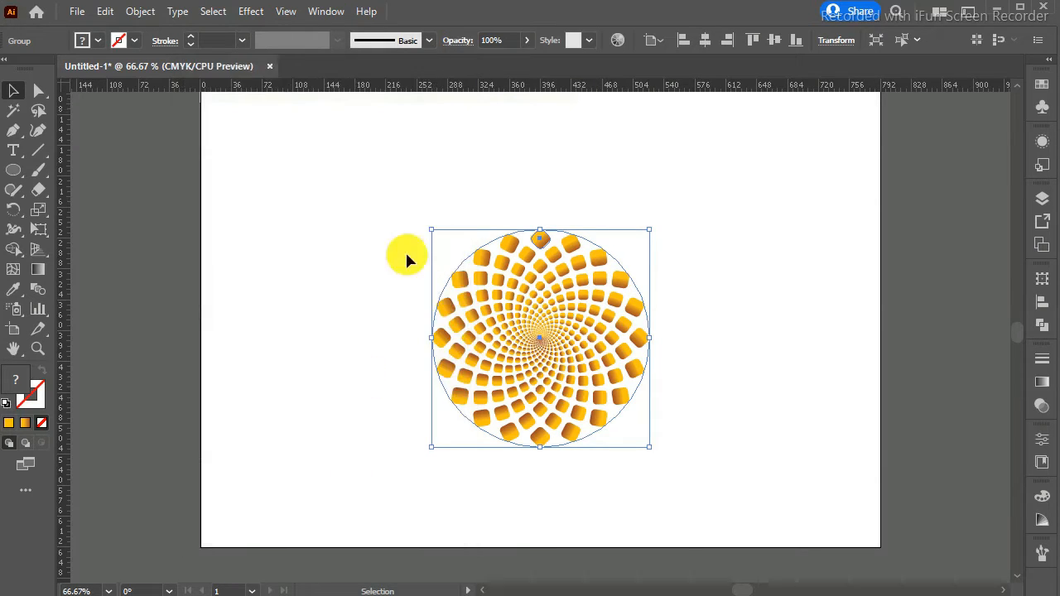
- Duplicate the spiral ornament and place the copy to the left of the original
click(366, 308)
click(566, 309)
drag(566, 309, 339, 297)
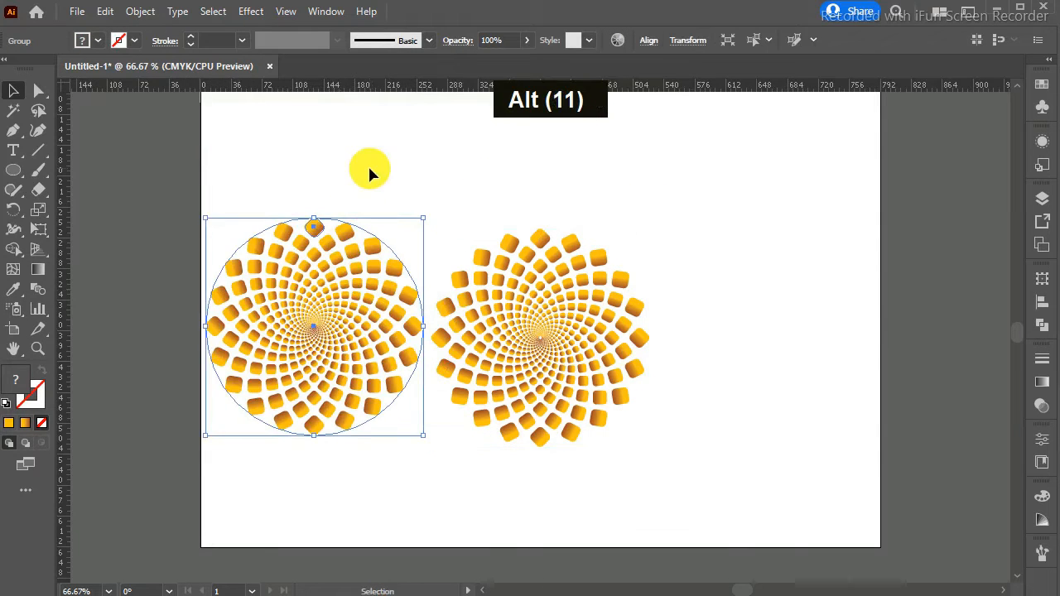
- Fill the left copy with the dark brown sampled by the Eyedropper from the rightmost reference swatch
click(369, 172)
click(350, 271)
key(ctrl+minus)
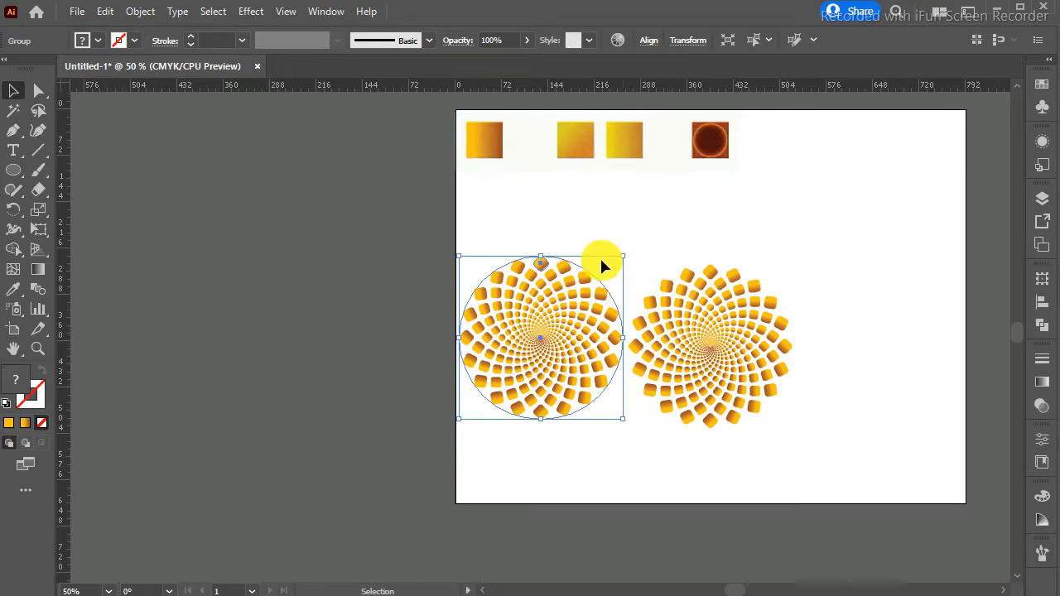
click(13, 289)
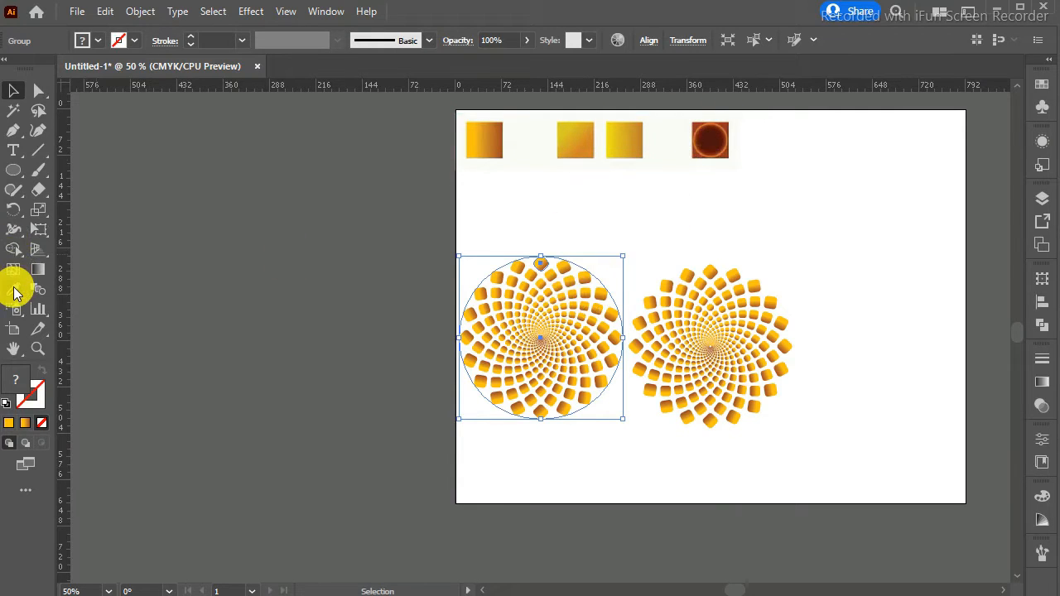
click(718, 141)
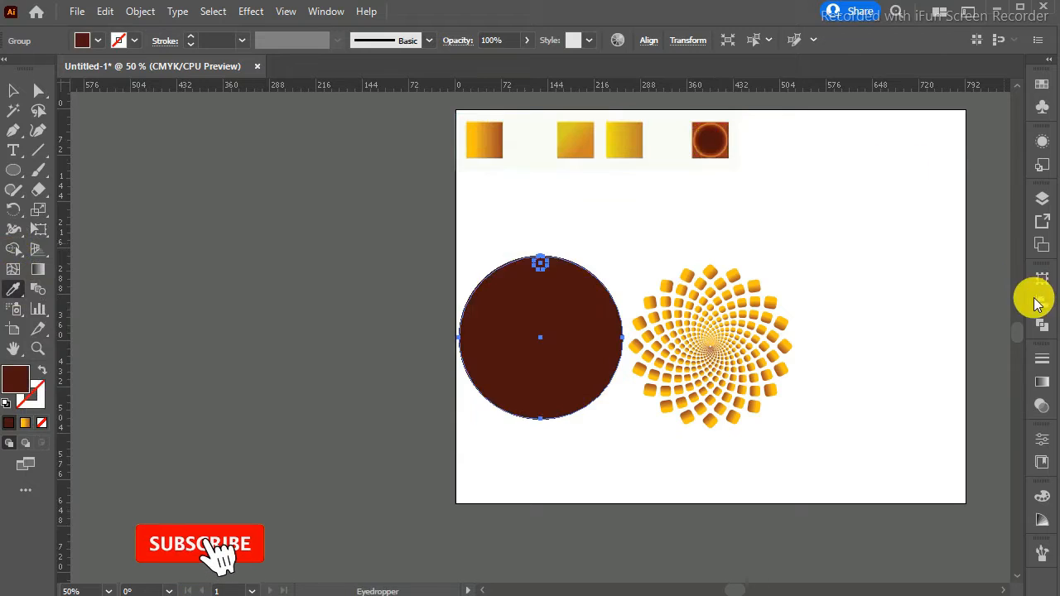
- Ungroup the dark brown copy, delete its patterned diamond path, and place the remaining plain circle to the left of the spiral
right_click(568, 289)
click(621, 428)
drag(561, 323, 562, 386)
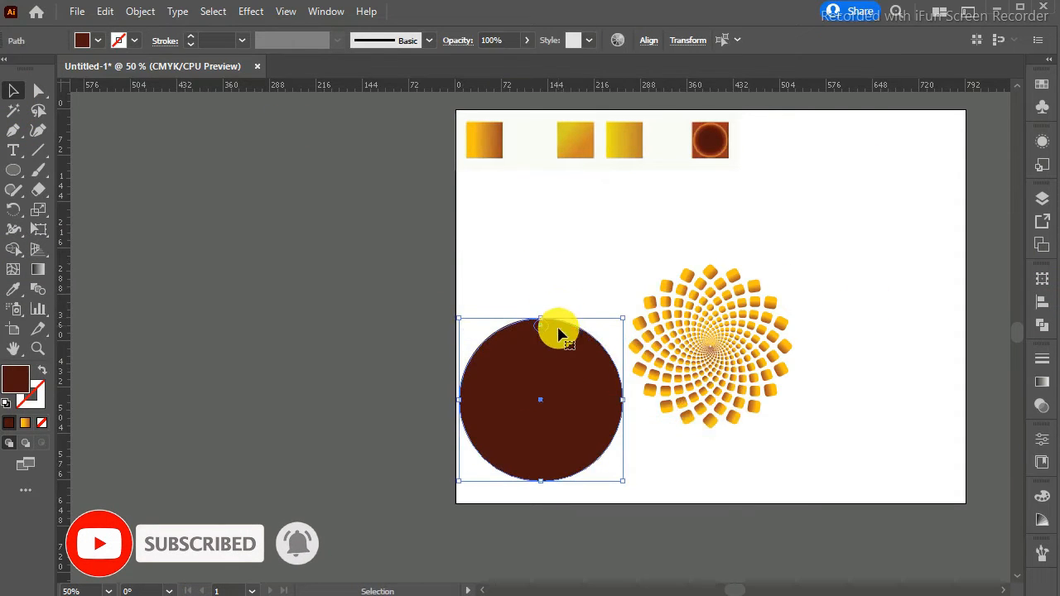
right_click(556, 320)
click(543, 308)
drag(561, 333, 539, 307)
key(Delete)
drag(517, 380, 567, 307)
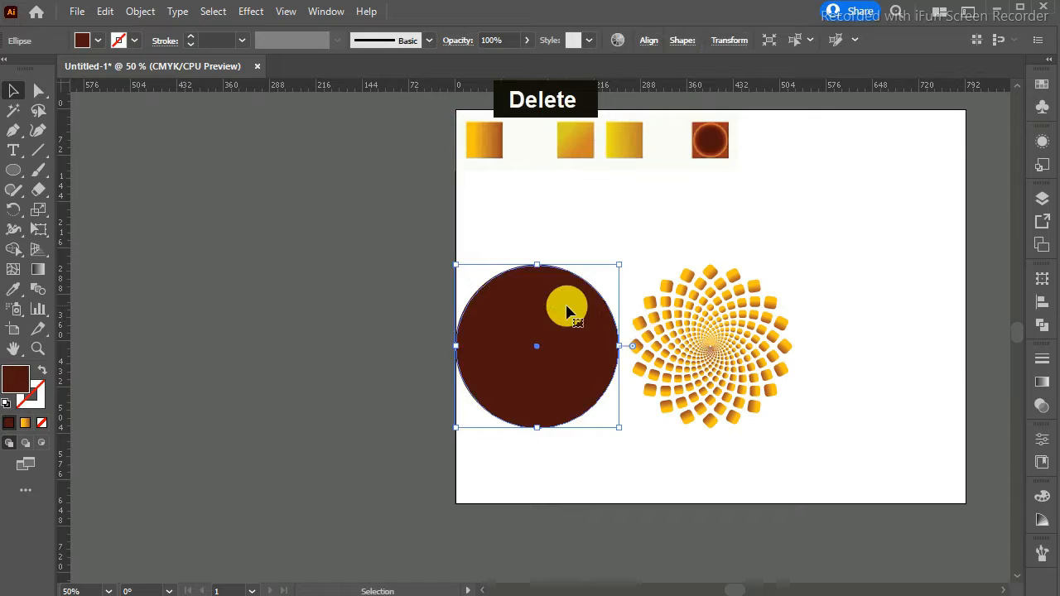
- Apply a radial gradient to the brown circle and colour its first stop with the dark brown sampled from the rightmost reference swatch
click(1042, 382)
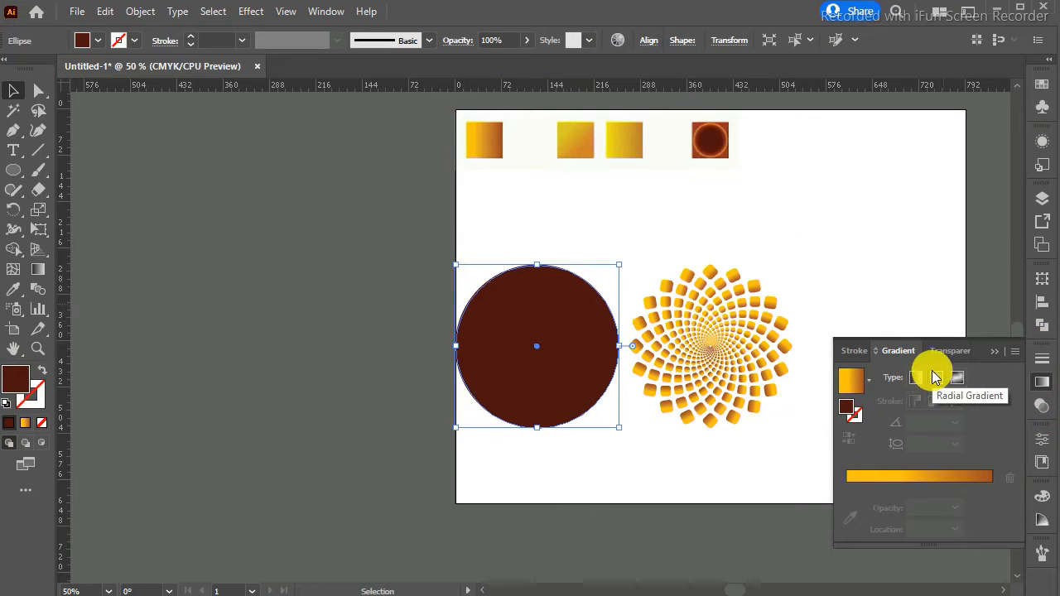
click(936, 378)
mouse_move(902, 511)
mouse_down()
mouse_move(845, 507)
mouse_move(916, 507)
mouse_up()
double_click(994, 507)
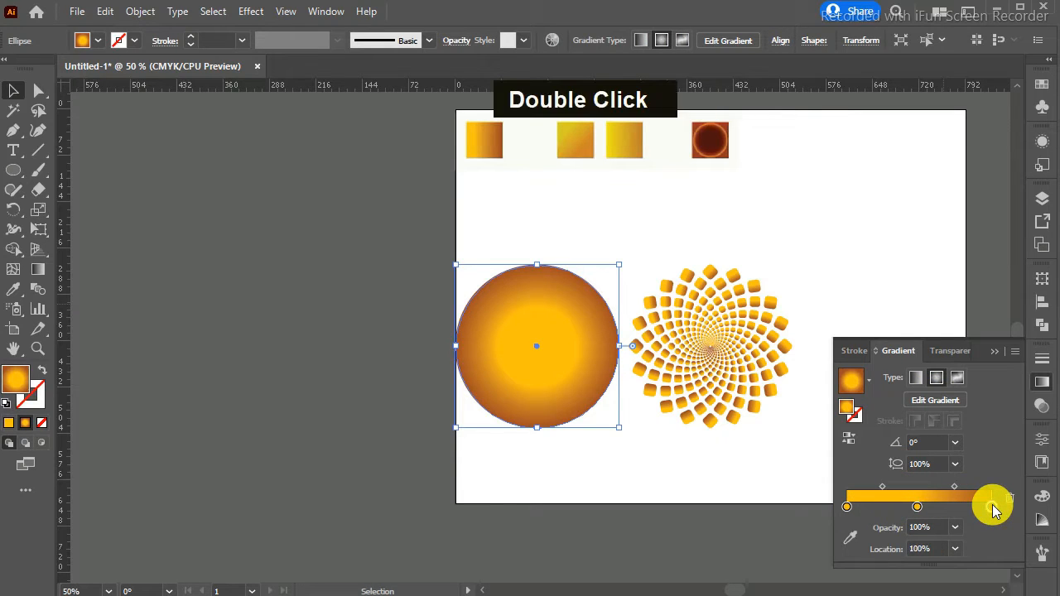
double_click(846, 507)
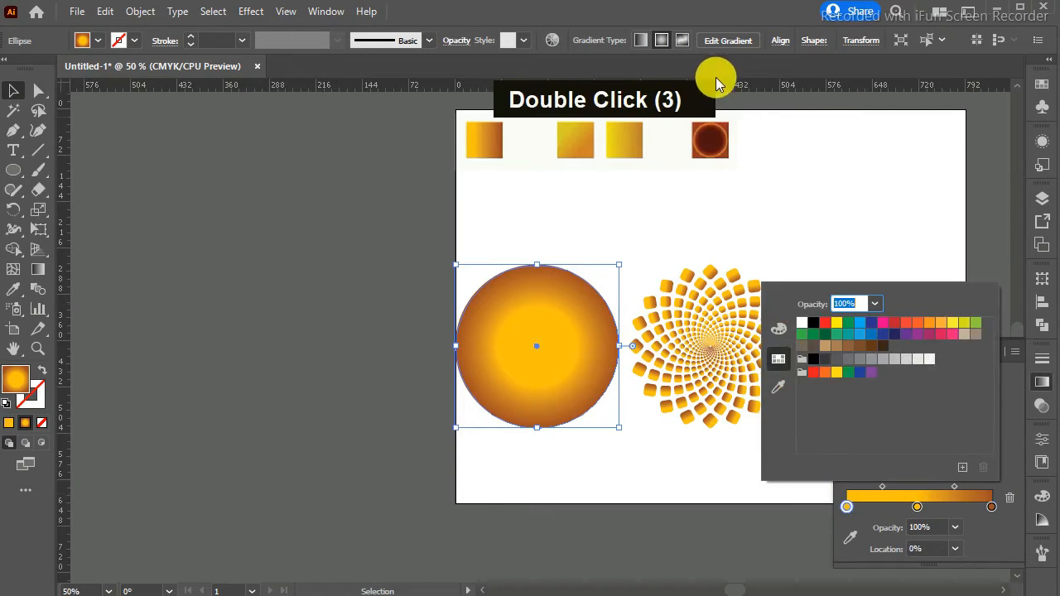
key(Escape)
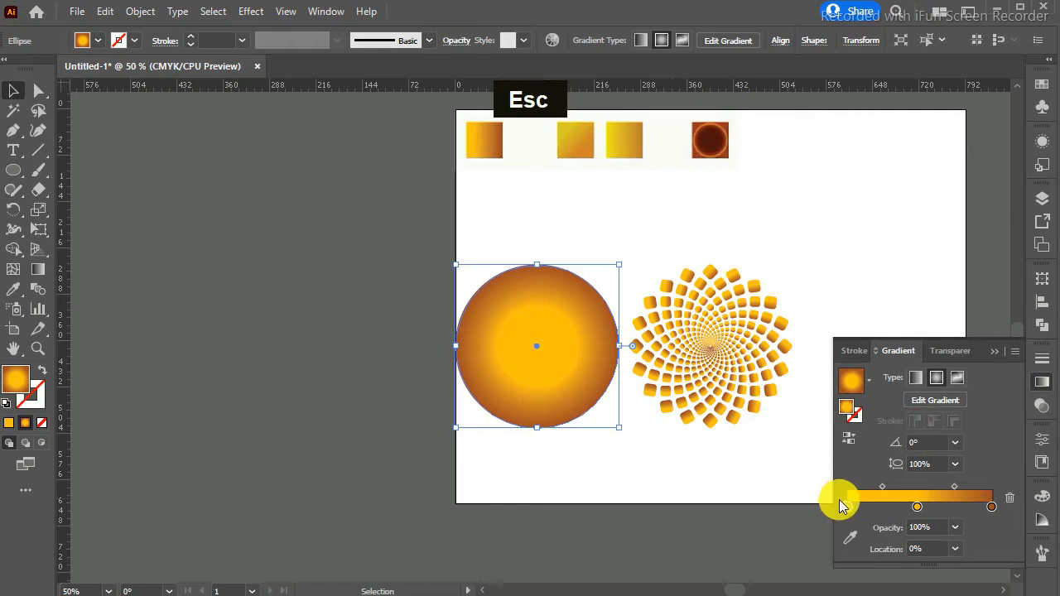
click(850, 538)
click(712, 144)
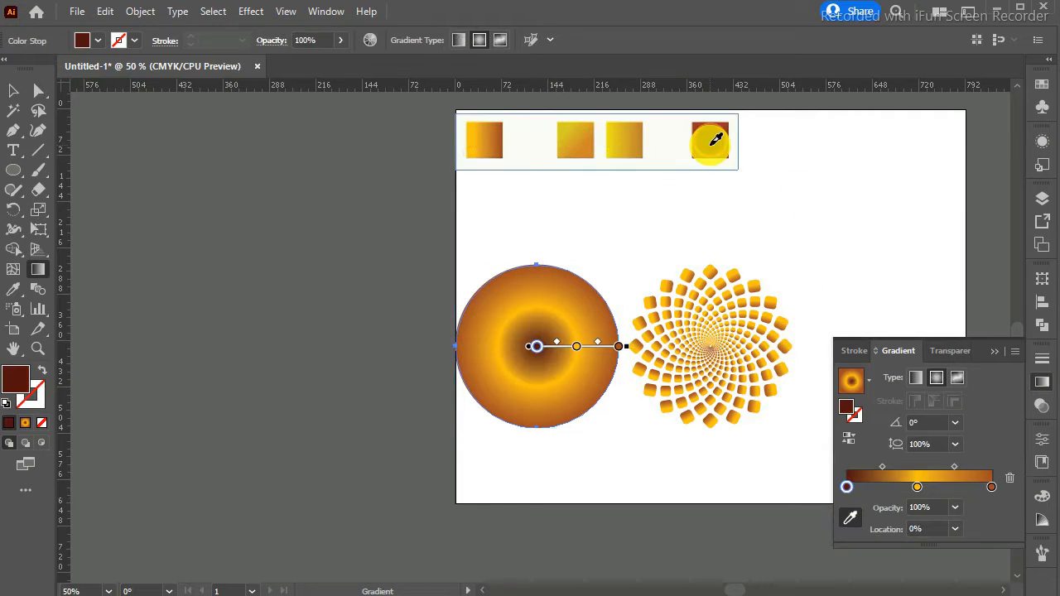
- Move the middle gradient stop to about 59% and recolour the middle and end stops with reddish browns sampled from the rightmost swatch
drag(928, 486, 932, 486)
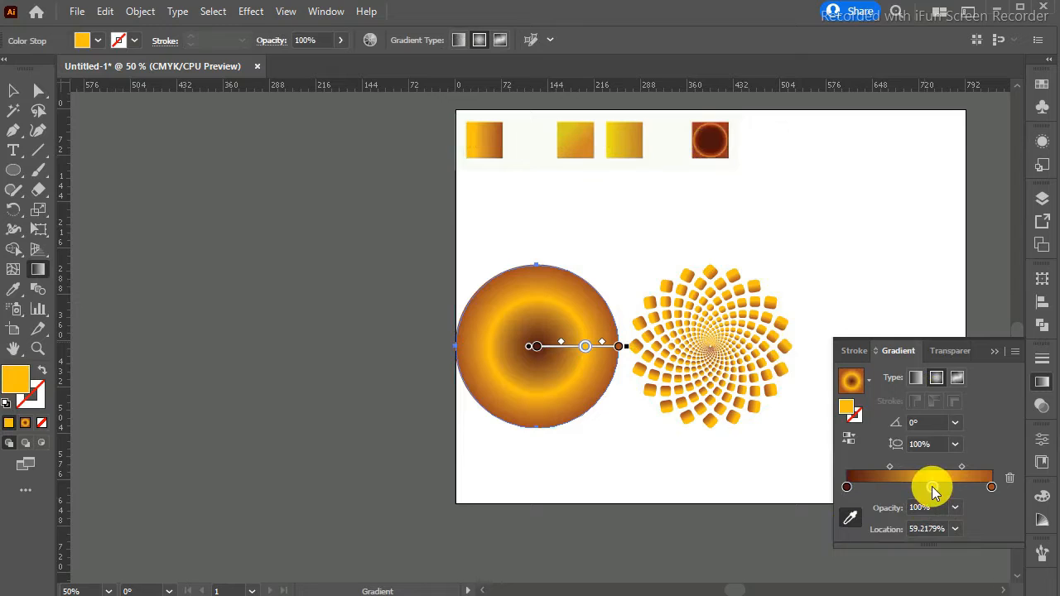
click(700, 147)
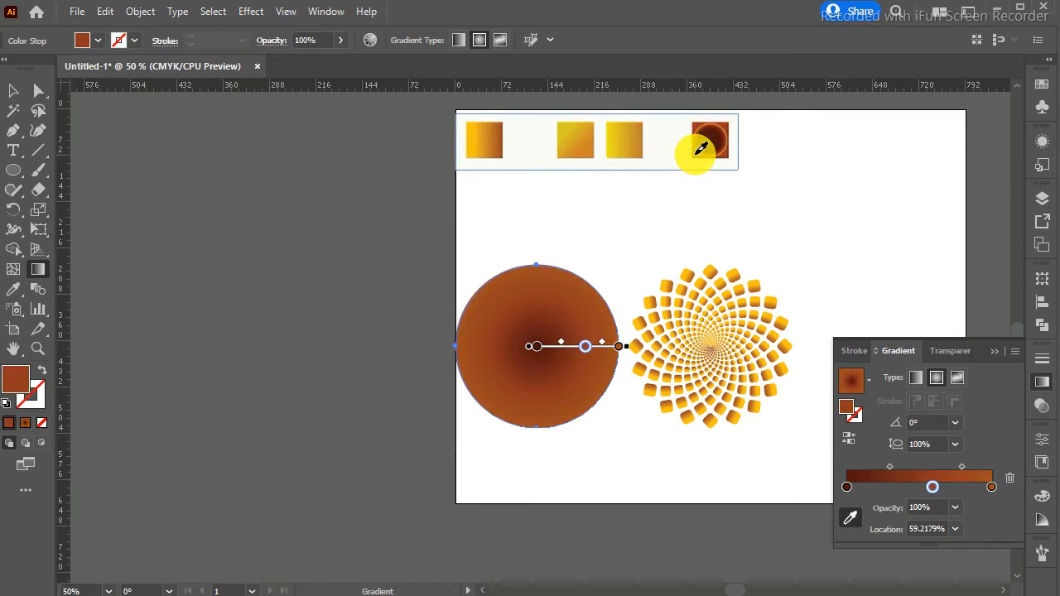
click(991, 487)
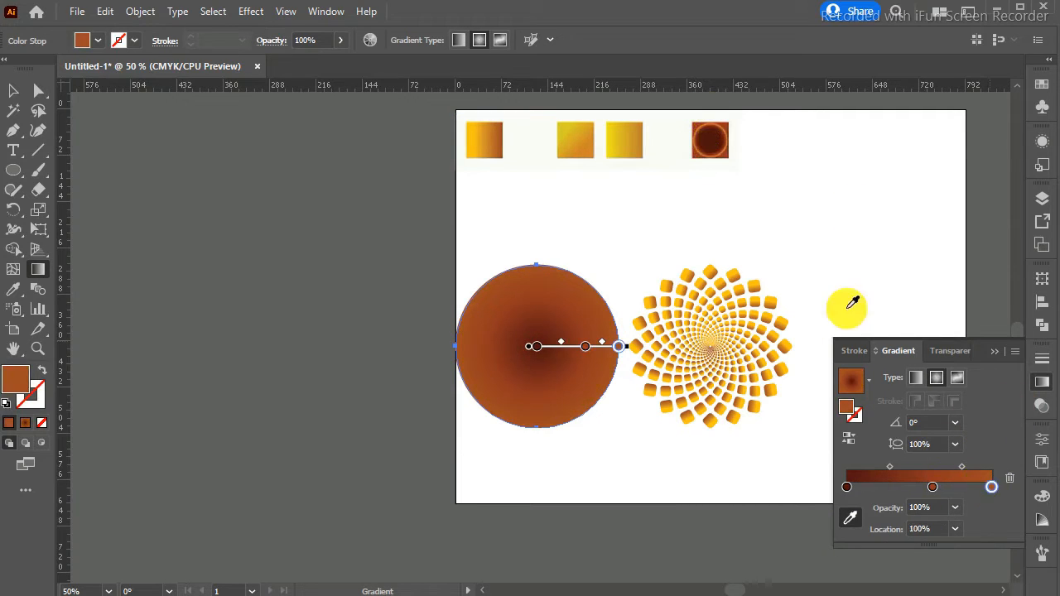
click(720, 153)
click(933, 487)
click(712, 143)
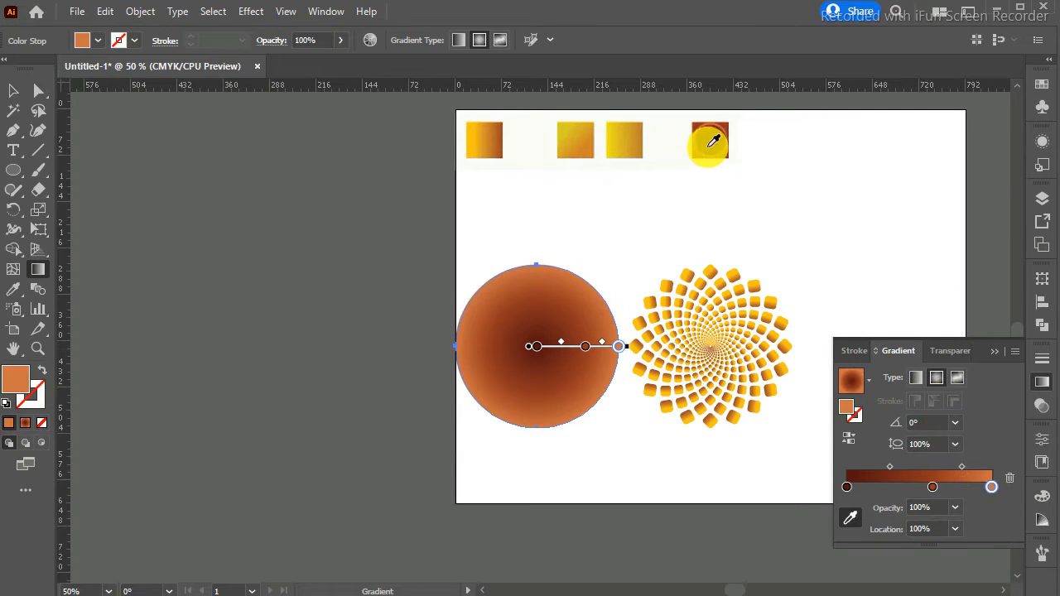
click(698, 153)
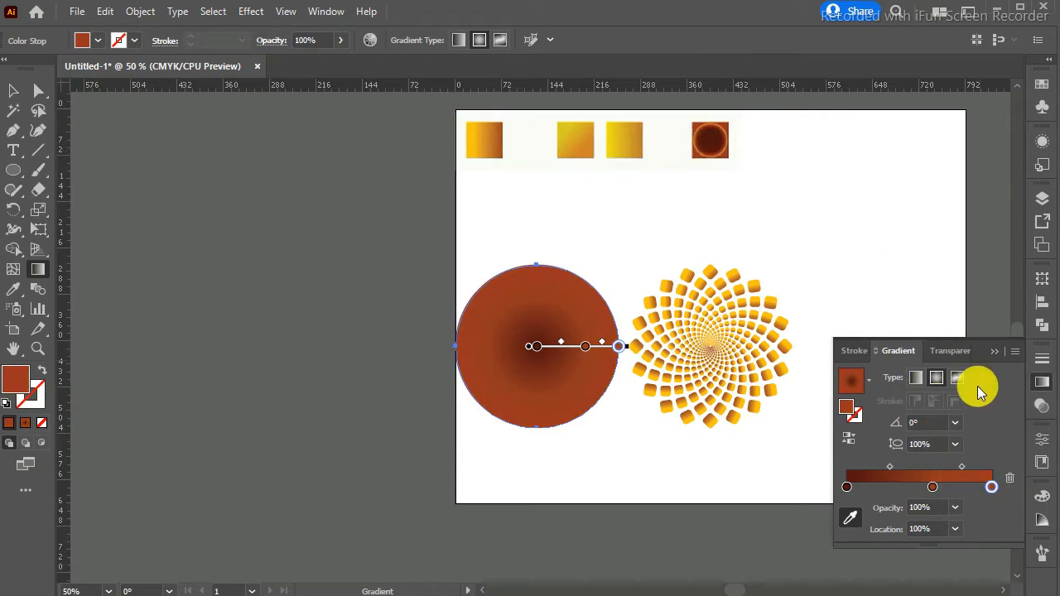
- Add an orange gradient stop at about 92% and recolour the middle stop with the swatch's dark brown at about 63%
drag(992, 487, 982, 492)
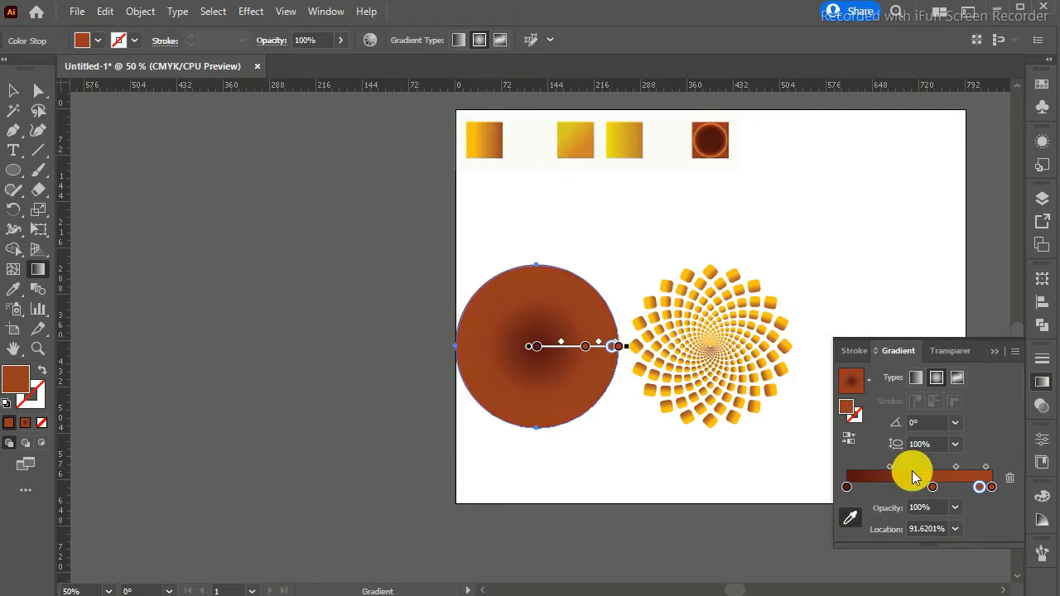
click(725, 149)
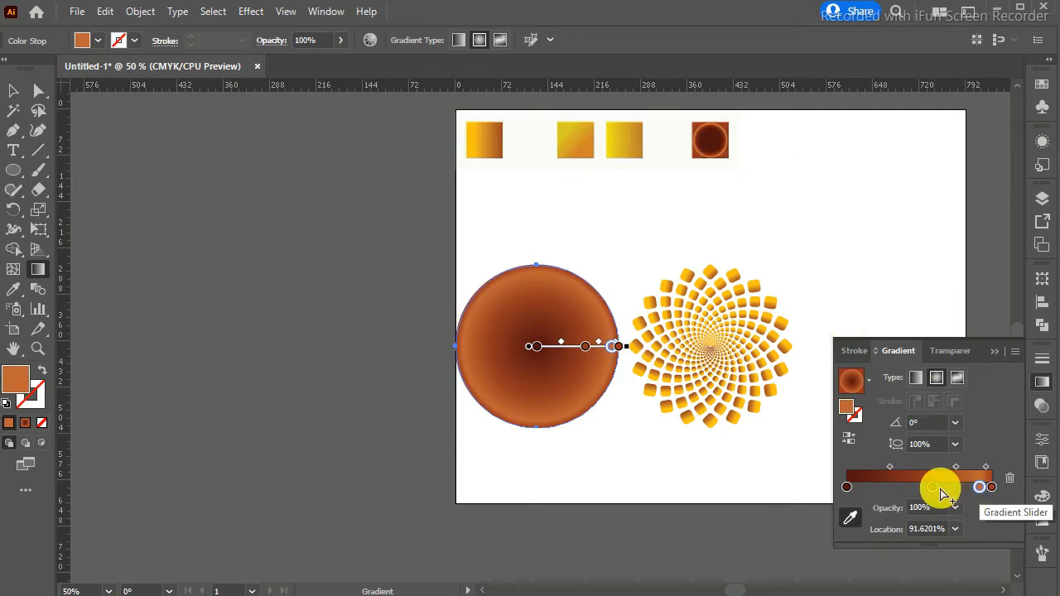
drag(936, 488, 935, 488)
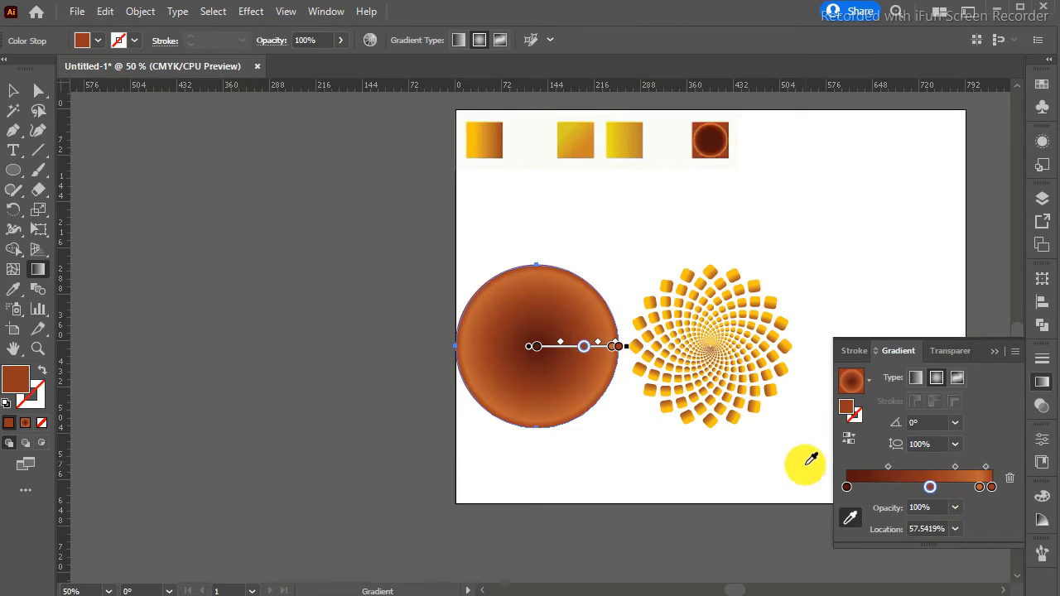
click(716, 134)
click(931, 488)
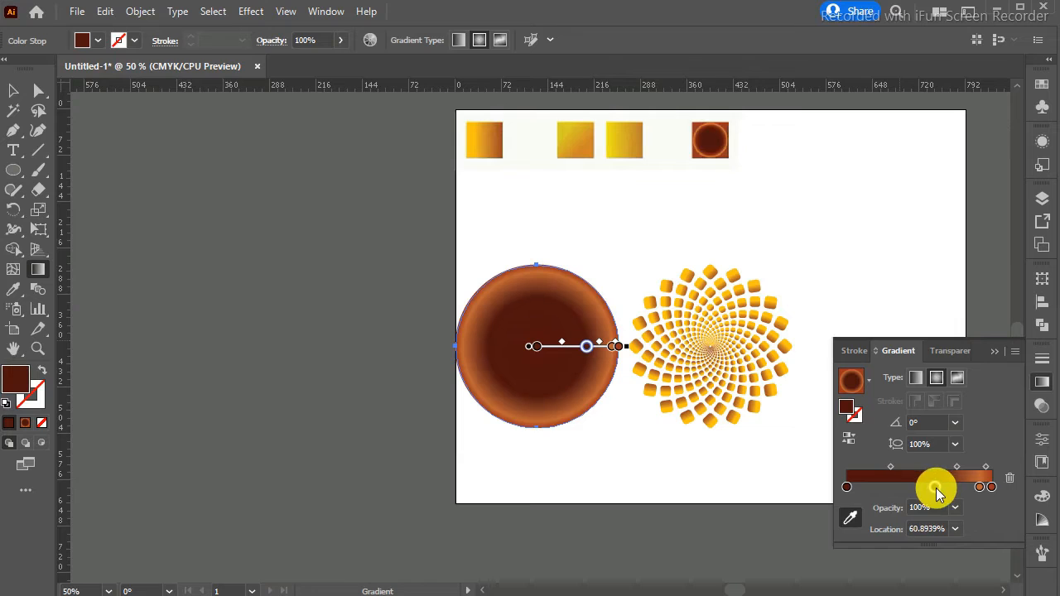
double_click(938, 488)
key(Escape)
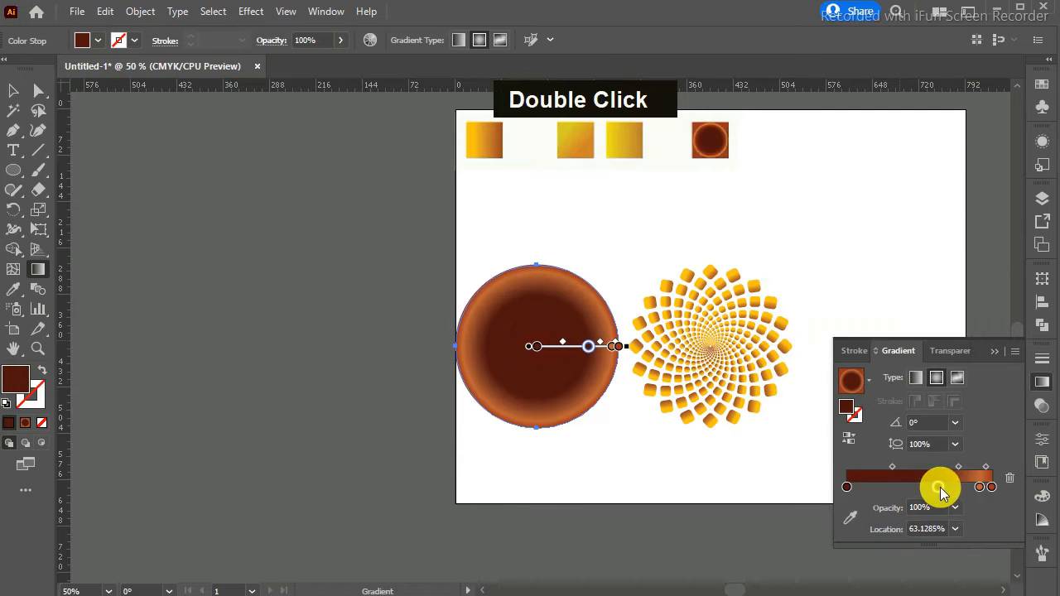
- Lighten the middle stop's dark brown by lowering its black value, and move the stop to about 70%
click(1042, 504)
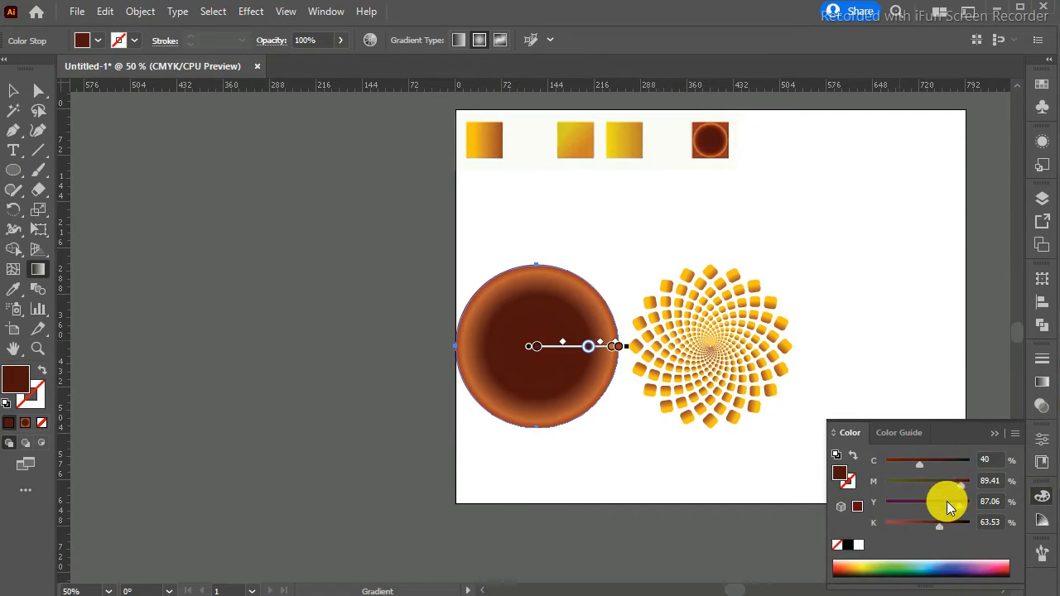
click(928, 524)
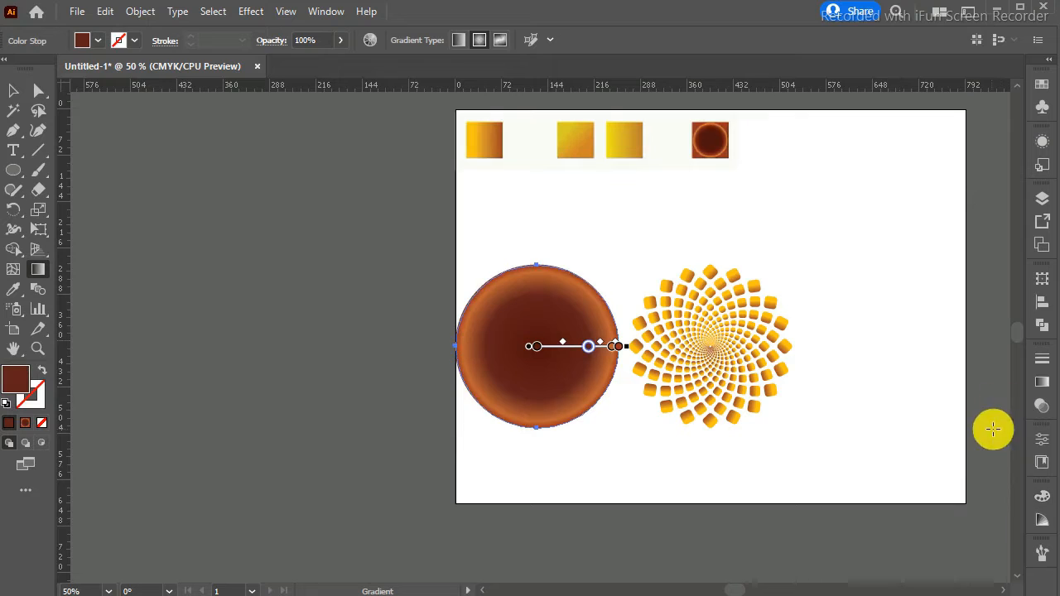
click(1040, 381)
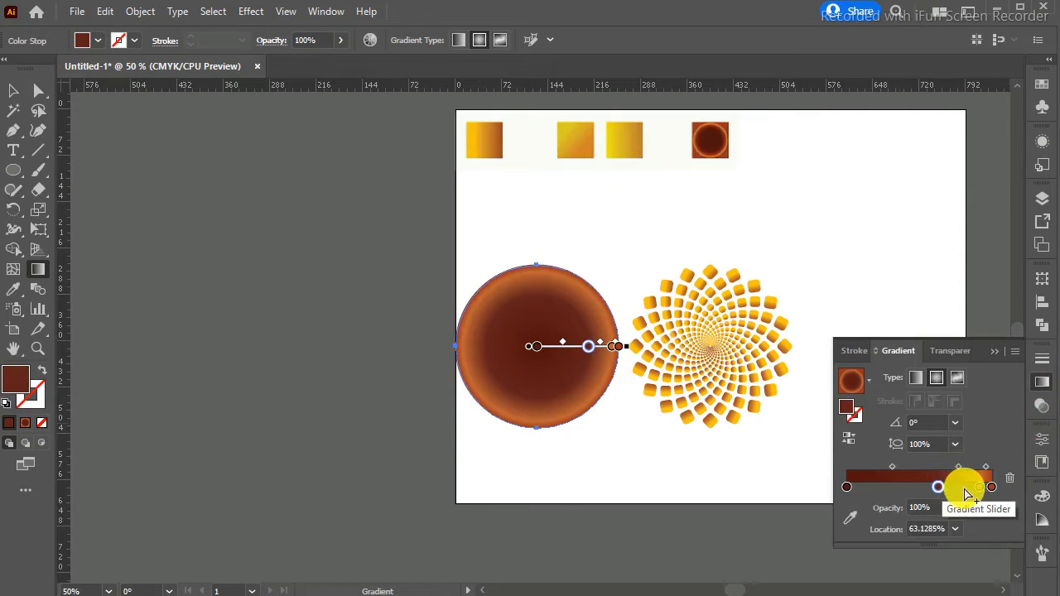
drag(939, 487, 950, 488)
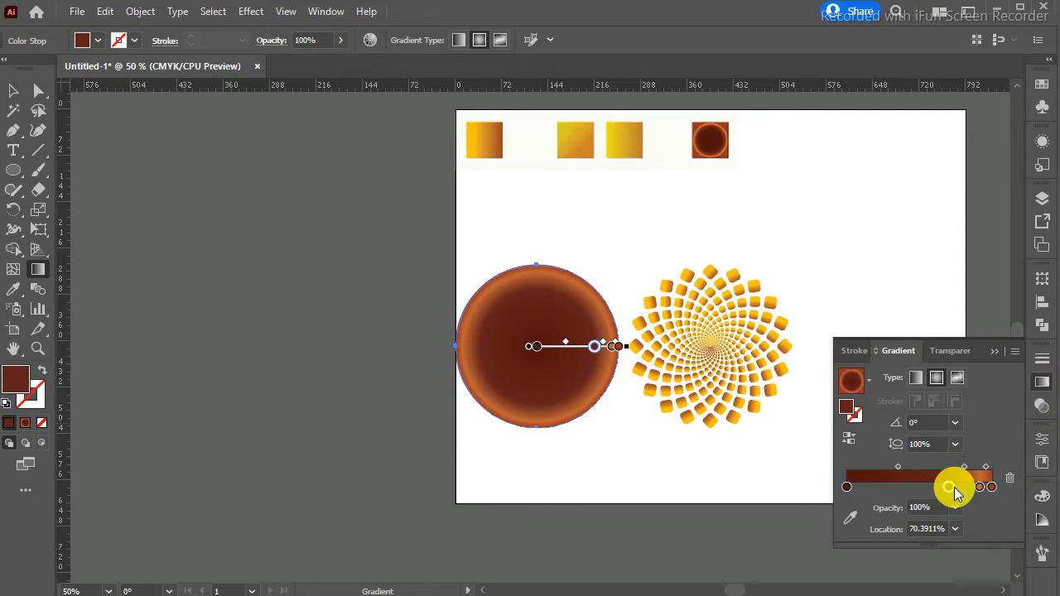
click(992, 350)
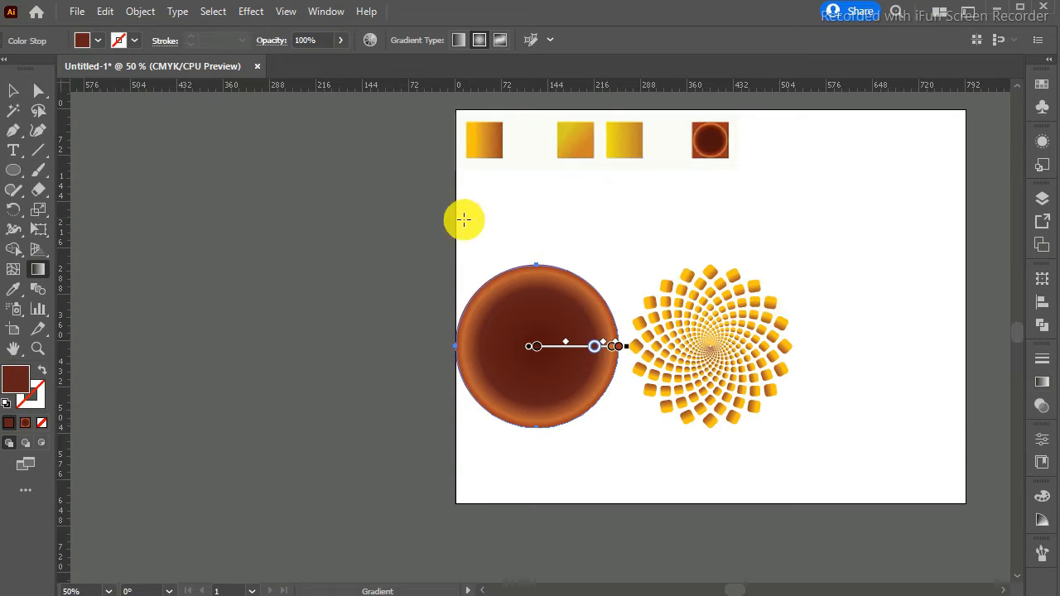
- Move the gradient circle over the gold spiral and centre it horizontally on the artboard
click(25, 86)
drag(546, 284, 713, 281)
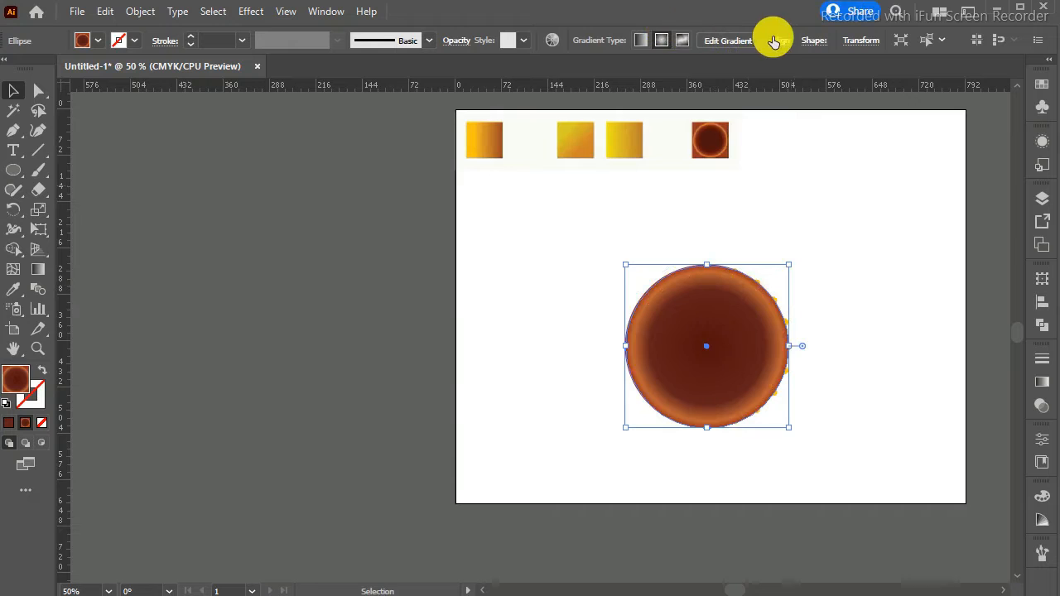
click(780, 40)
click(636, 87)
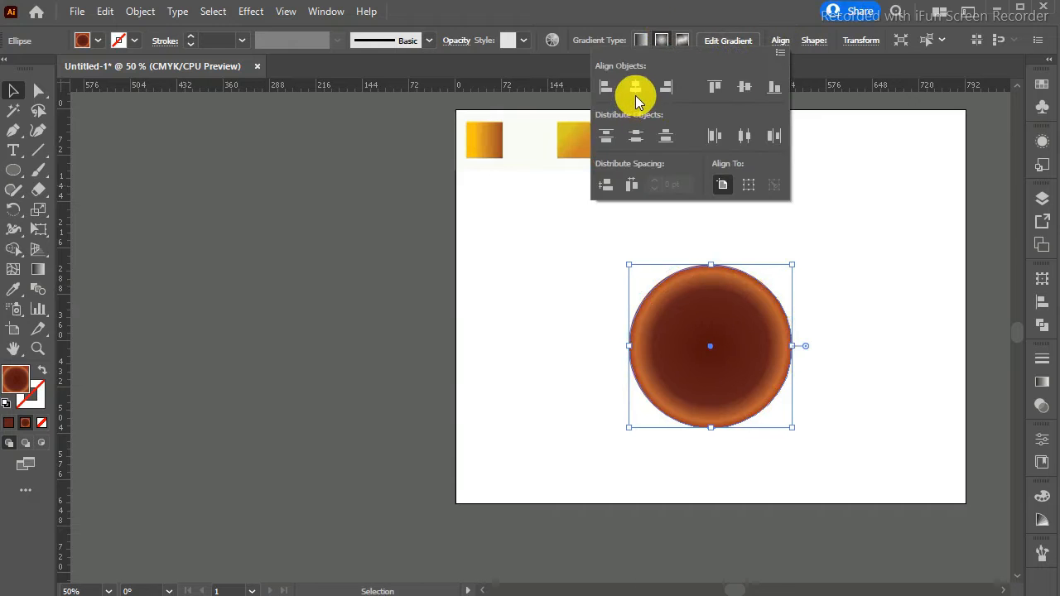
- Send the gradient circle behind the gold spiral ornament
right_click(754, 322)
mouse_move(812, 515)
click(690, 570)
key(ctrl+z)
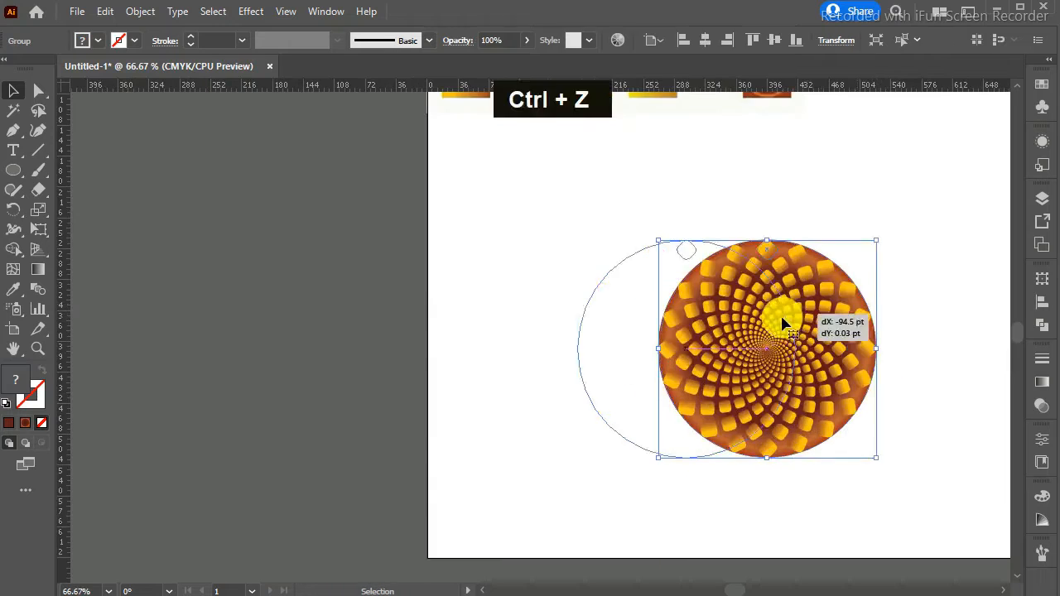
- Enlarge the gradient circle slightly from its centre and align the gold spiral horizontally centred over it
drag(877, 241, 885, 235)
shift+click(710, 295)
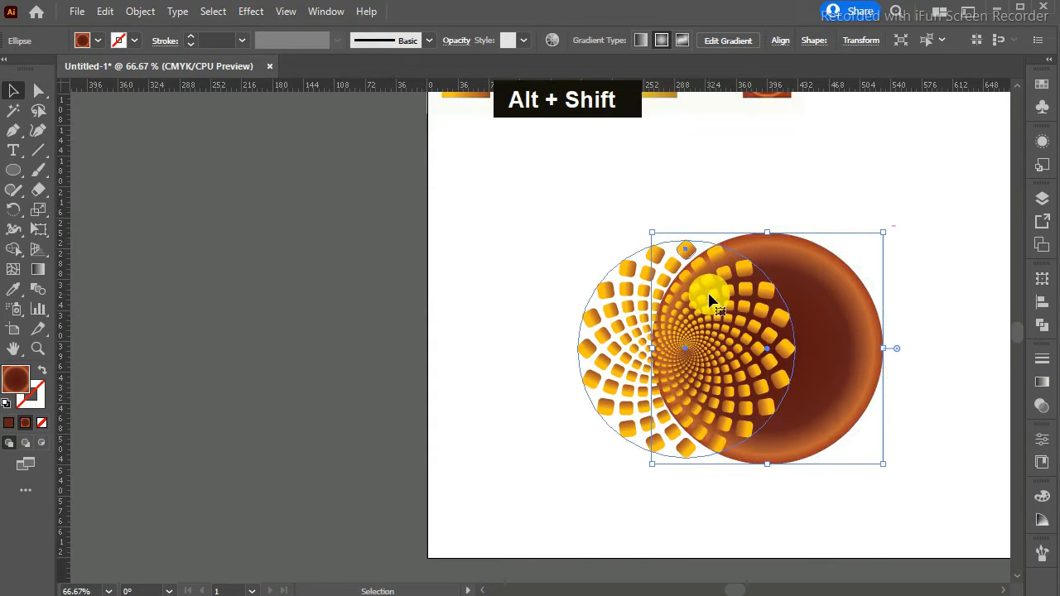
click(702, 41)
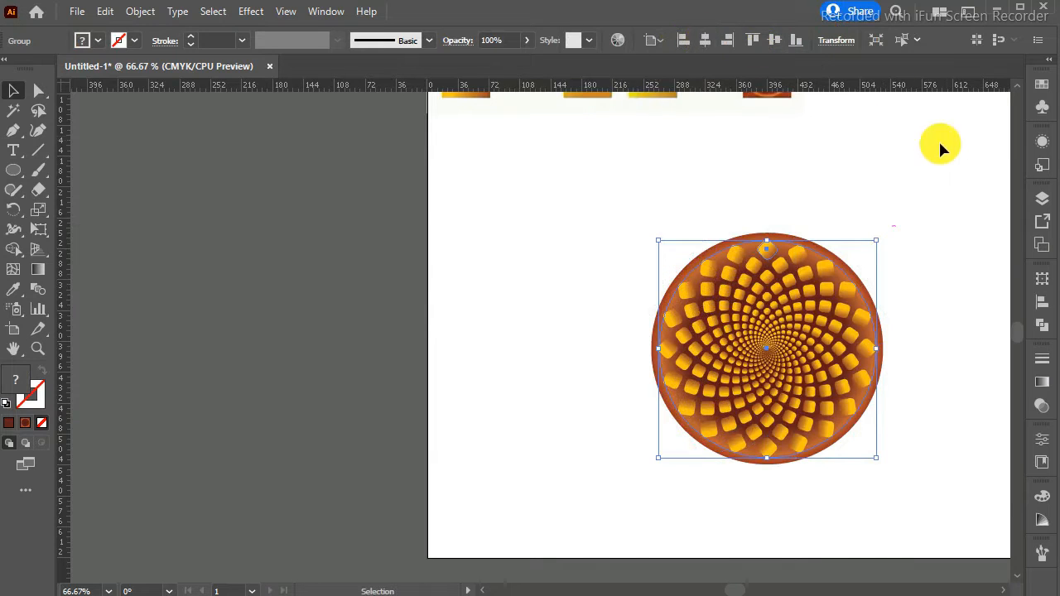
click(947, 166)
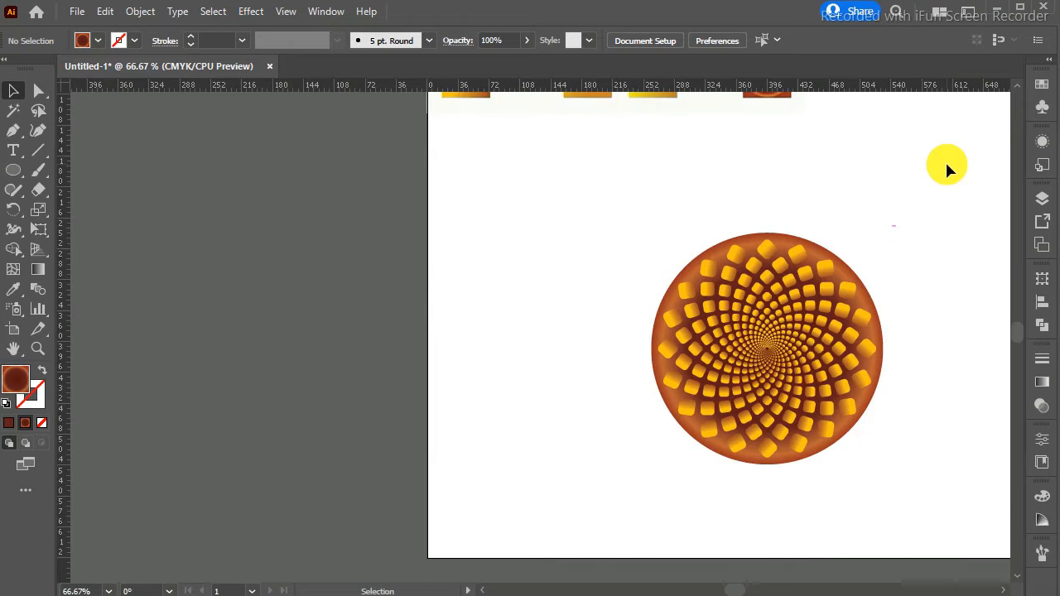
- Try a dark green fill on a duplicate of the spiral placed to its left, and delete the duplicate
key(ctrl)
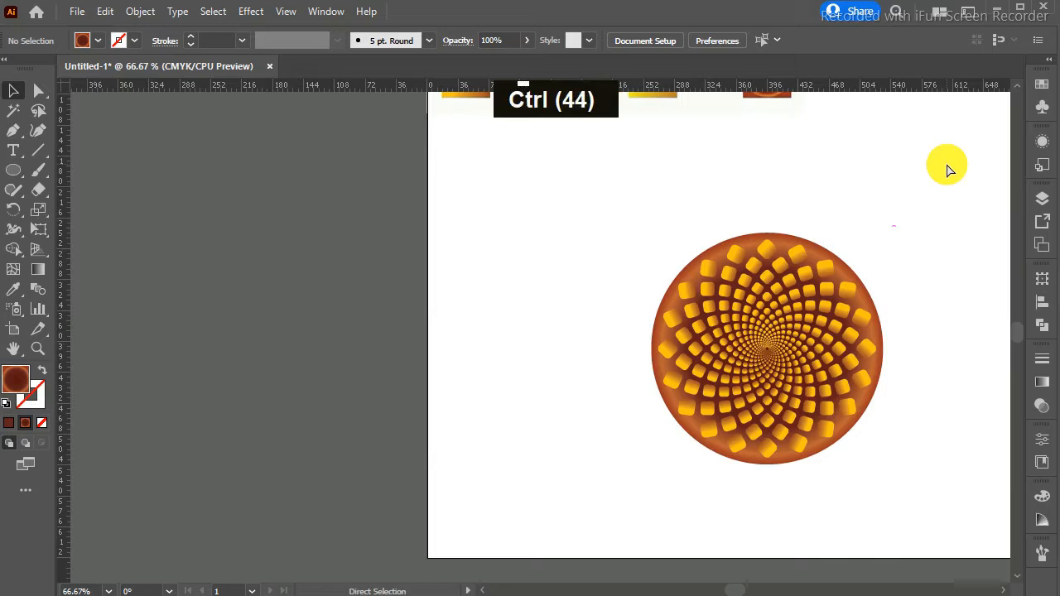
key(ctrl+equal)
key(ctrl+minus)
key(ctrl+minus)
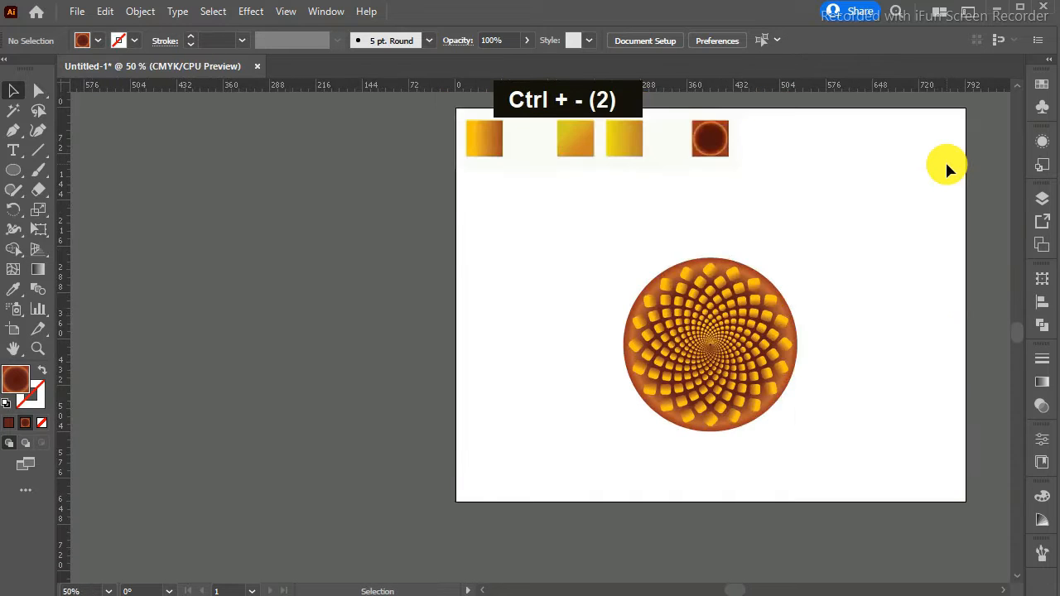
click(743, 315)
drag(729, 323, 524, 319)
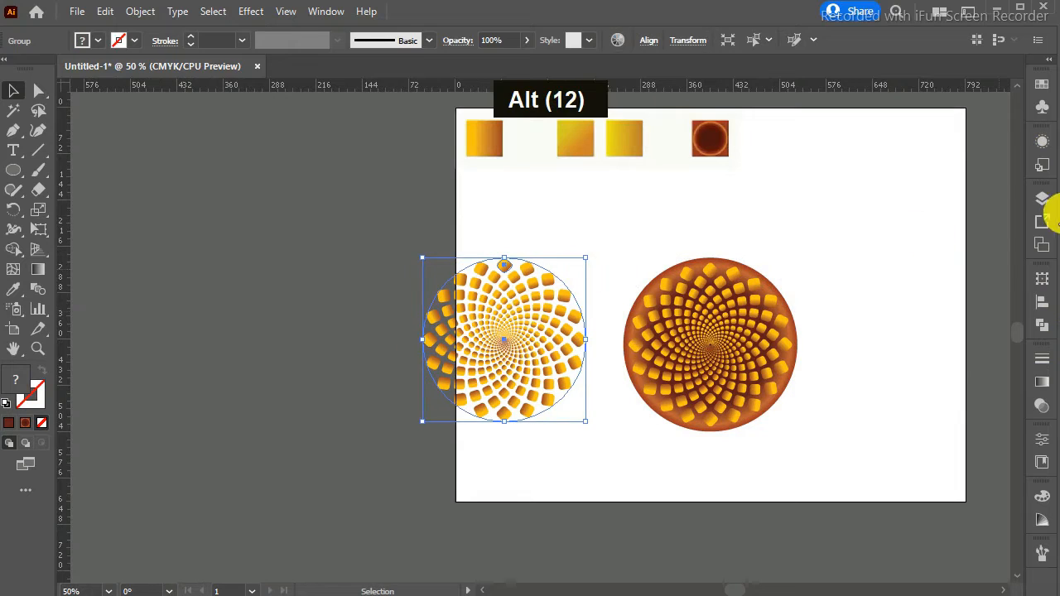
click(1042, 495)
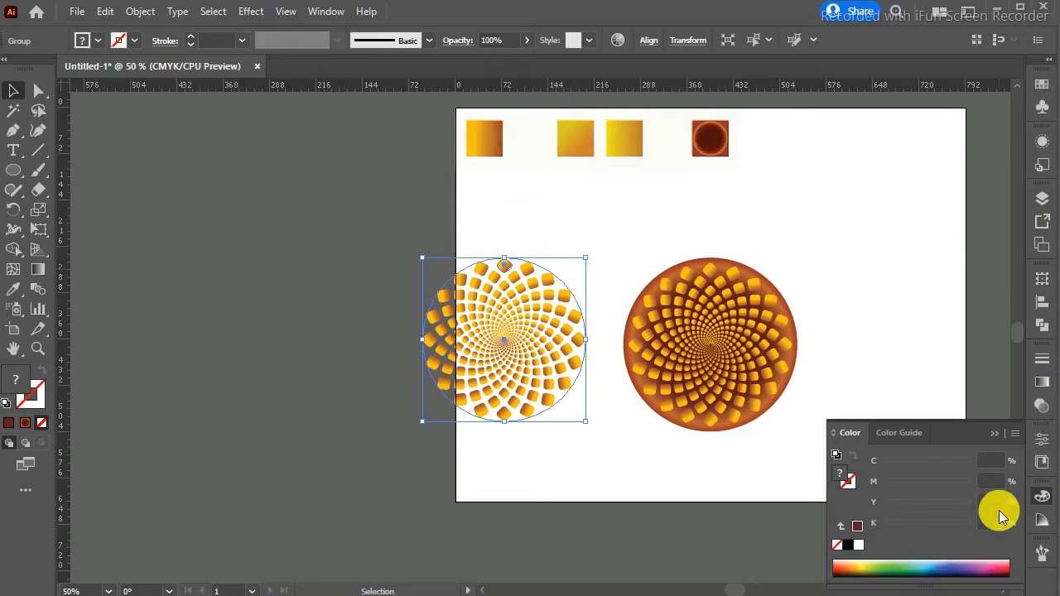
click(885, 568)
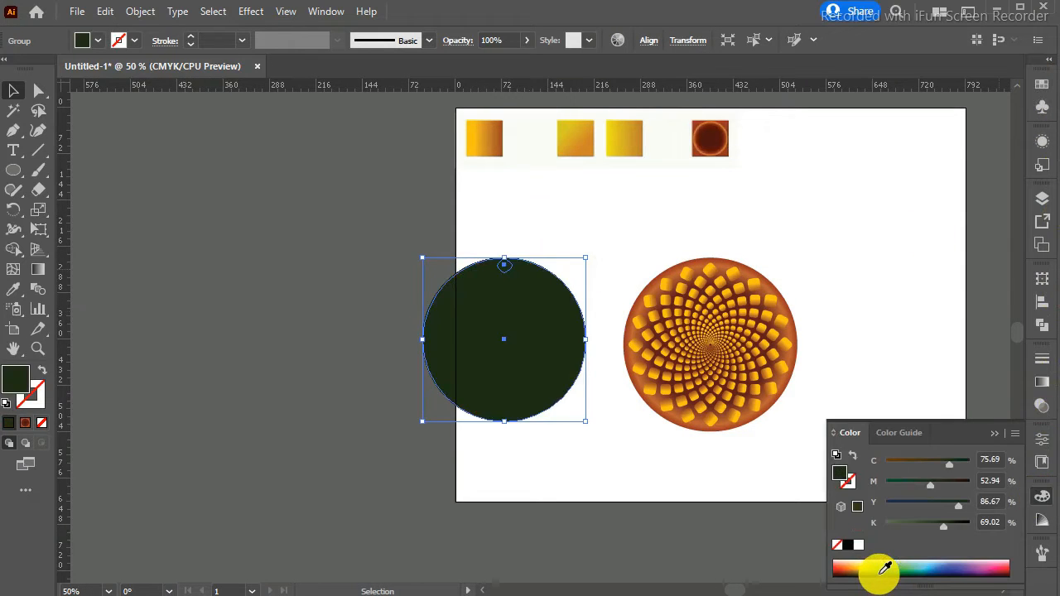
key(Delete)
- Duplicate the brown radial-gradient circle to the left of the ornament and shrink the copy slightly
click(701, 267)
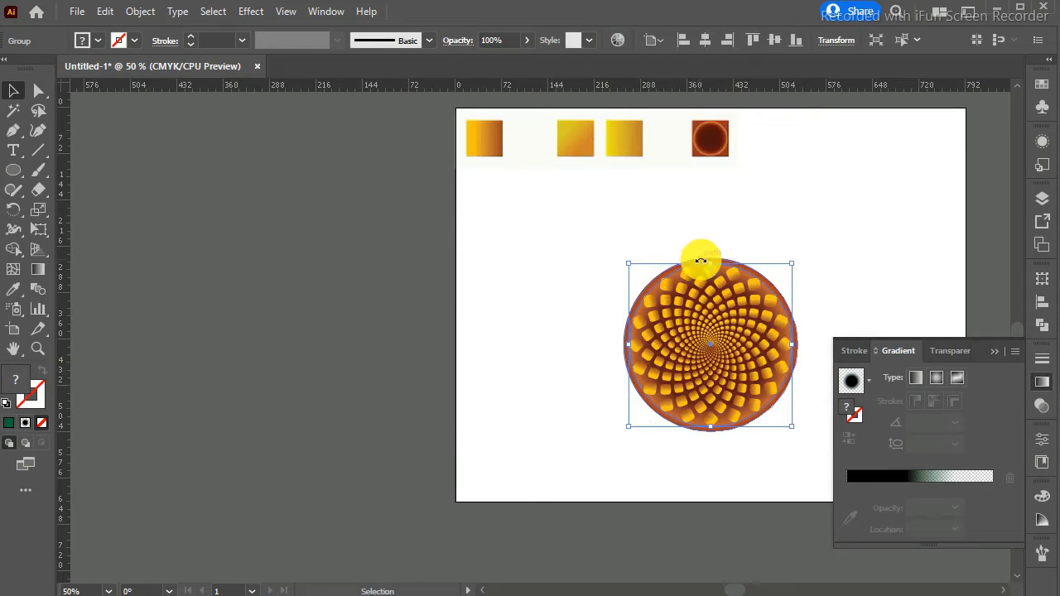
click(748, 227)
key(ctrl+equal)
key(ctrl+equal)
click(717, 306)
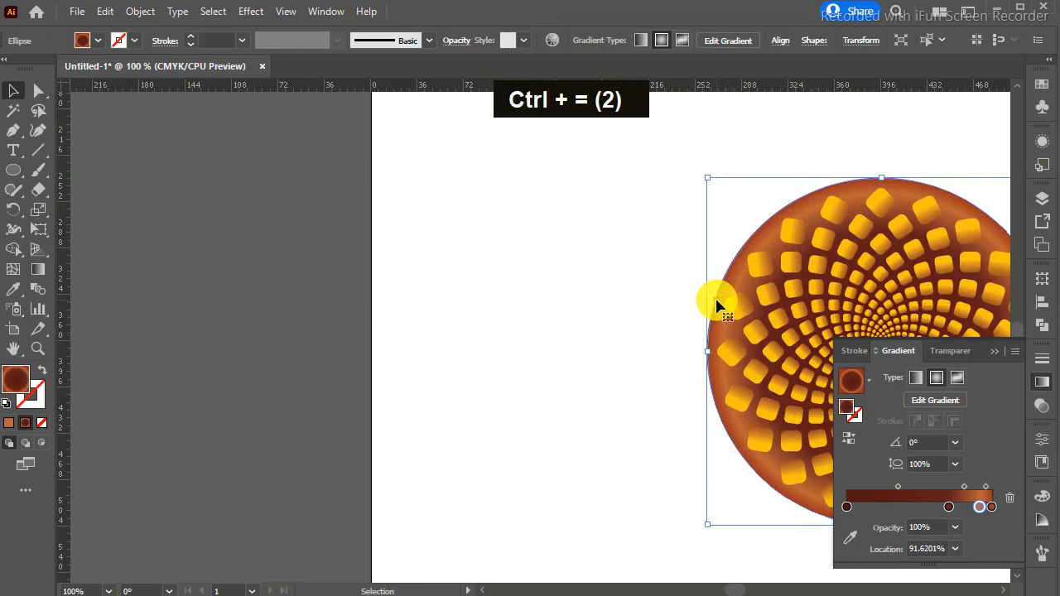
drag(717, 307, 502, 293)
drag(574, 295, 440, 288)
drag(701, 166, 685, 178)
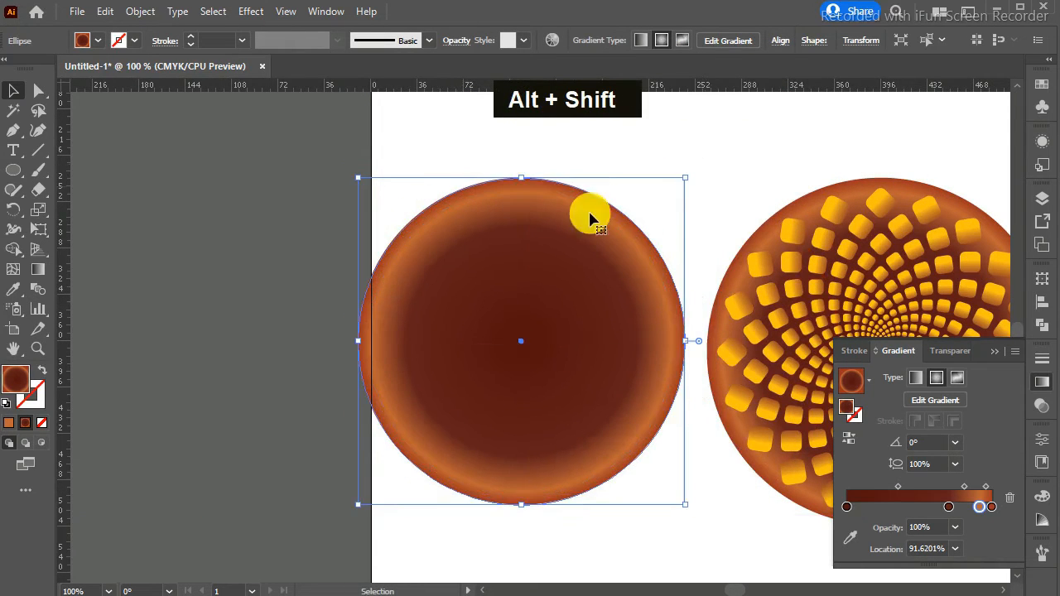
- Set the duplicate circle's inner gradient stop to dark green with C 74.12, M 53.33, Y 86.67 and K 68.63
click(847, 507)
click(1041, 497)
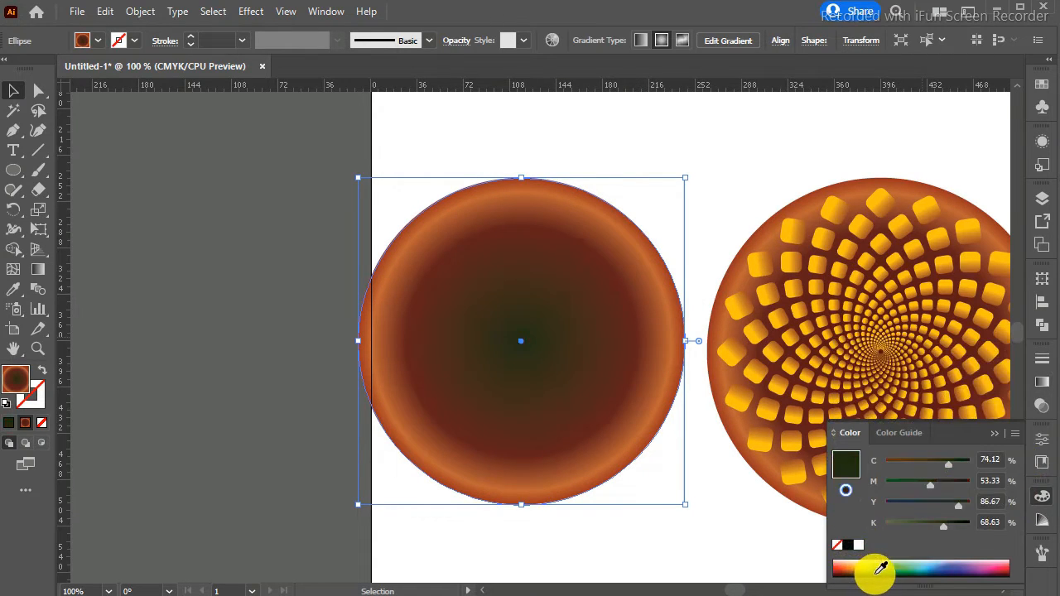
click(994, 432)
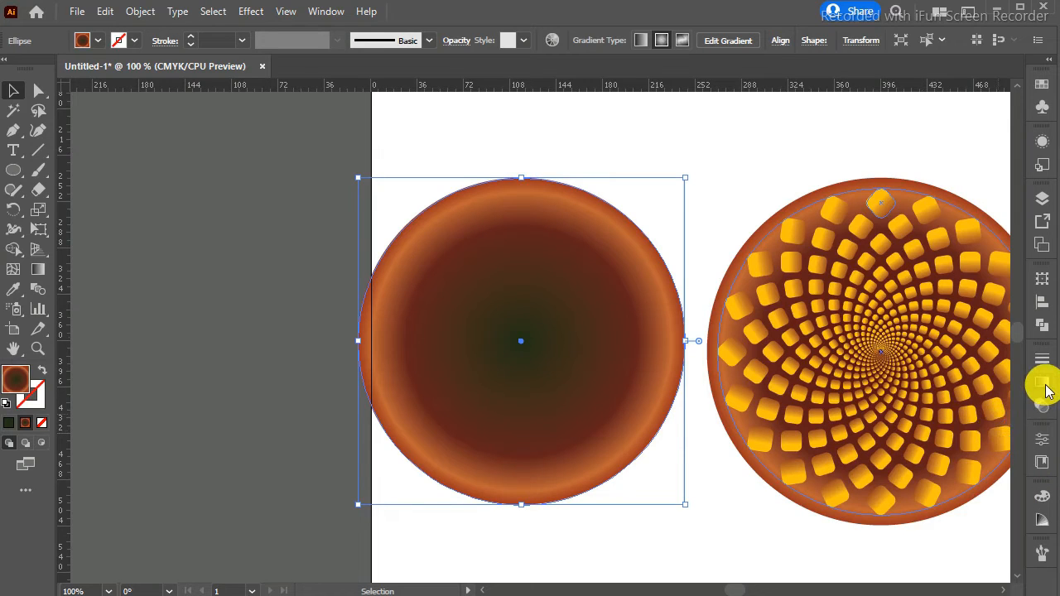
- Replace the gradient's other stops with dark green copies, one at the outer end and one near the middle at about 55%
click(1047, 391)
alt+drag(847, 507, 994, 547)
drag(977, 508, 997, 509)
drag(919, 508, 925, 508)
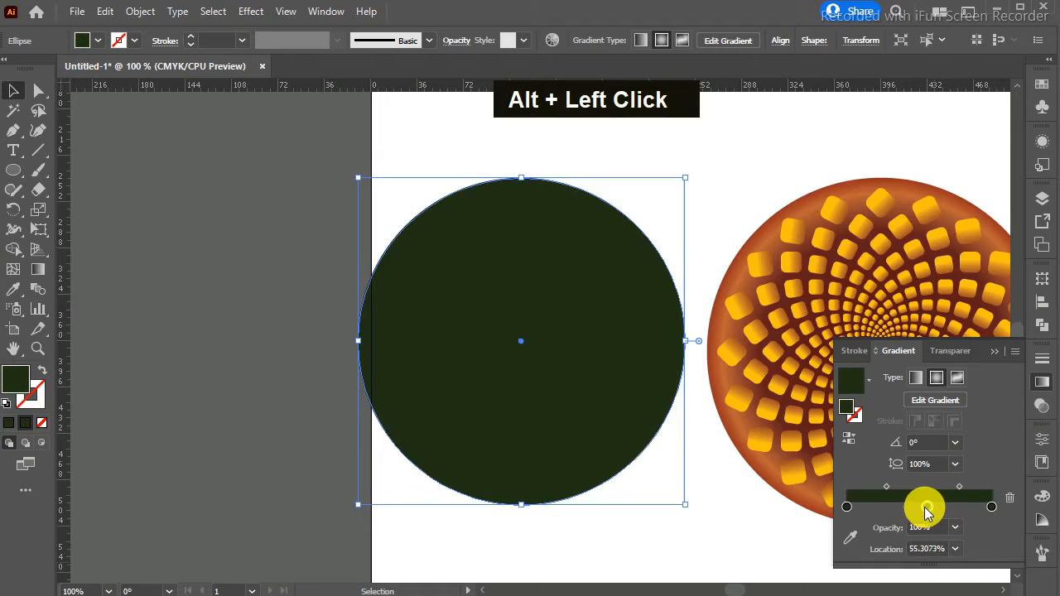
- Recolour the middle gradient stop to a slightly lighter green with 63% cyan and 23% magenta
double_click(925, 507)
click(1041, 498)
click(1041, 498)
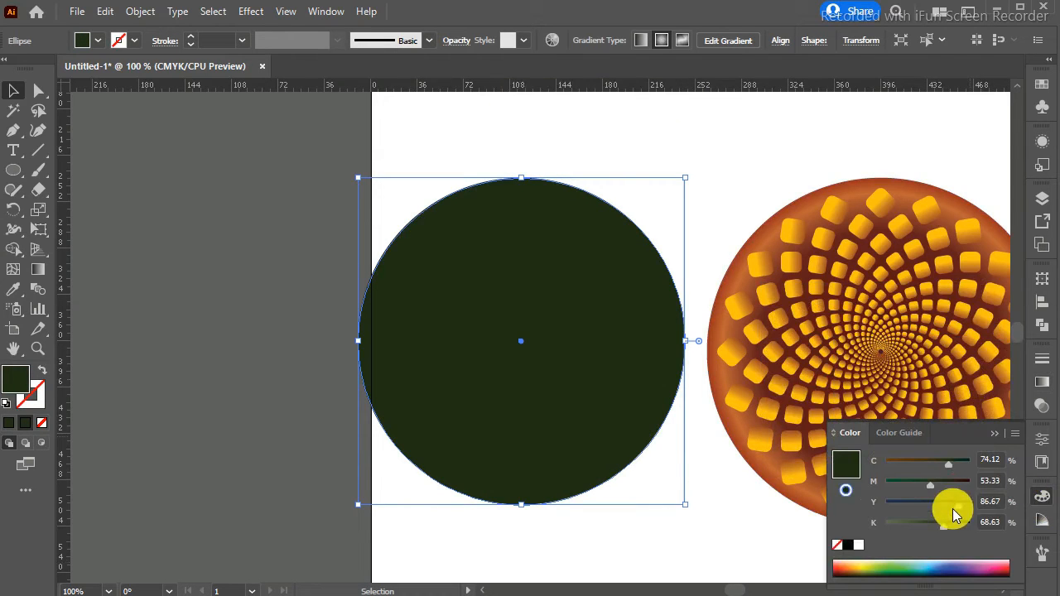
drag(948, 528, 970, 524)
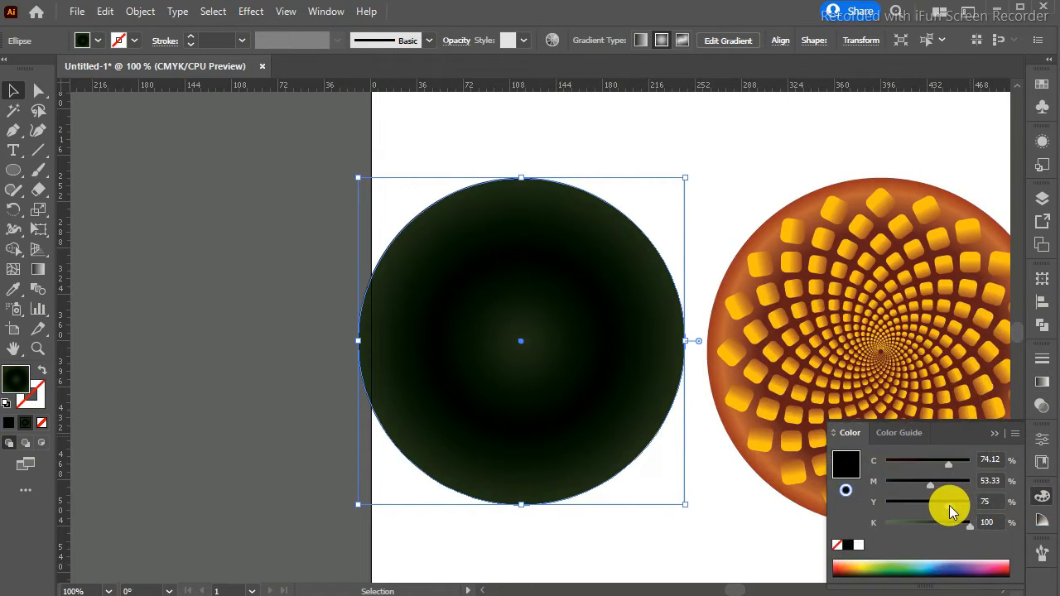
mouse_move(932, 486)
mouse_down()
mouse_move(950, 487)
mouse_move(952, 466)
mouse_move(942, 469)
mouse_up()
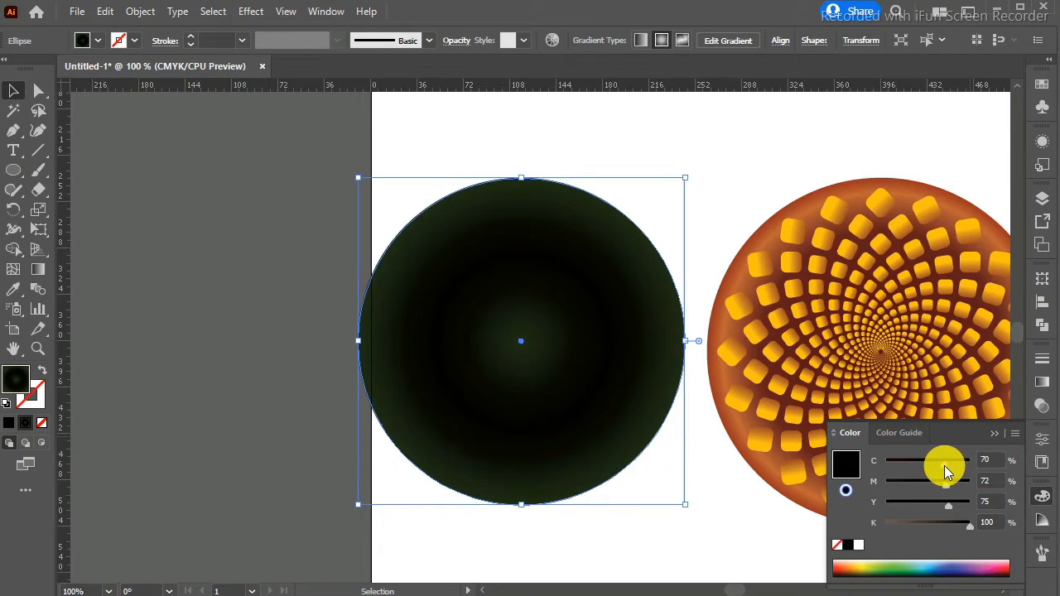
drag(952, 471, 936, 469)
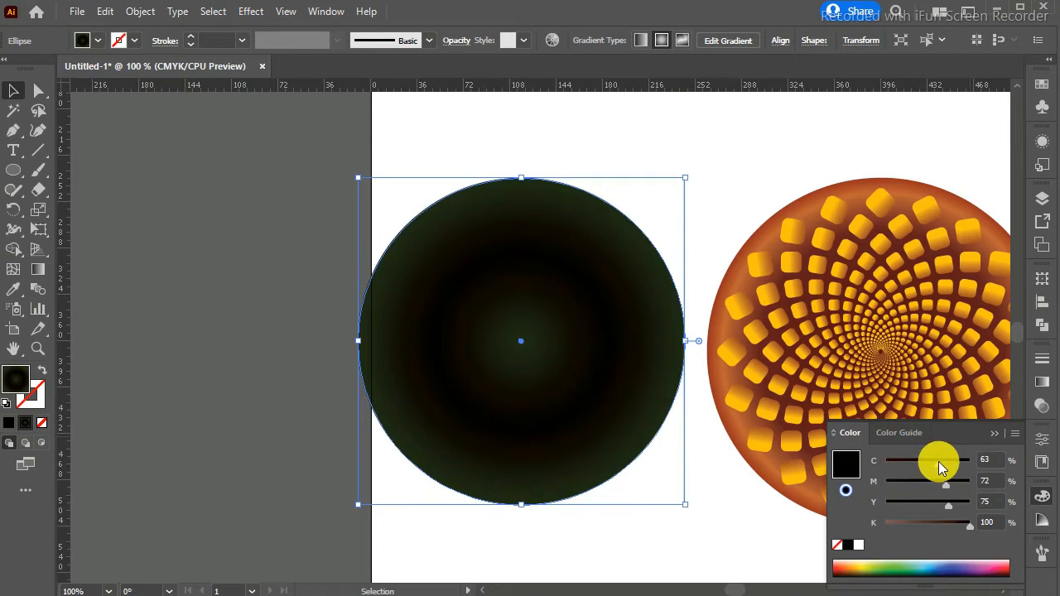
drag(930, 482, 905, 486)
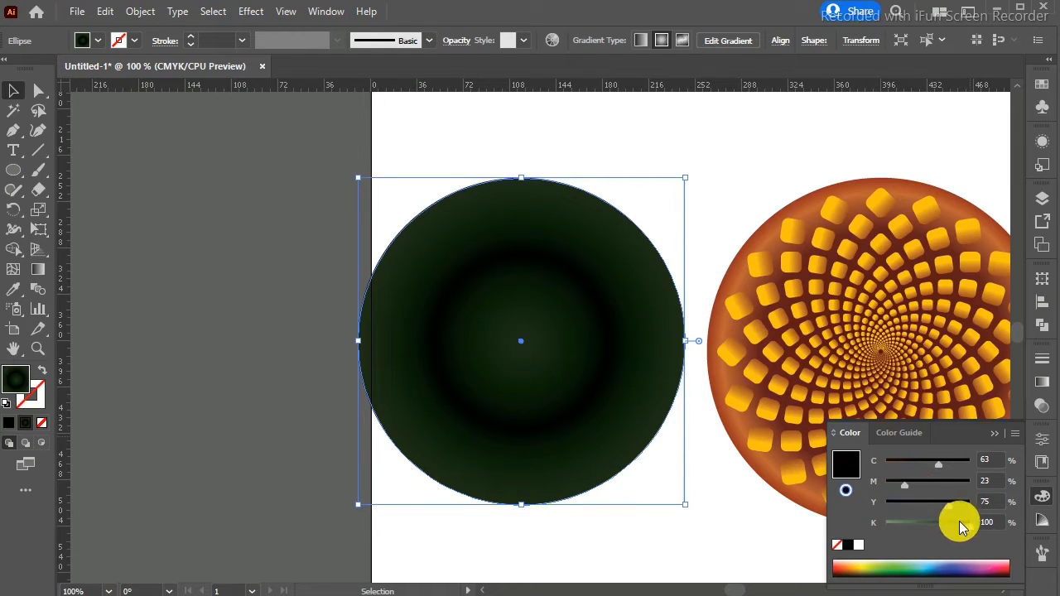
drag(969, 526, 930, 525)
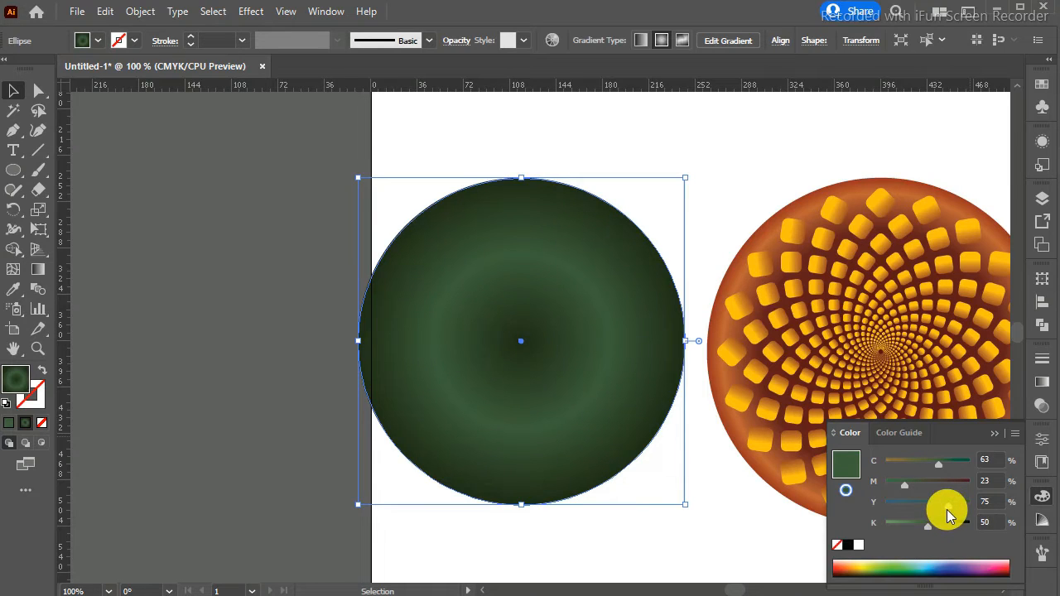
drag(929, 526, 946, 527)
click(995, 433)
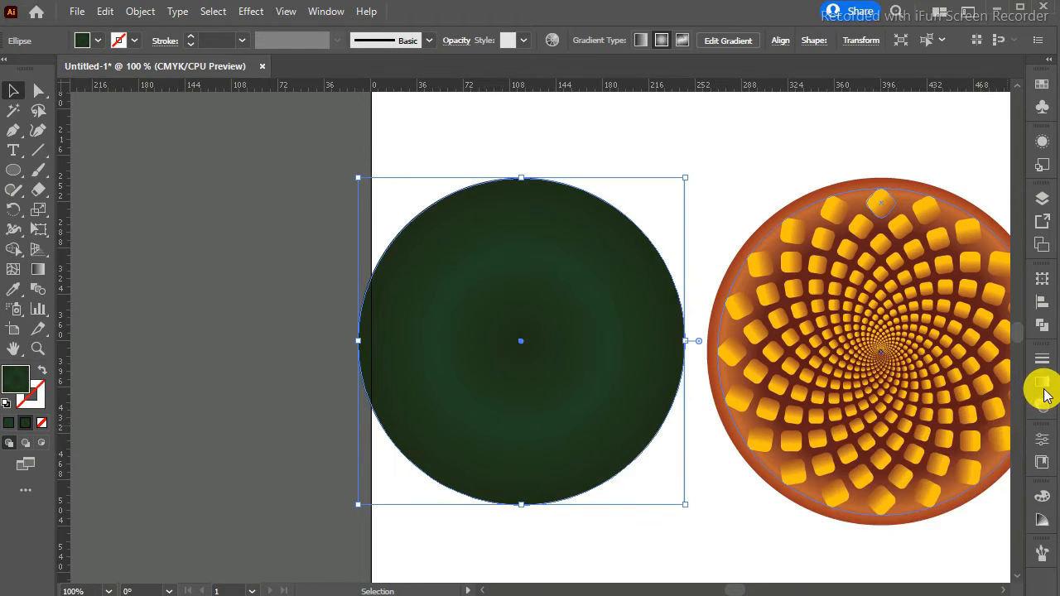
- Set the outer gradient stop's opacity to 0% so the green circle fades out at its edge
click(1042, 383)
click(991, 506)
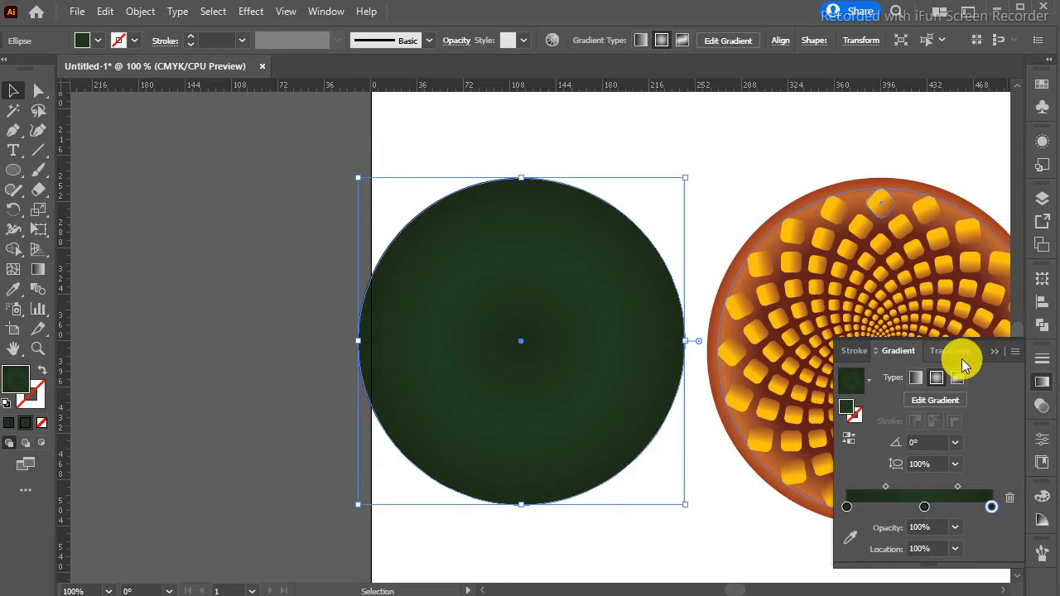
click(955, 462)
click(956, 464)
click(955, 443)
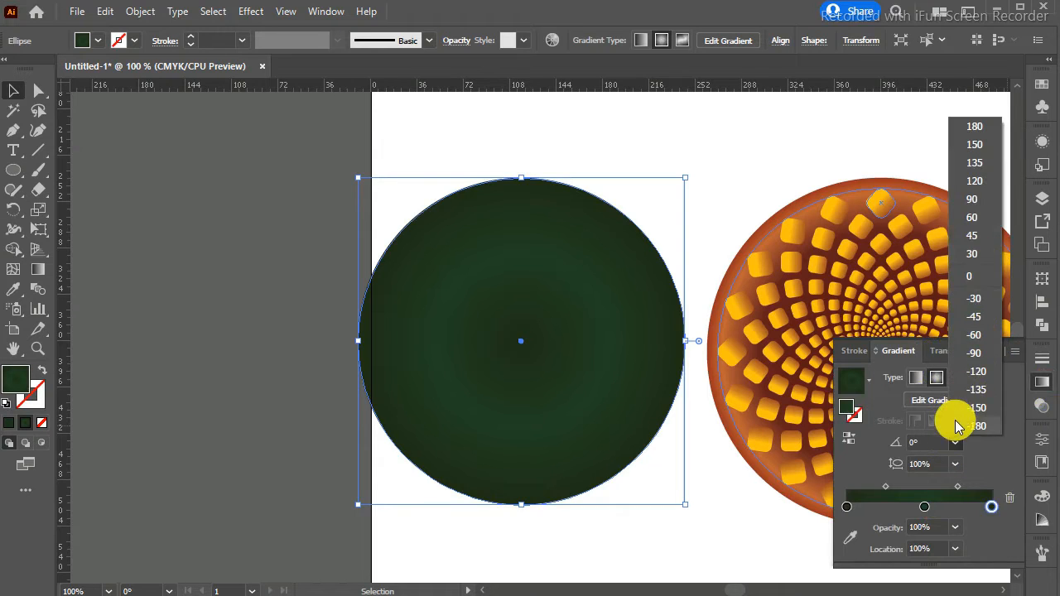
click(956, 439)
click(955, 527)
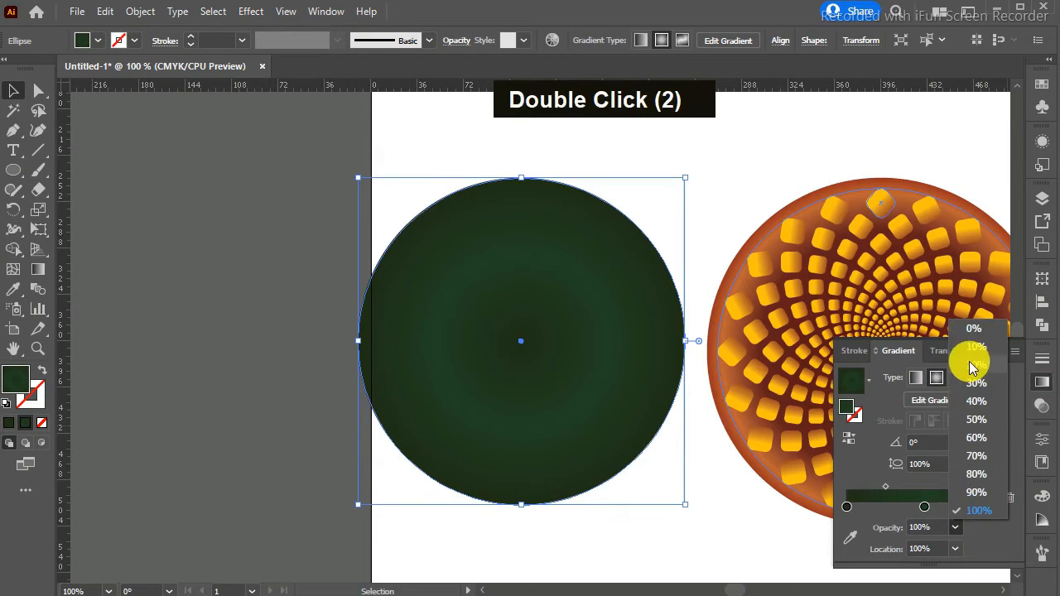
click(975, 332)
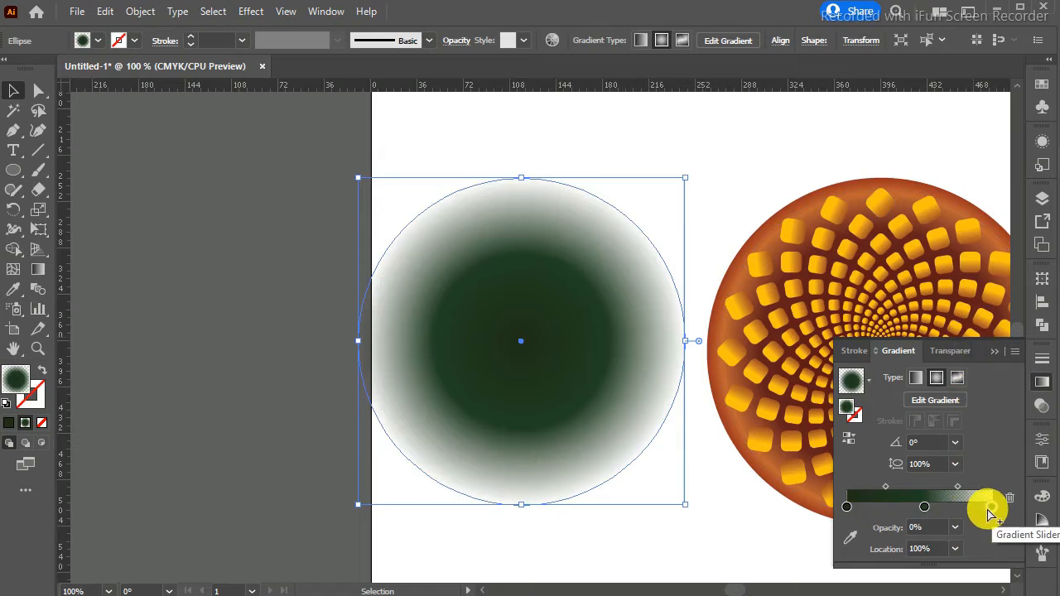
- Try 50% and 80% opacity on the middle gradient stop, and settle on 90%
click(926, 507)
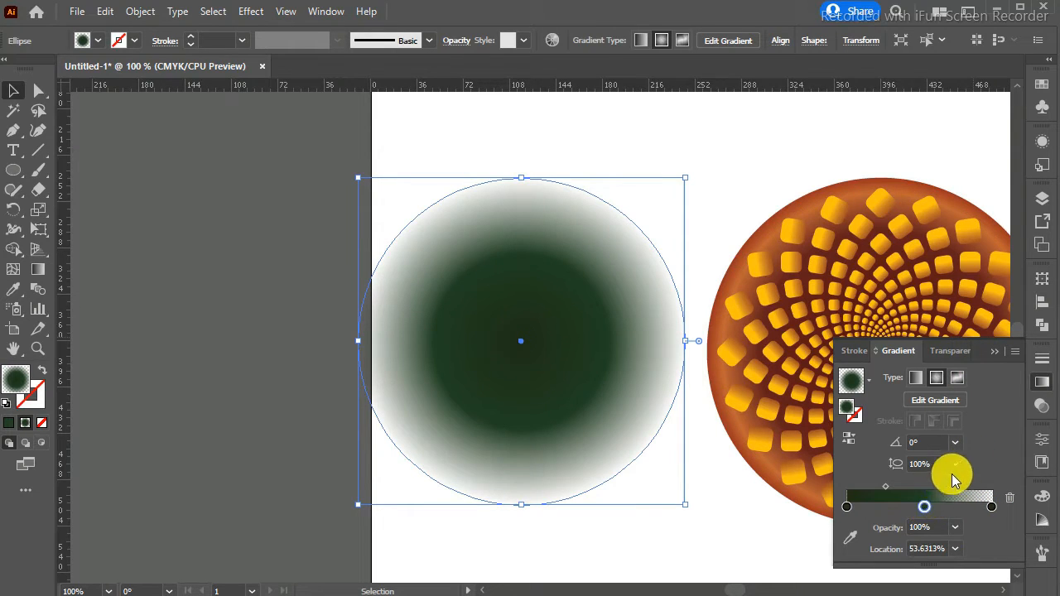
click(955, 527)
click(977, 419)
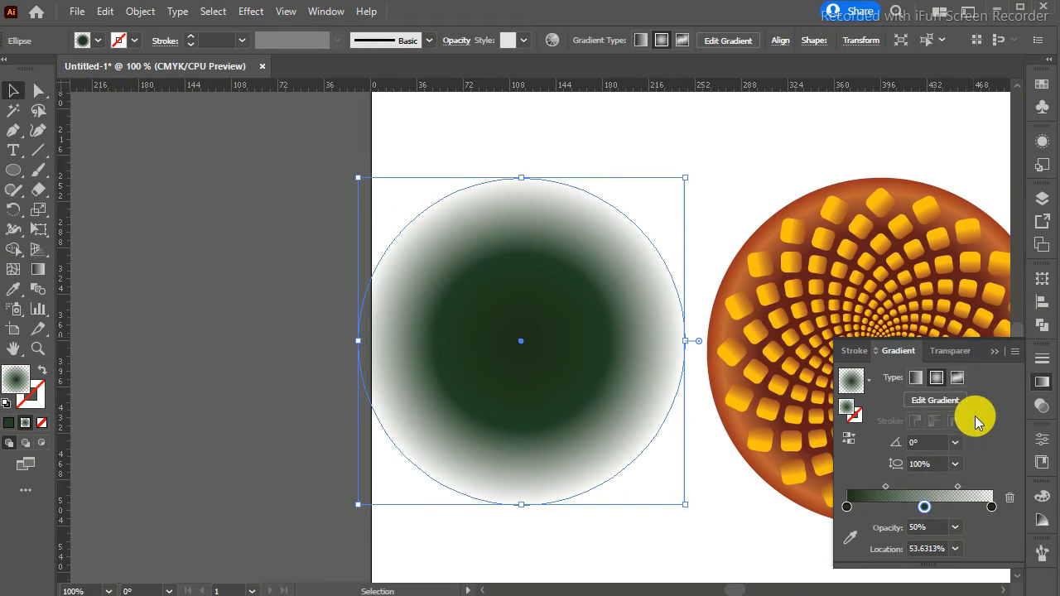
click(955, 528)
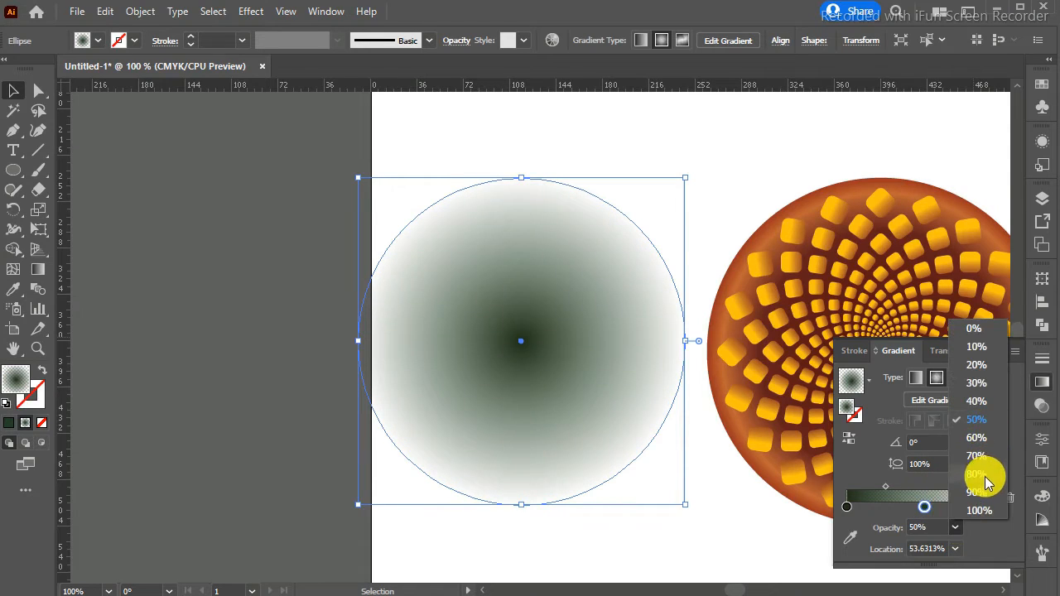
click(982, 477)
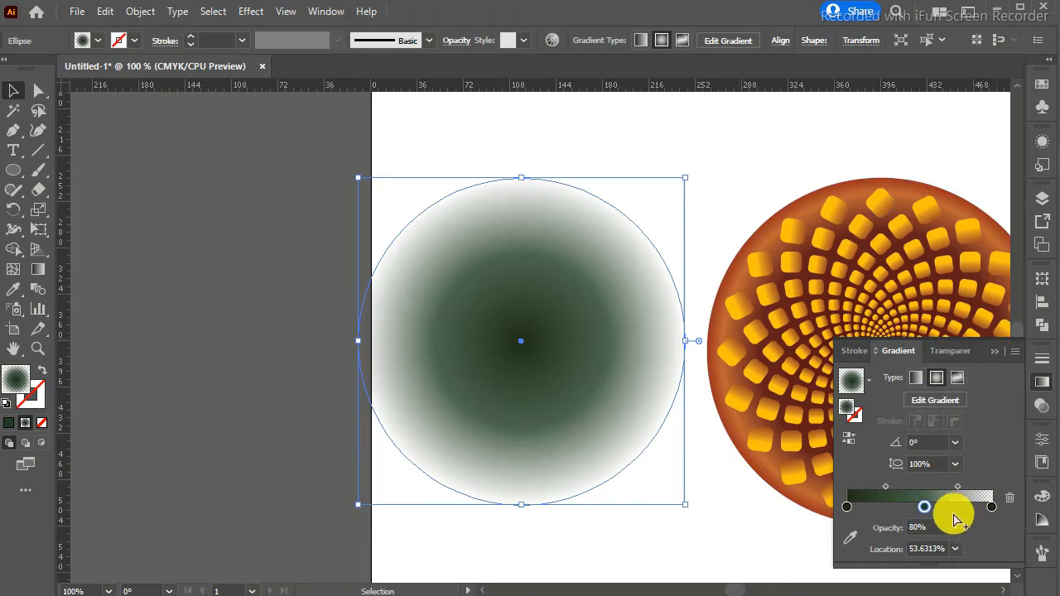
click(955, 530)
click(979, 493)
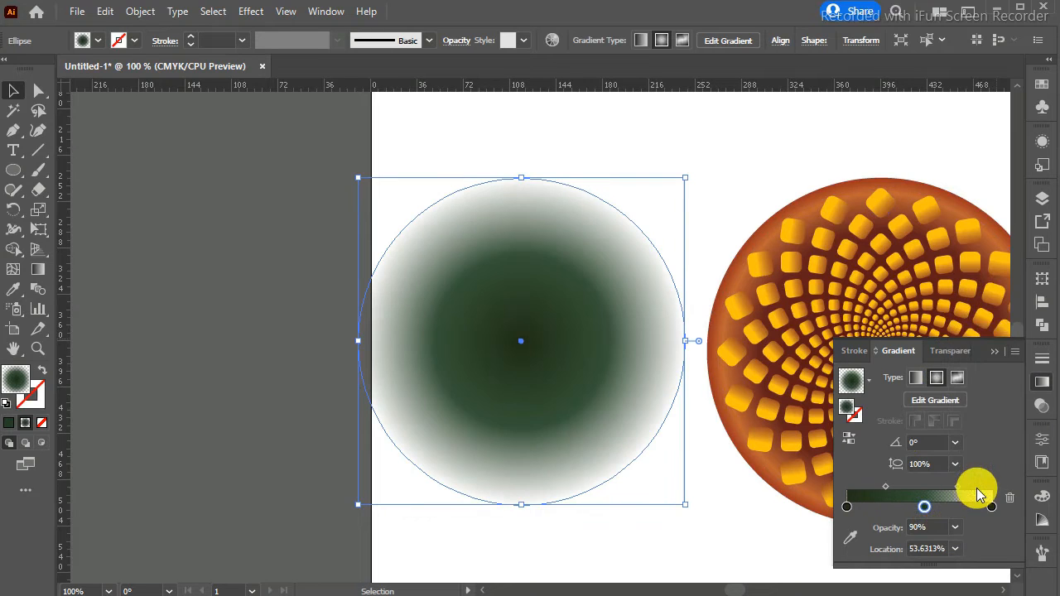
- Set the green gradient circle's blending mode to Multiply
click(953, 351)
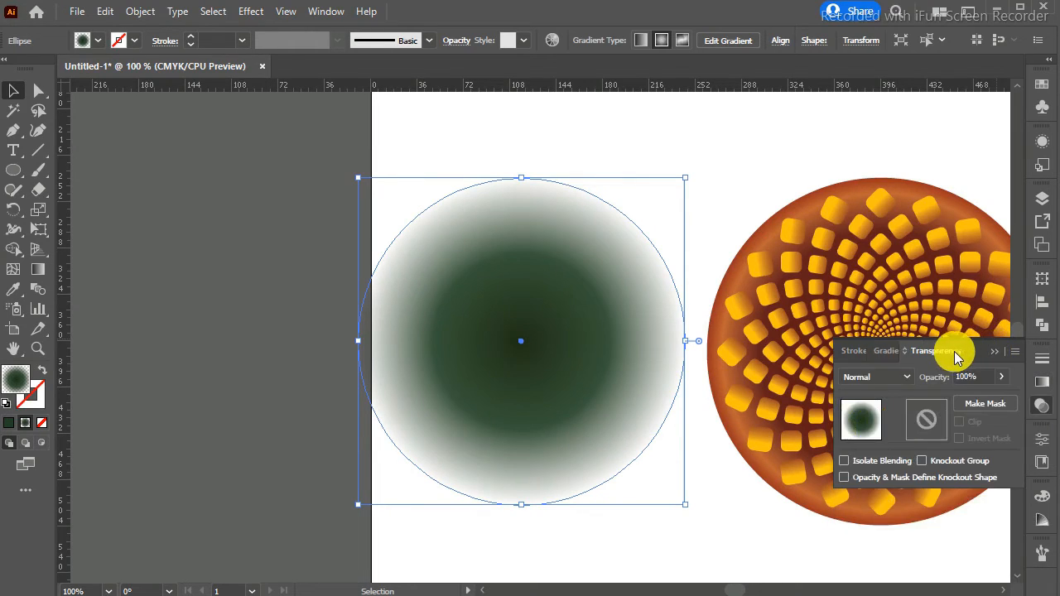
click(876, 377)
click(901, 112)
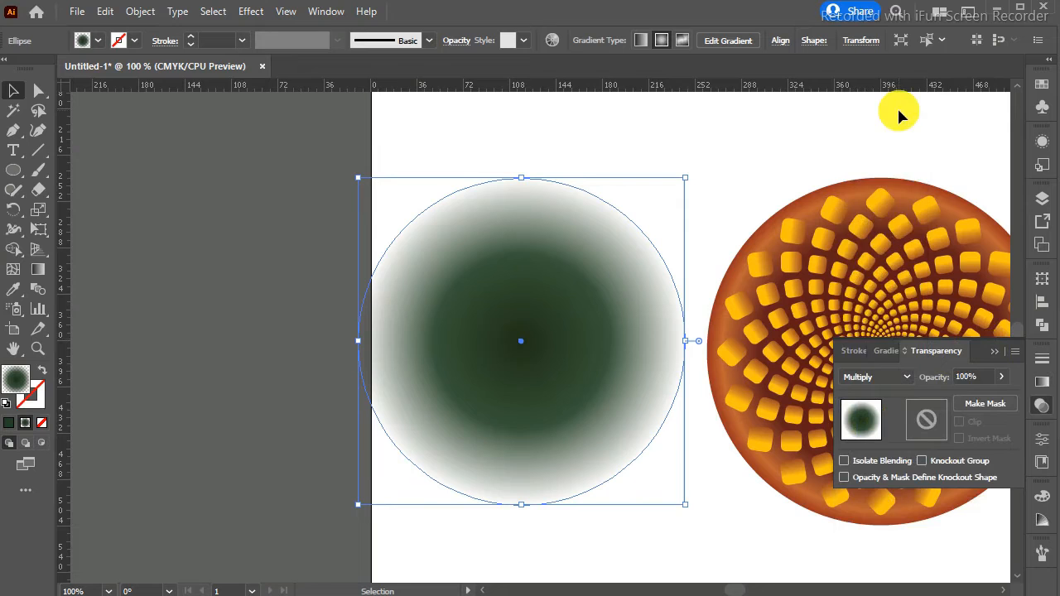
click(995, 352)
- Move the fading green circle onto the centre of the spiral ornament and bring it to the front
drag(540, 300, 903, 313)
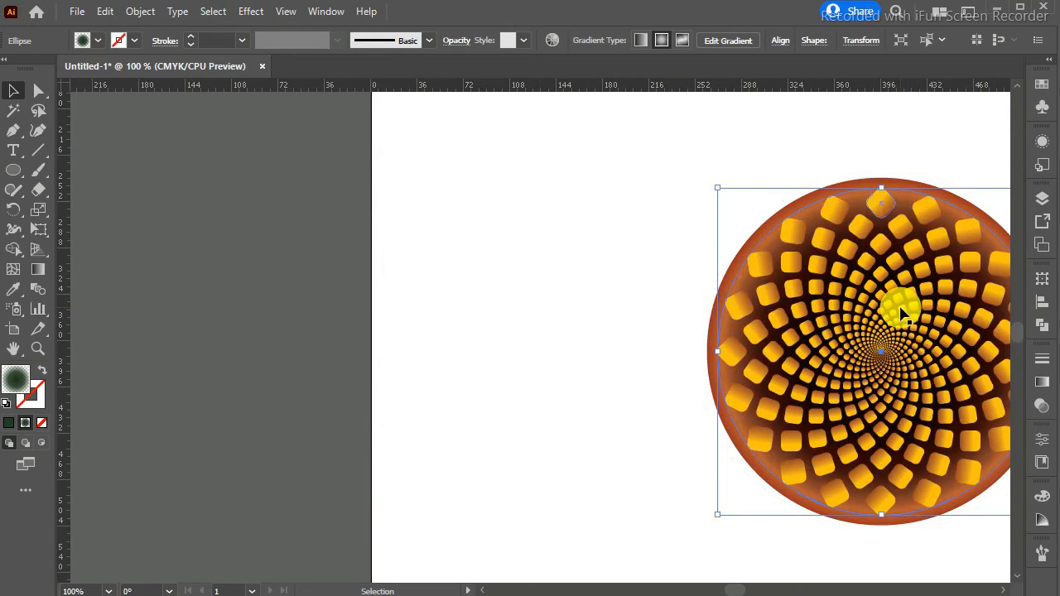
drag(734, 590, 746, 590)
right_click(403, 290)
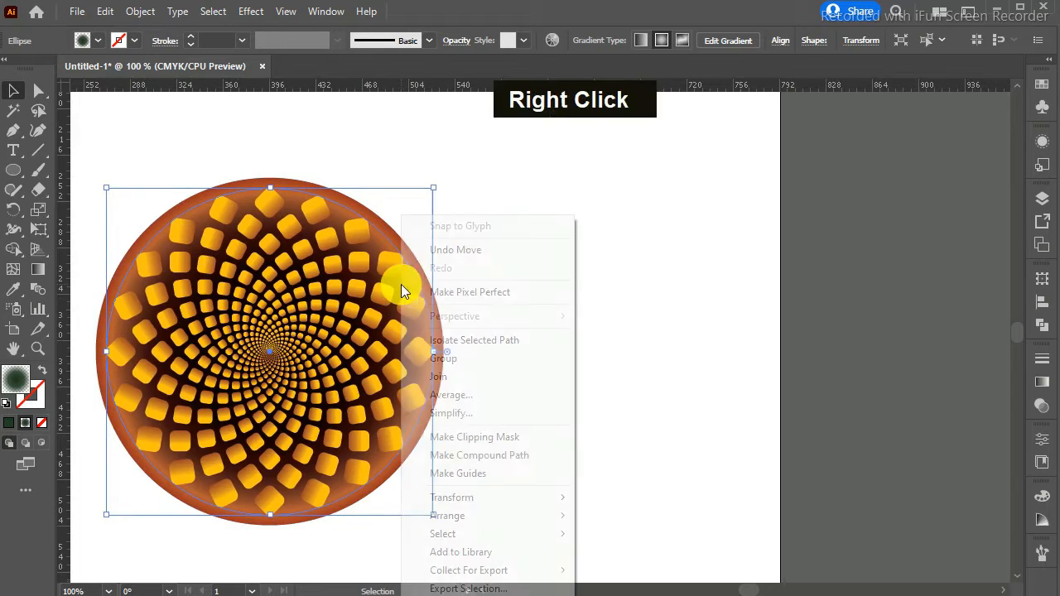
mouse_move(514, 515)
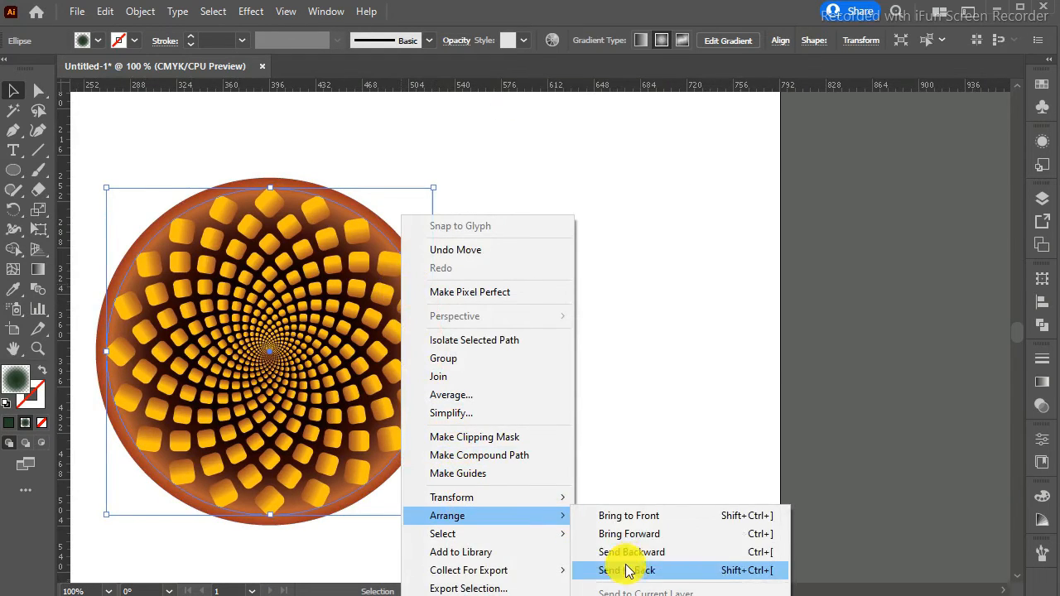
click(632, 515)
click(634, 511)
click(294, 323)
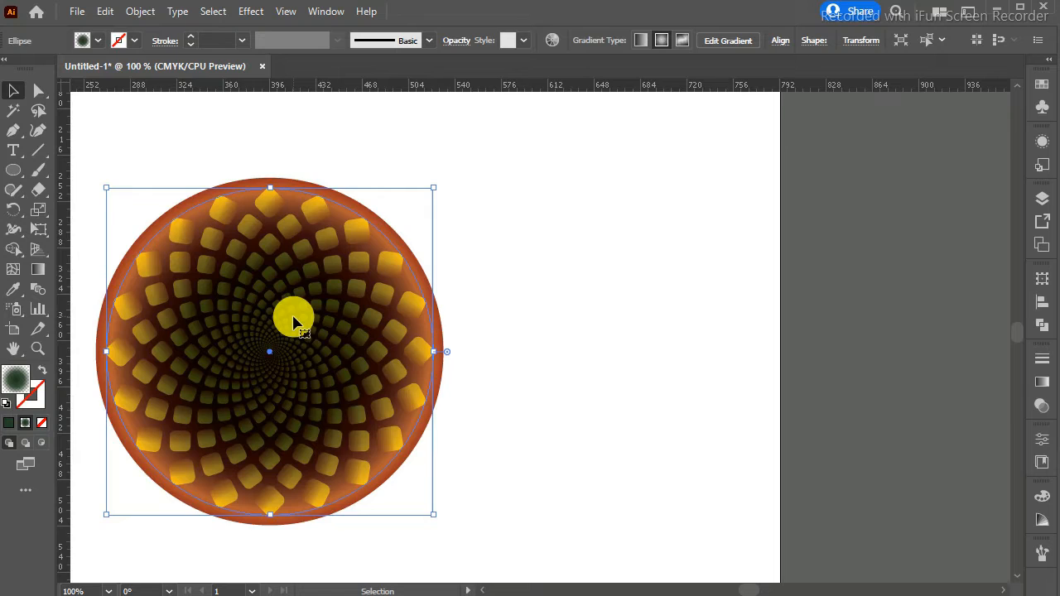
- Deselect the artwork and draw a narrow upright ellipse about 10 pt wide and 35 pt tall above the ornament
key(ctrl+minus)
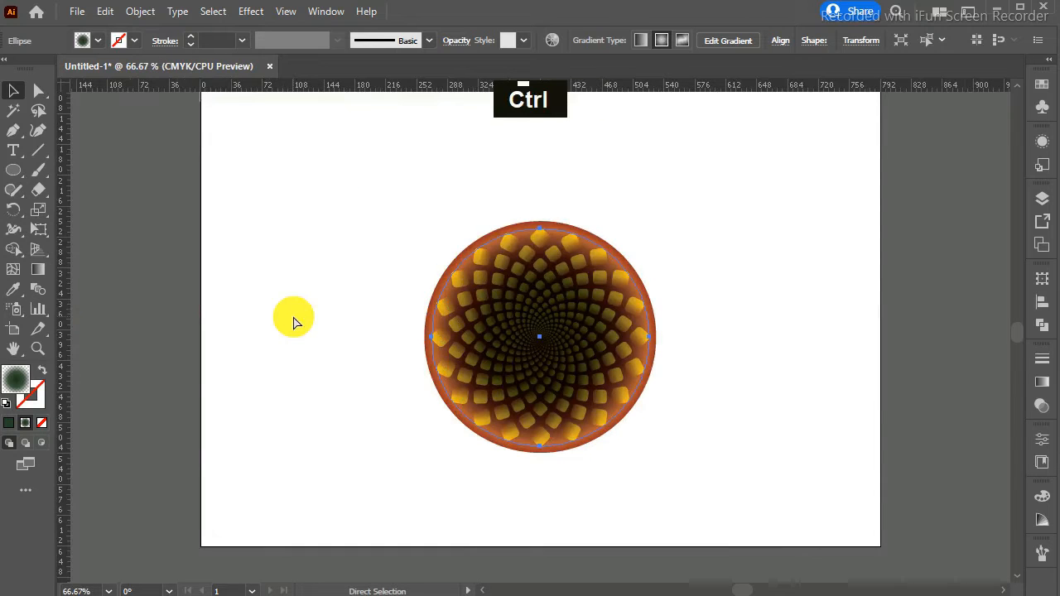
key(ctrl+equal)
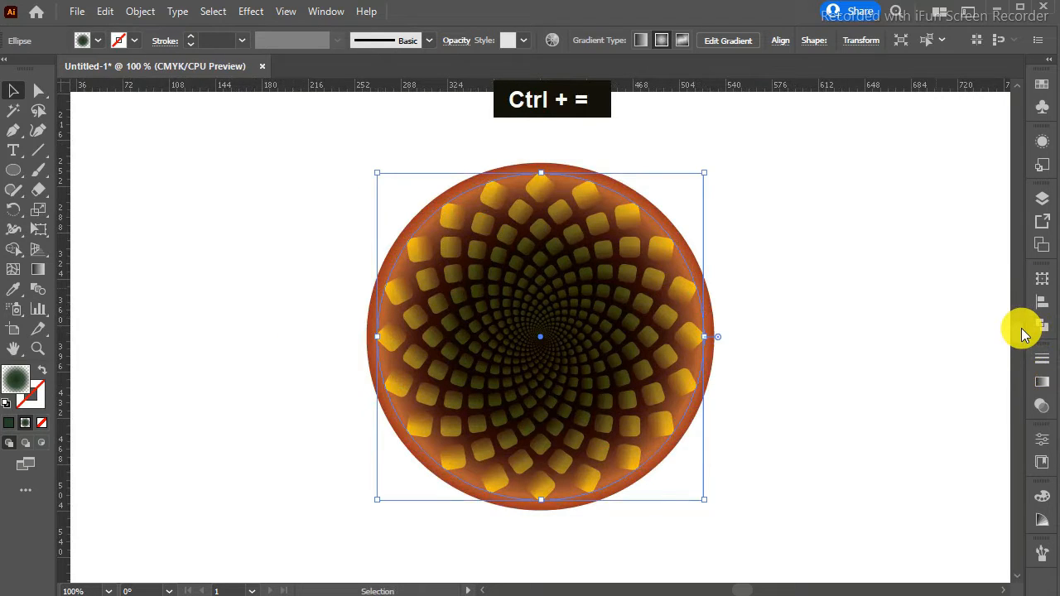
scroll(1021, 330, up, 3)
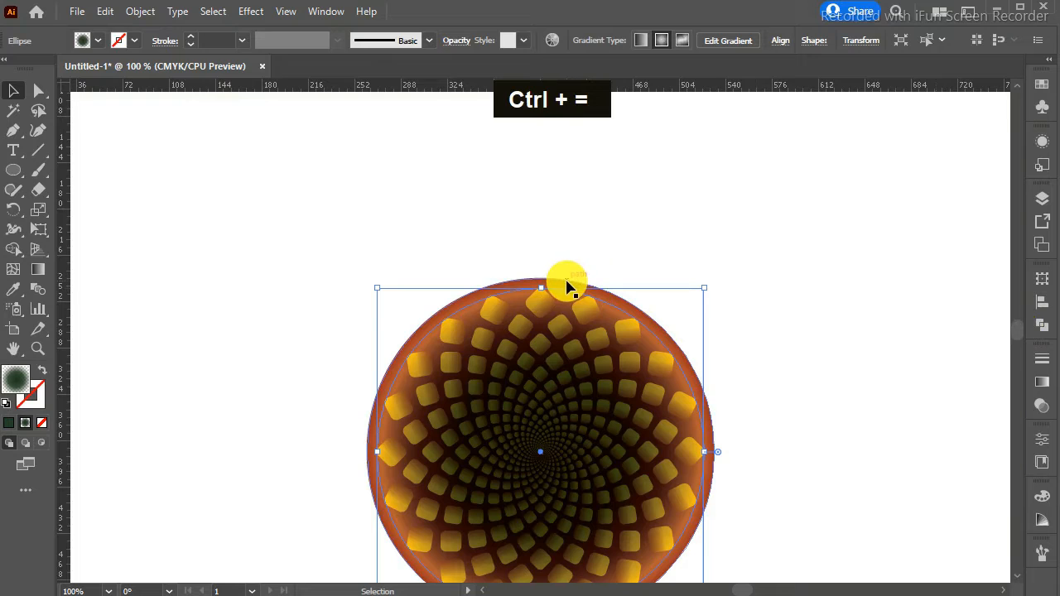
click(616, 196)
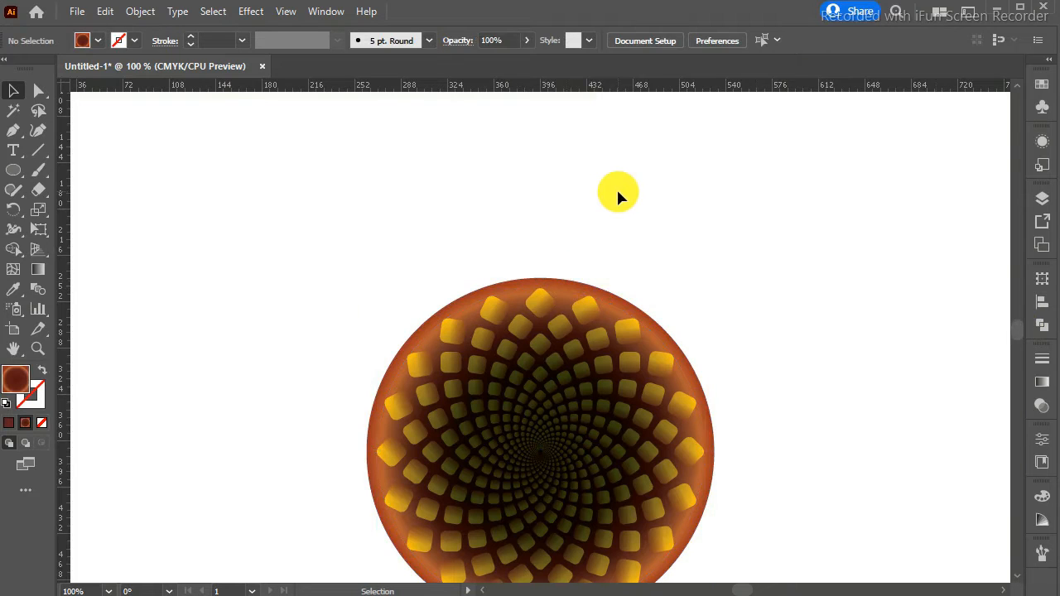
click(13, 172)
drag(518, 198, 530, 240)
key(ctrl+equal)
key(ctrl+equal)
key(ctrl+equal)
key(ctrl+equal)
key(ctrl+equal)
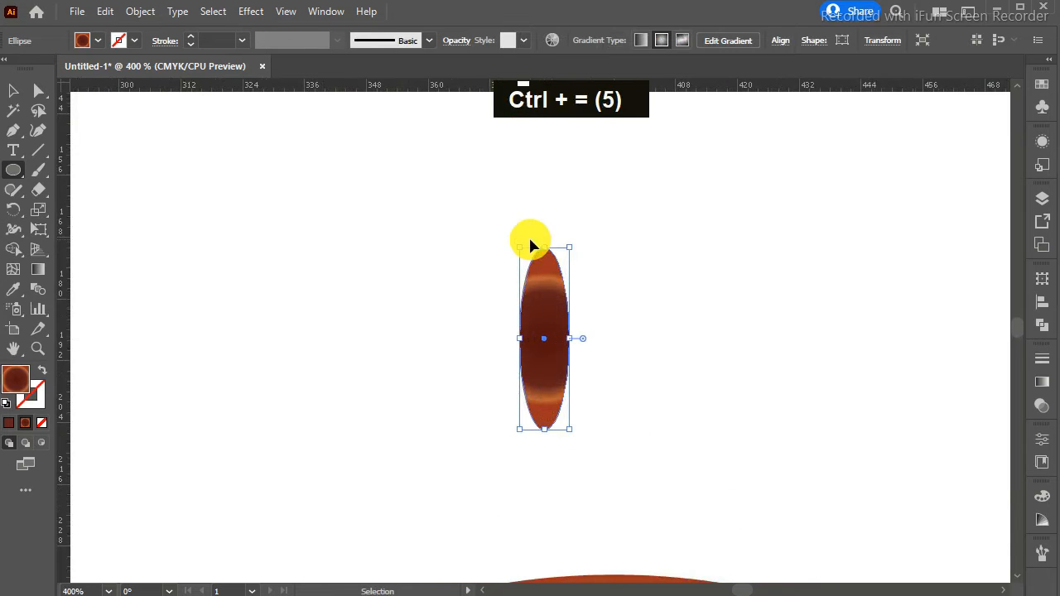
- Remove the two intermediate stops from the narrow ellipse's radial gradient, keeping only the dark brown and orange-red end stops
click(1042, 382)
drag(950, 506, 970, 563)
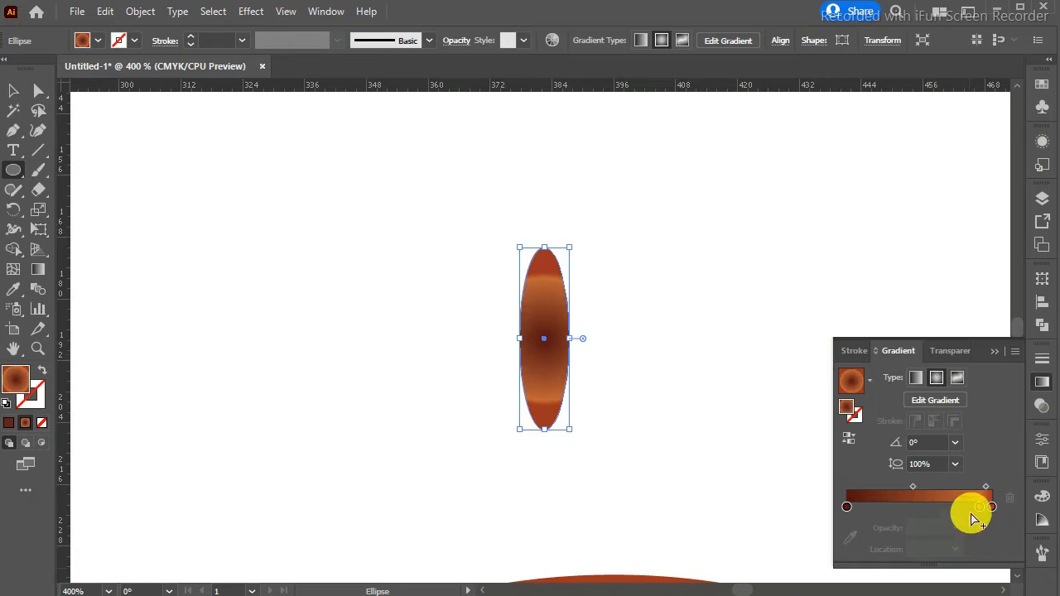
drag(978, 505, 893, 580)
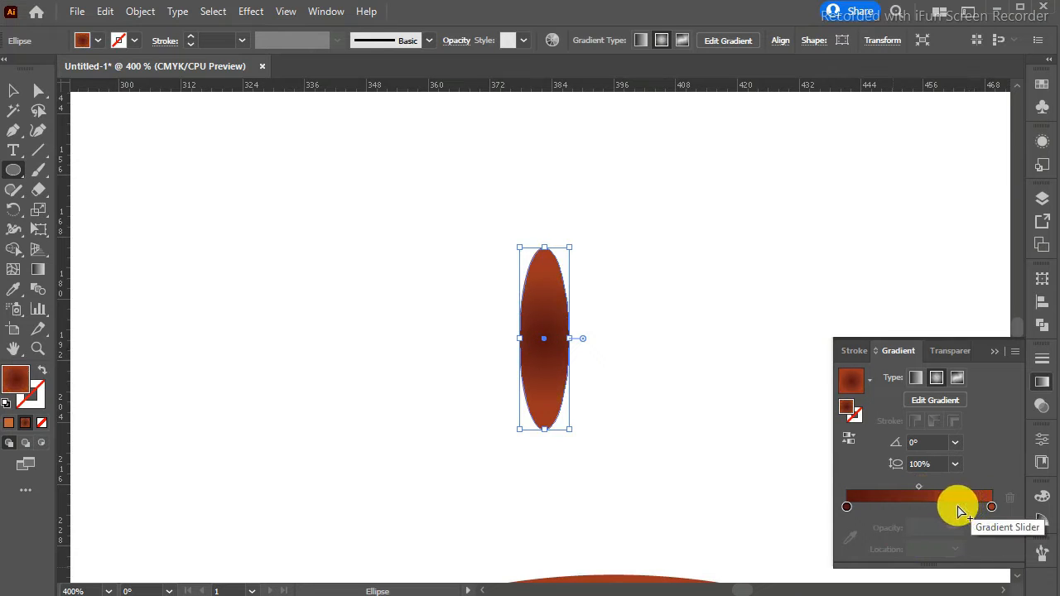
- Try a linear gradient on the narrow ellipse, running vertically from dark brown at its top to orange-red at its bottom
click(915, 487)
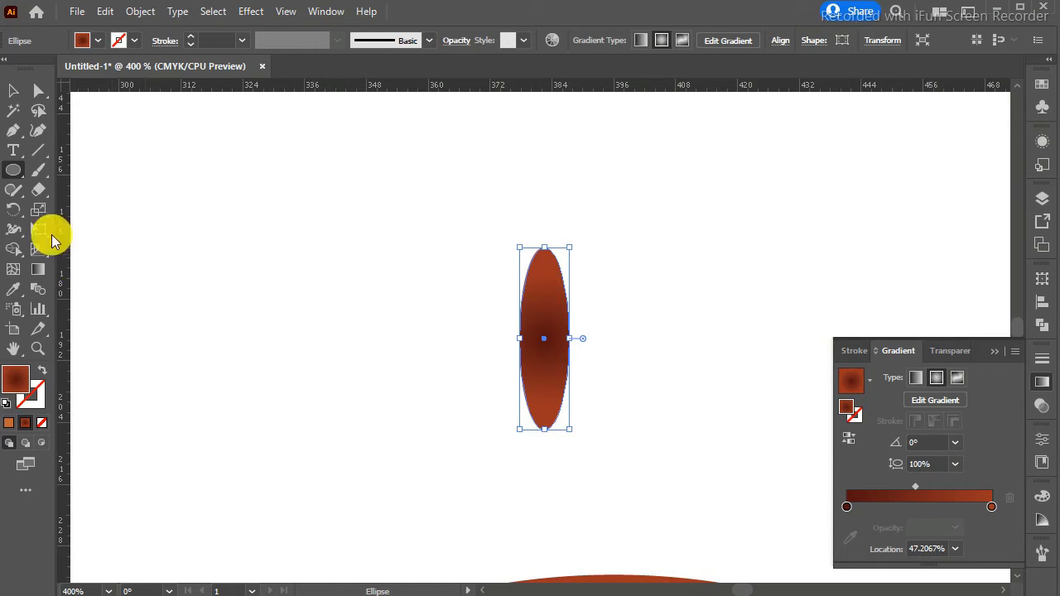
click(916, 378)
click(38, 270)
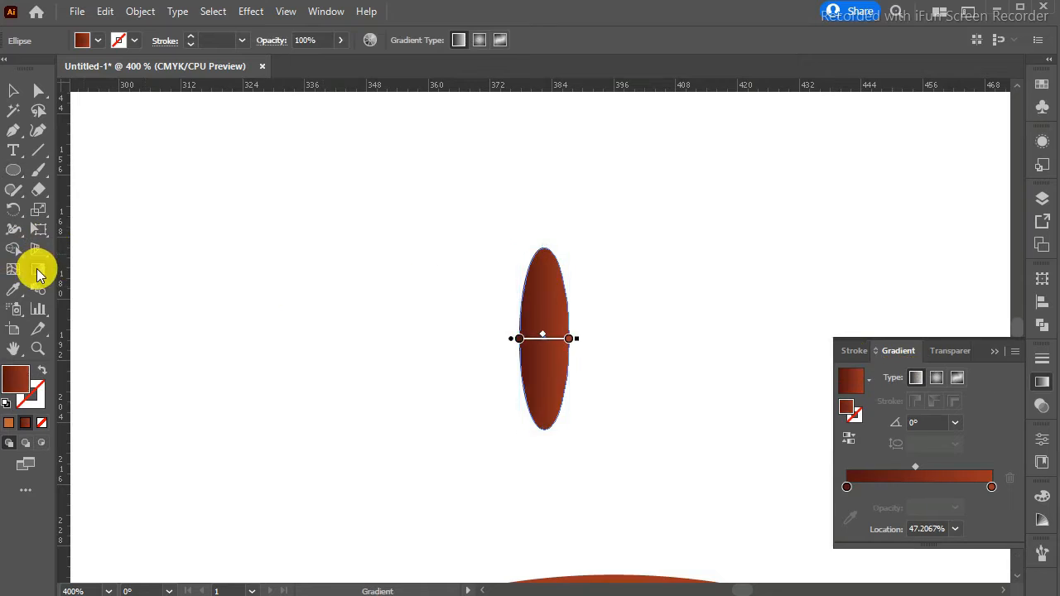
drag(540, 276, 540, 372)
click(553, 298)
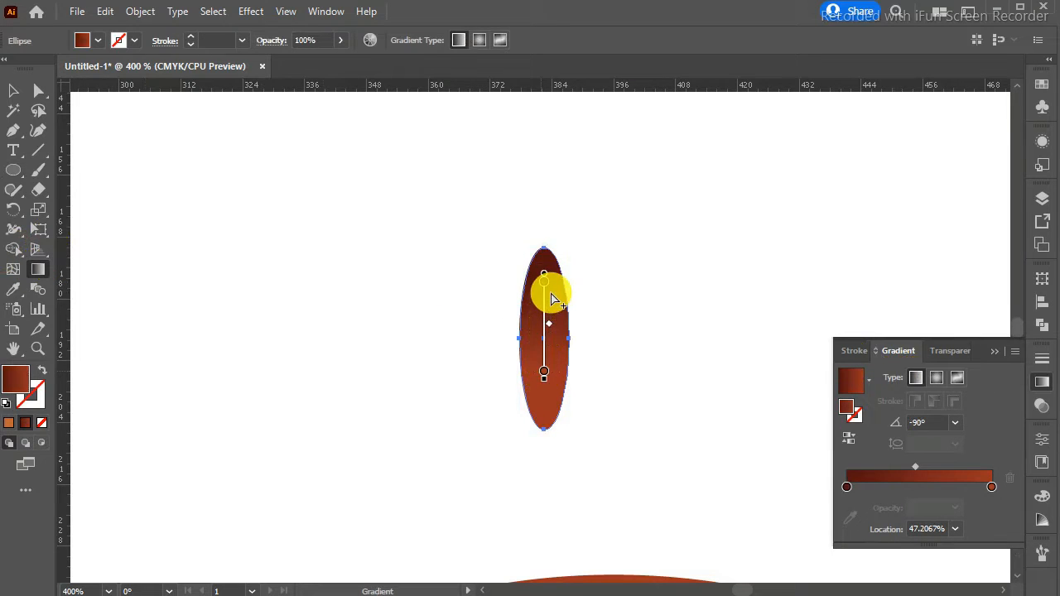
double_click(991, 487)
key(Escape)
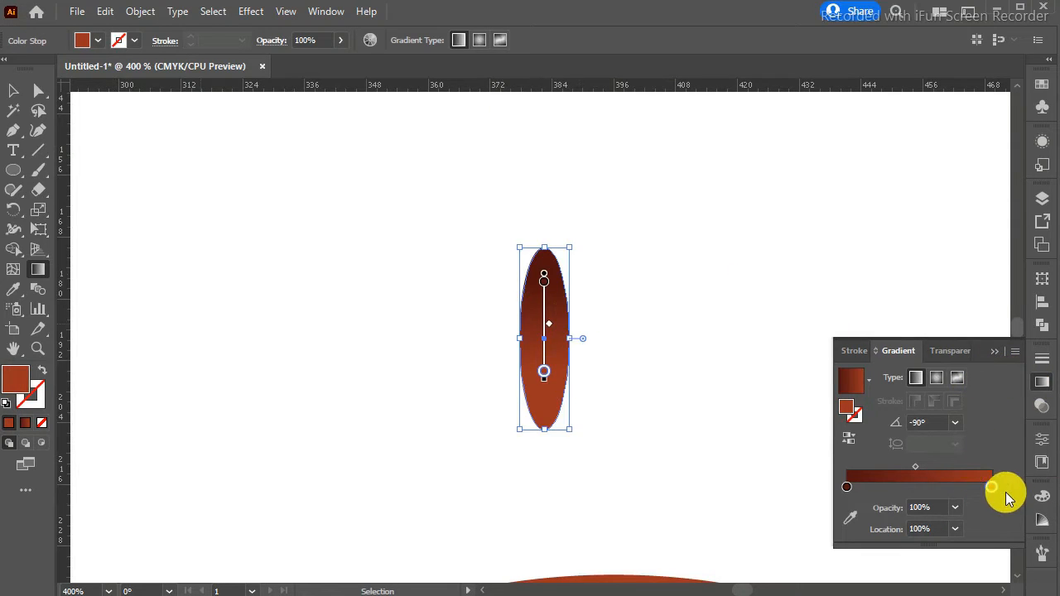
- Undo the ellipse's gradient edits until its light orange stop is restored, and make dark brown and light orange the only two stops
key(ctrl+z)
key(ctrl+z)
key(ctrl+z)
key(ctrl+z)
key(ctrl+z)
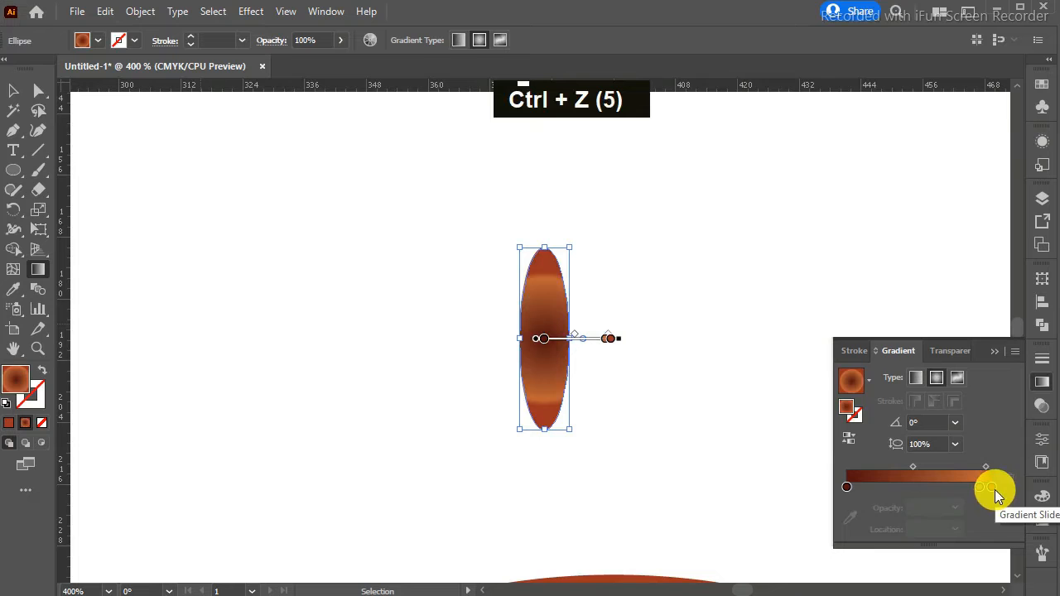
click(981, 487)
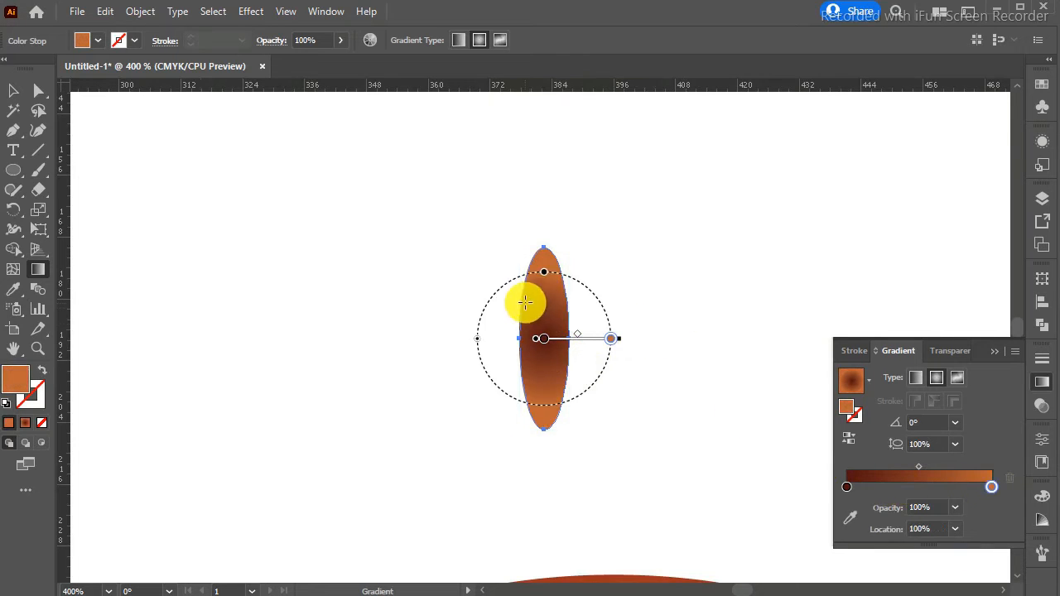
- Make the ellipse's gradient linear at -90°, running from dark brown at its top to light orange at its bottom
click(916, 378)
click(39, 268)
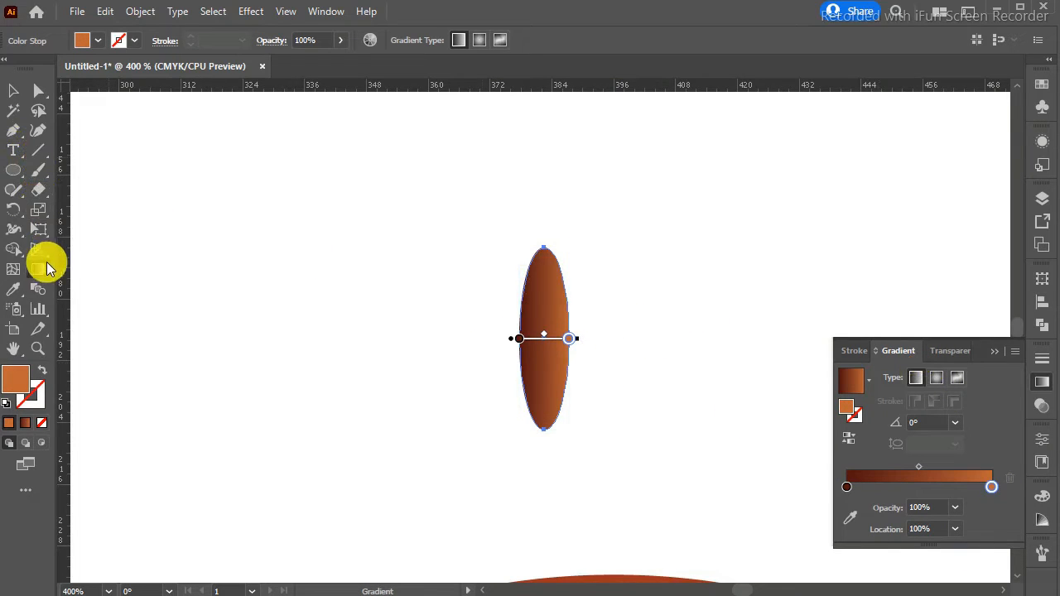
drag(543, 267, 543, 385)
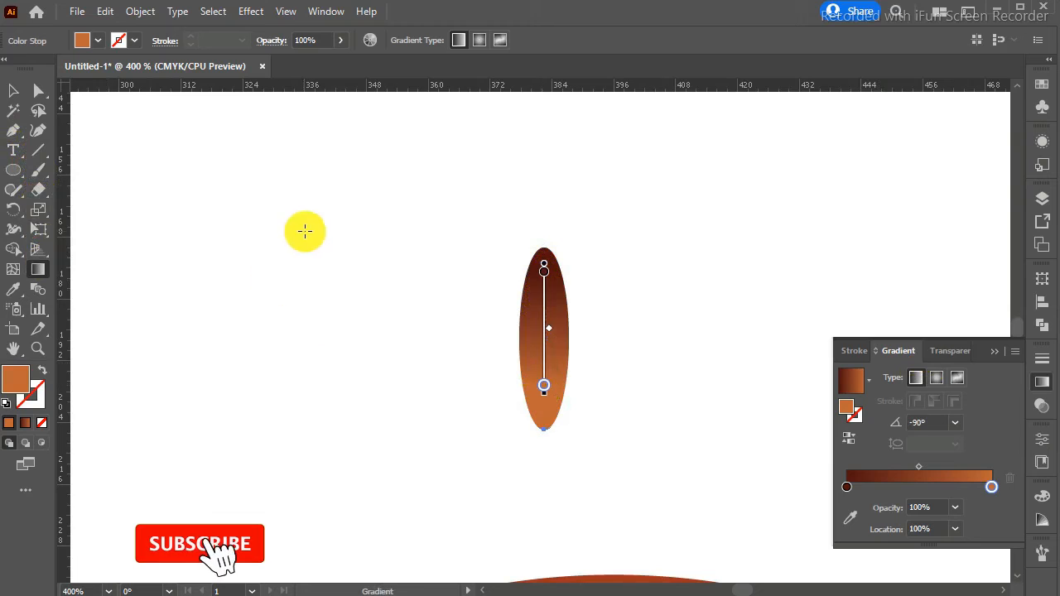
key(v)
click(14, 95)
- Draw a circle about 12 pt across over the ellipse's upper end and nudge it until their top edges align
click(13, 170)
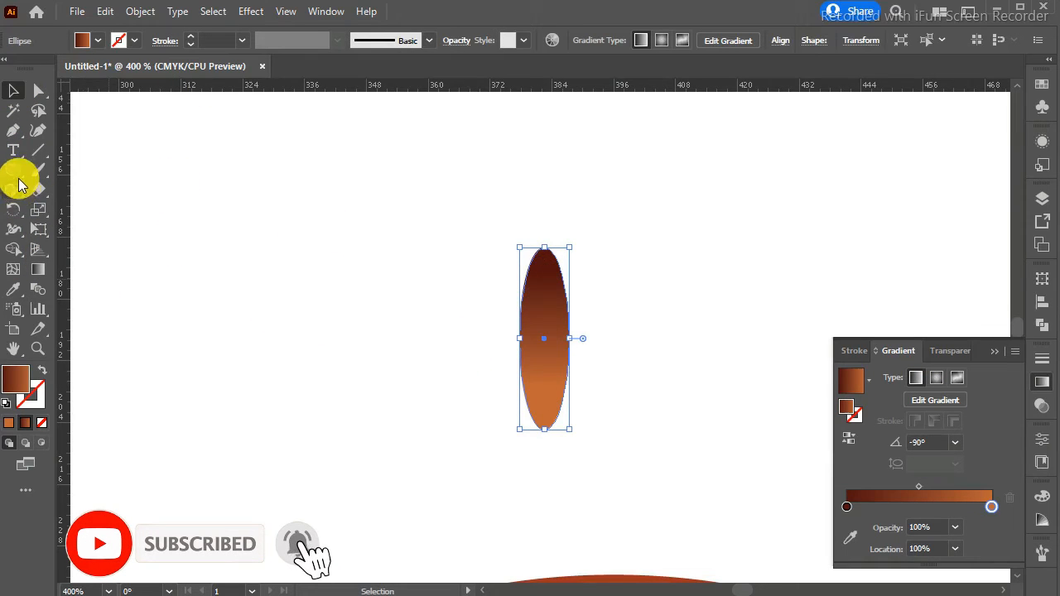
mouse_move(495, 276)
mouse_down()
mouse_move(520, 315)
mouse_move(572, 284)
mouse_move(581, 316)
mouse_up()
click(13, 90)
key(Up)
key(Up)
key(Down)
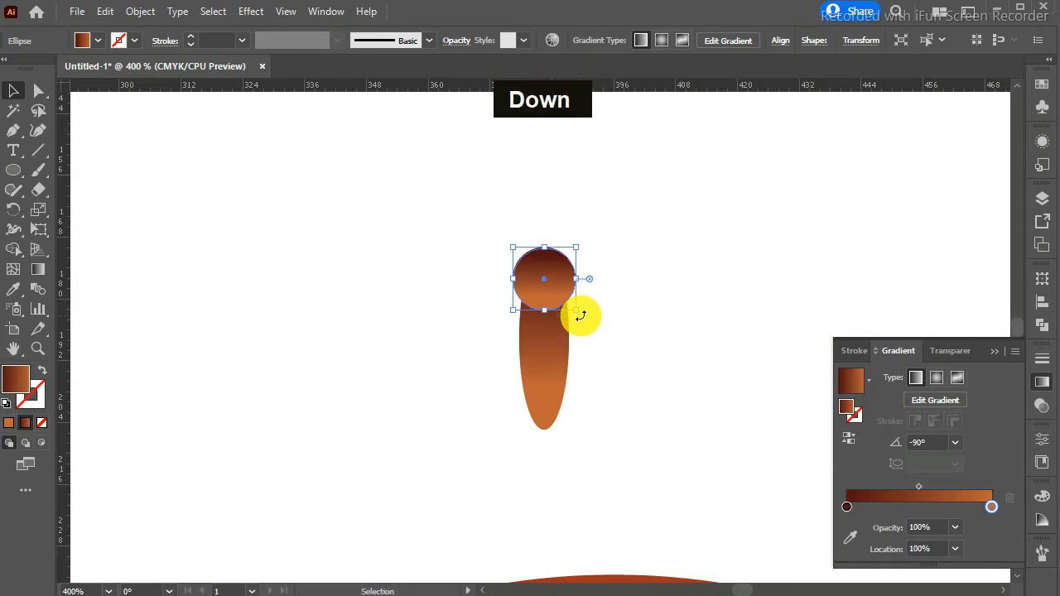
drag(559, 276, 560, 277)
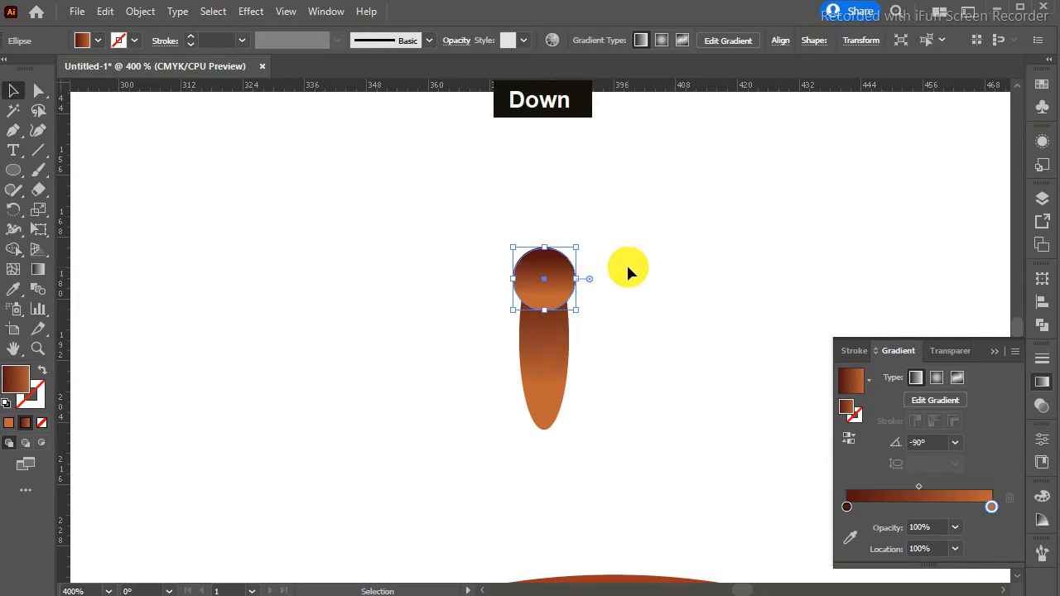
- Fill the small circle with the solid orange swatch C=0 M=80 Y=95
click(627, 267)
click(555, 284)
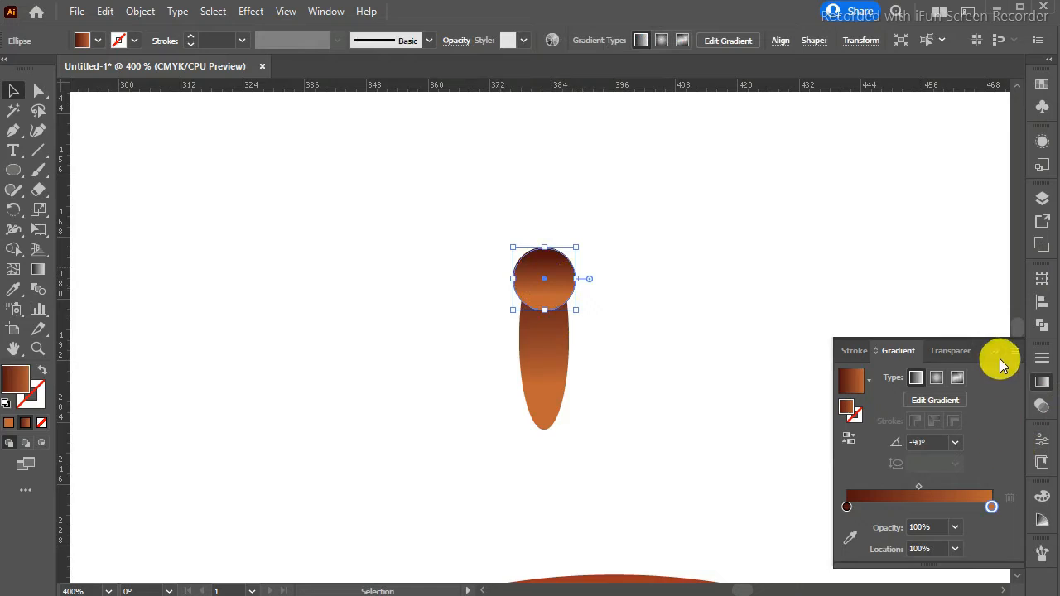
click(1042, 497)
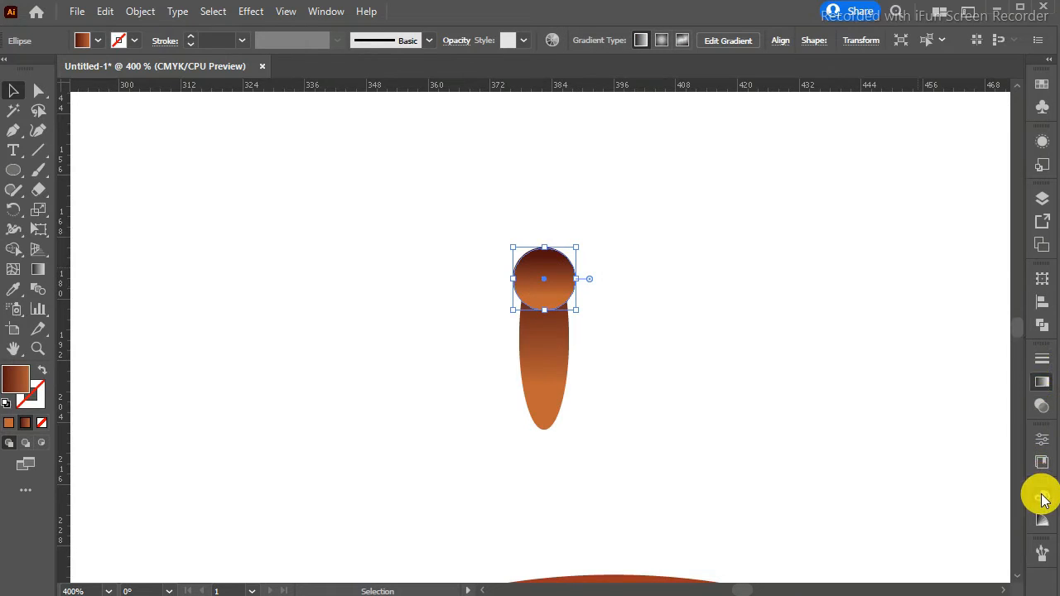
click(1042, 497)
click(1039, 496)
click(1042, 87)
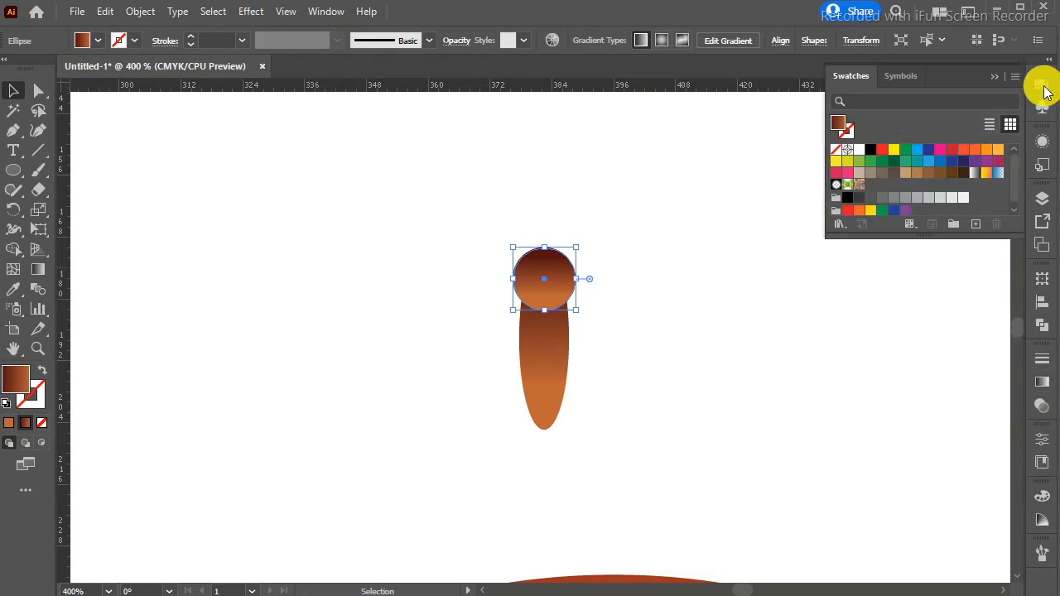
click(976, 152)
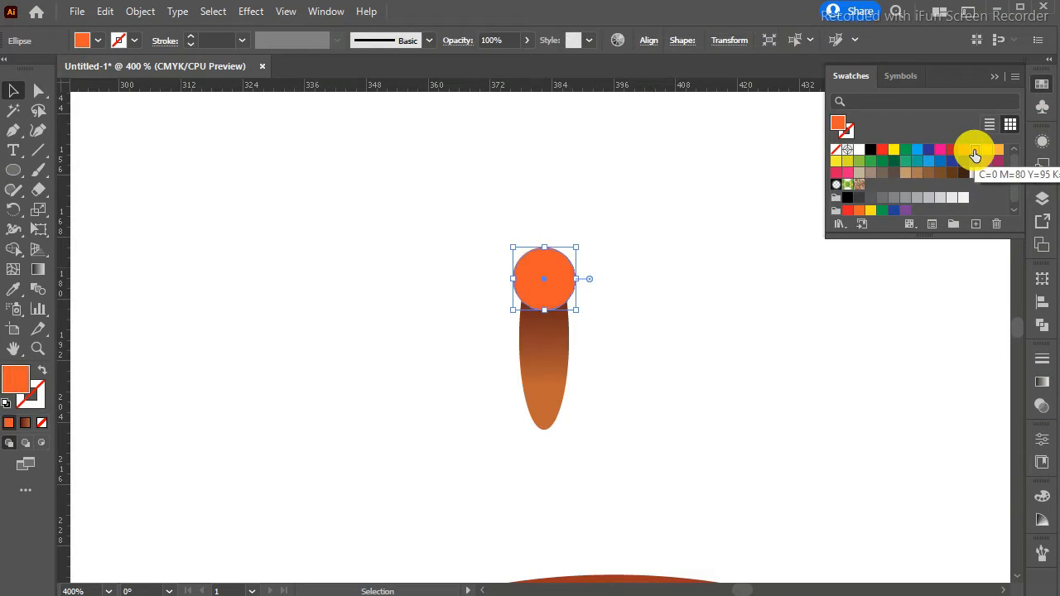
click(996, 76)
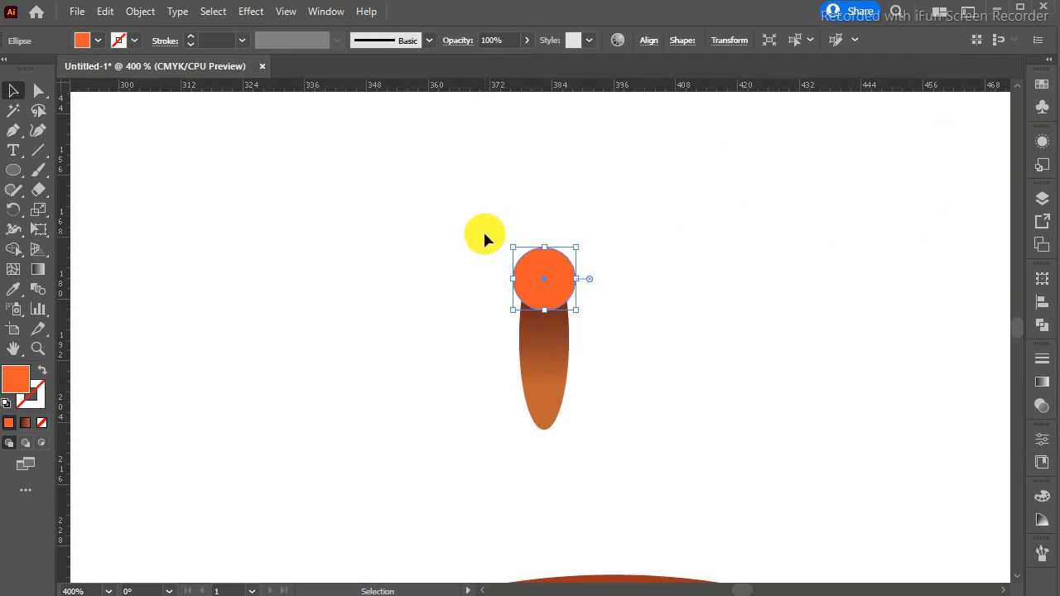
- Group the orange circle with the gradient ellipse below it
drag(484, 231, 601, 401)
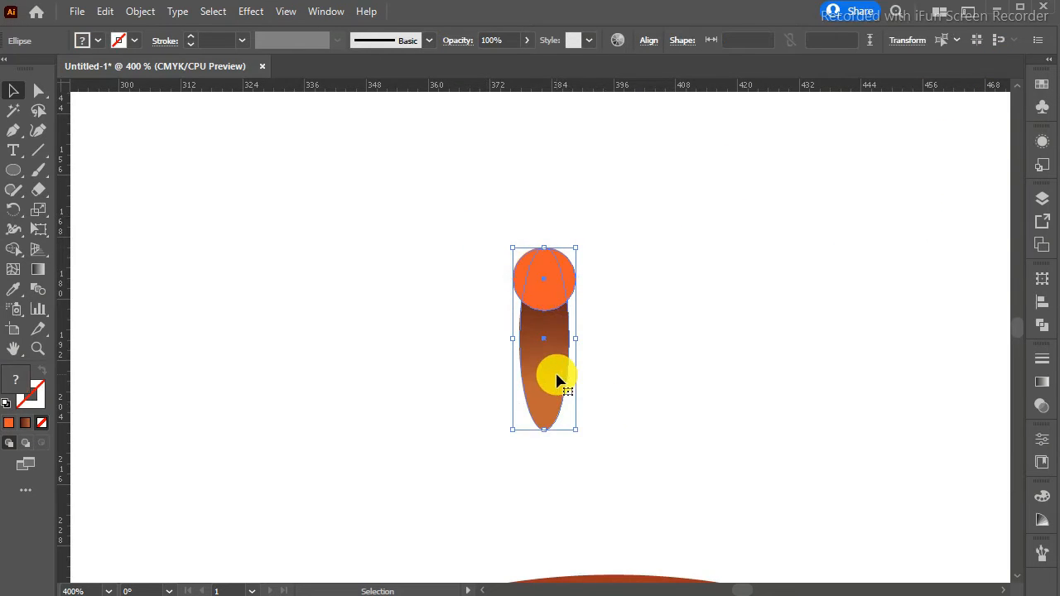
right_click(557, 375)
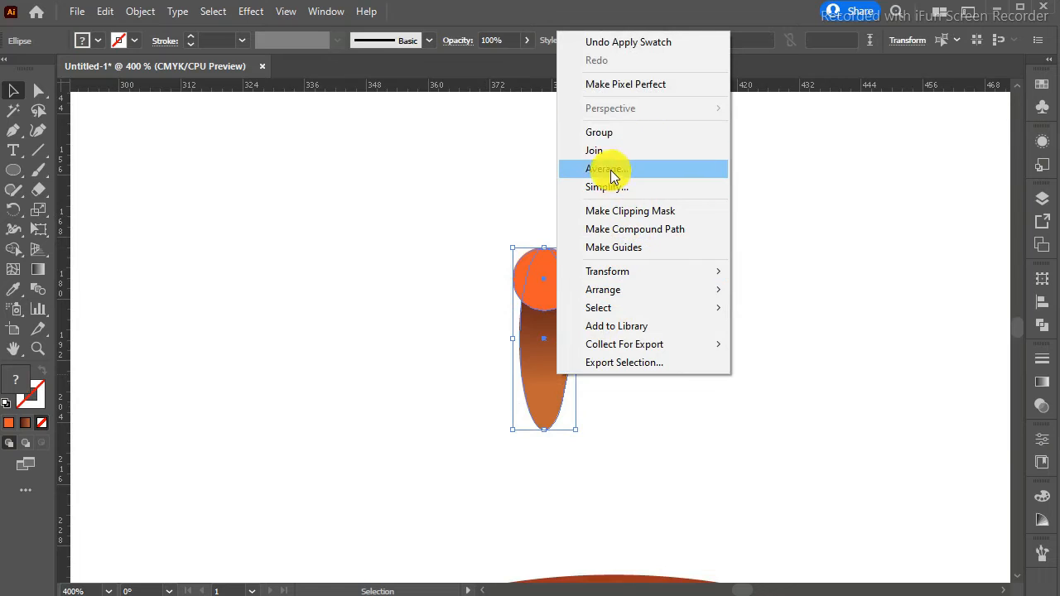
click(626, 132)
- Move the pin-shaped group onto the upper rim of the large circle and tilt it slightly to follow the curve
key(ctrl+minus)
key(ctrl+minus)
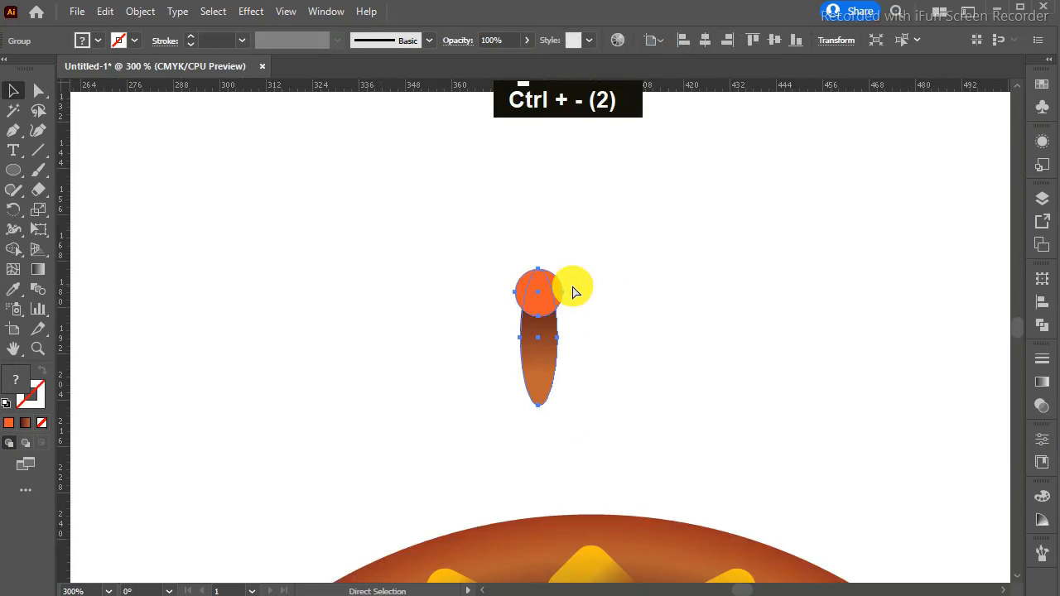
drag(544, 323, 500, 434)
key(Left)
key(Left)
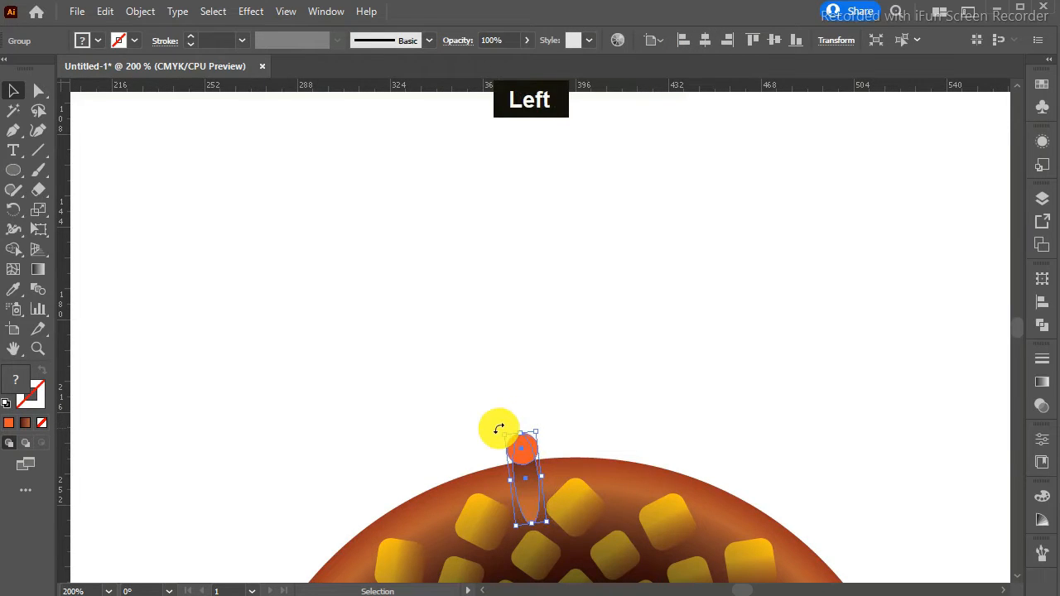
- Scale the pin group down and nudge it onto the rim between the two uppermost yellow squares
drag(548, 521, 548, 511)
key(Up)
key(Down)
key(Up)
key(Up)
key(Up)
key(Up)
key(Left)
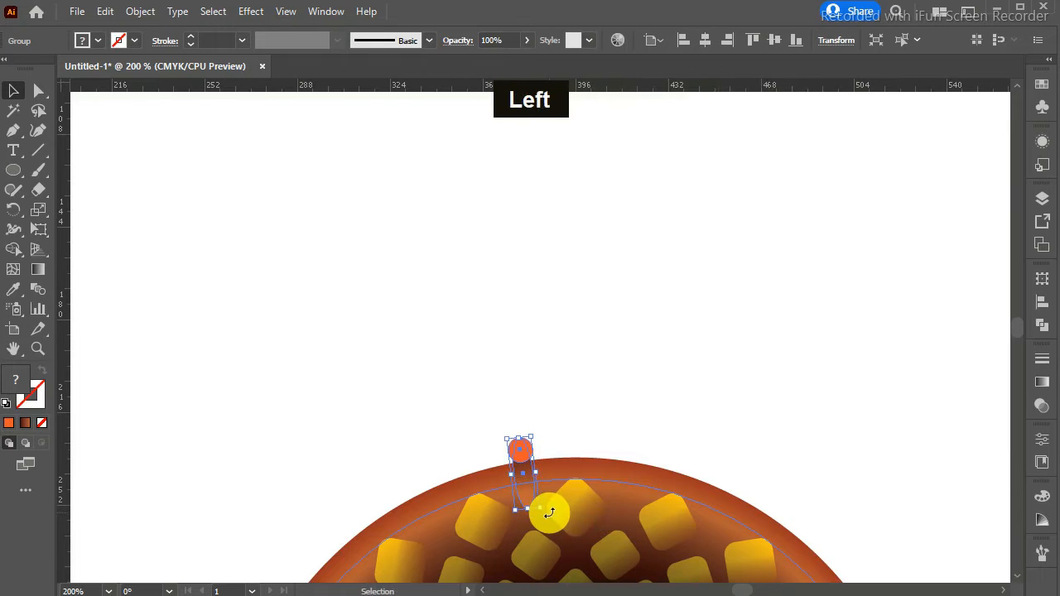
key(Down)
key(Down)
key(Down)
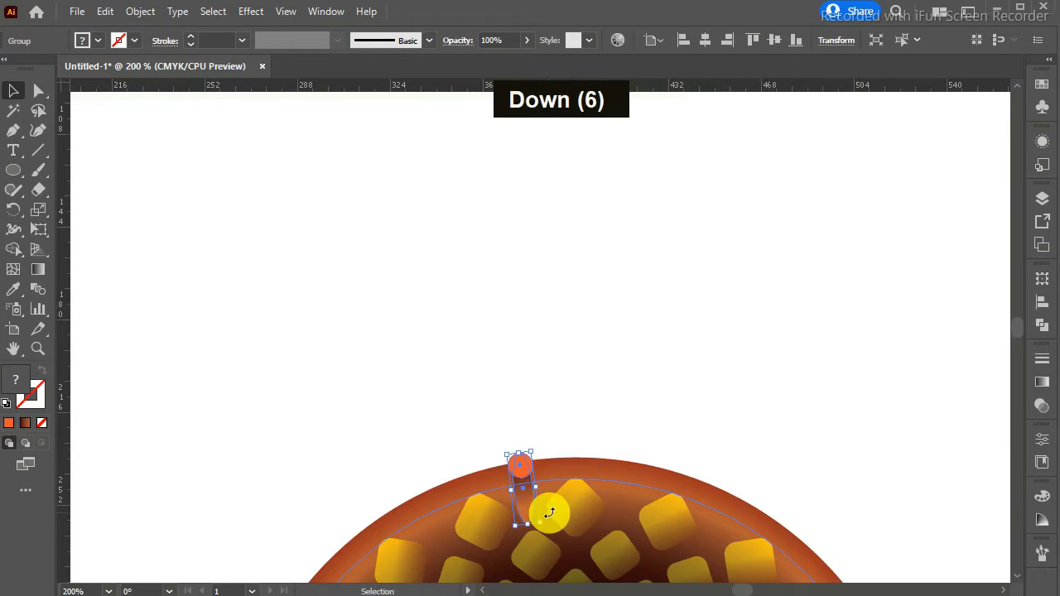
- Shrink the pin group a little more, fine-tune its position and tilt on the rim, and deselect it
drag(539, 525, 542, 526)
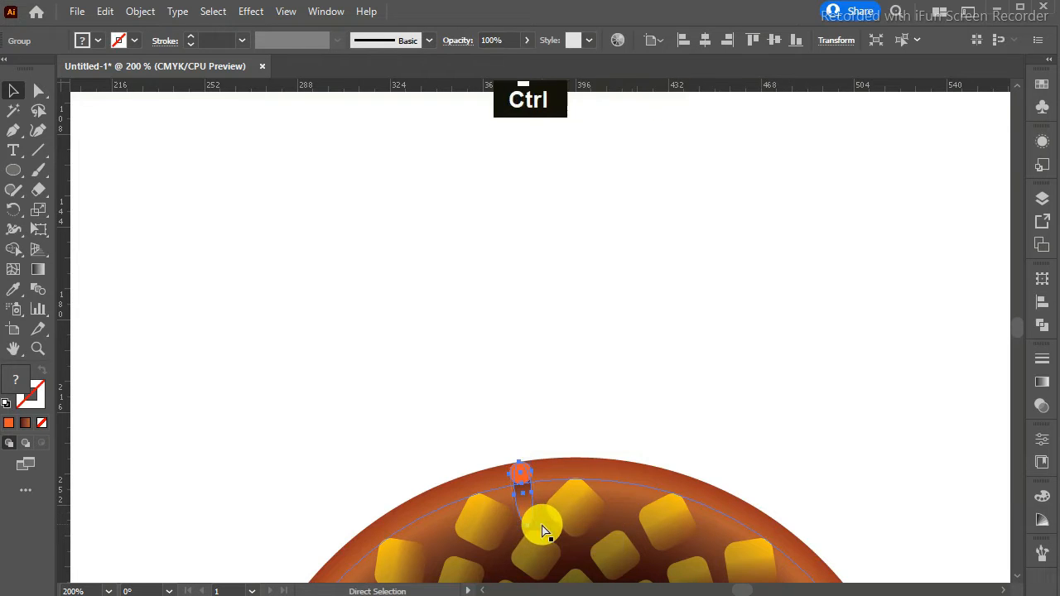
key(ctrl+equal)
drag(511, 280, 515, 282)
key(Right)
key(Left)
key(Right)
click(628, 235)
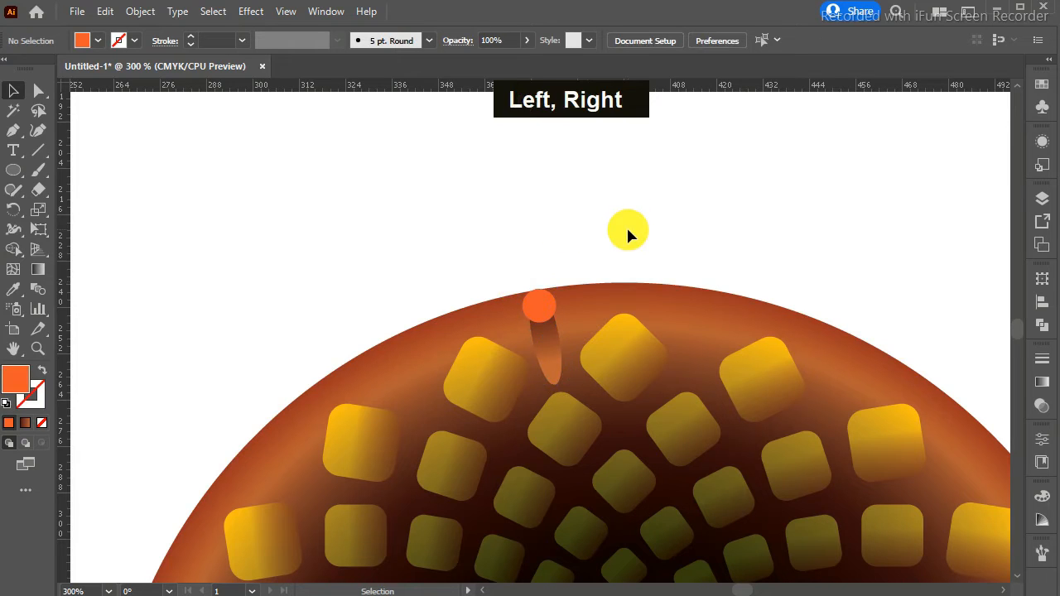
- Make the pin group smaller and place a copy on each side of it, both slightly higher over the rim
drag(551, 337, 591, 299)
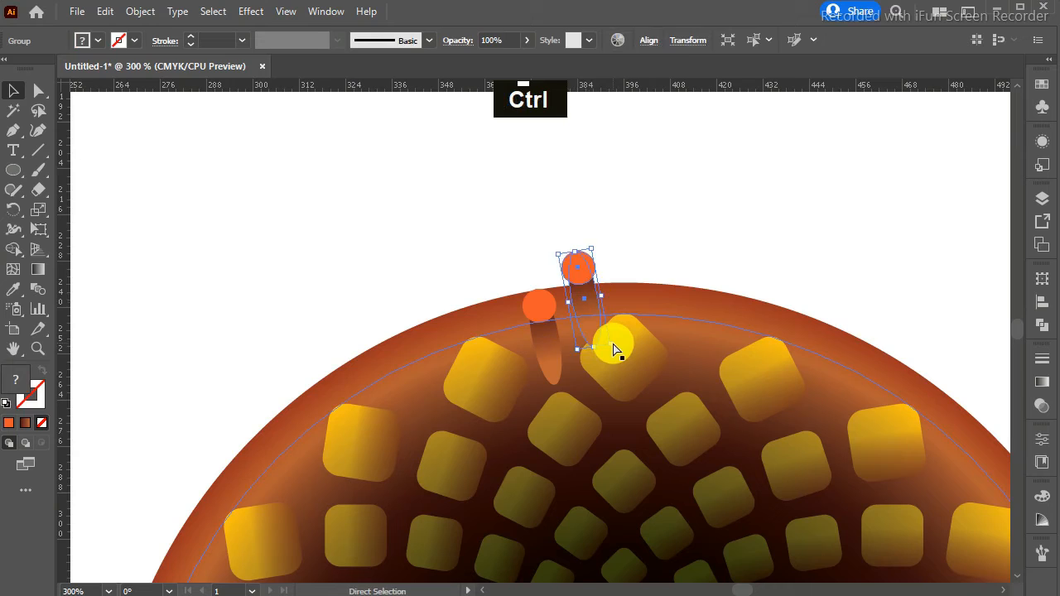
key(ctrl+z)
drag(574, 381, 516, 331)
key(Up)
key(Up)
click(734, 221)
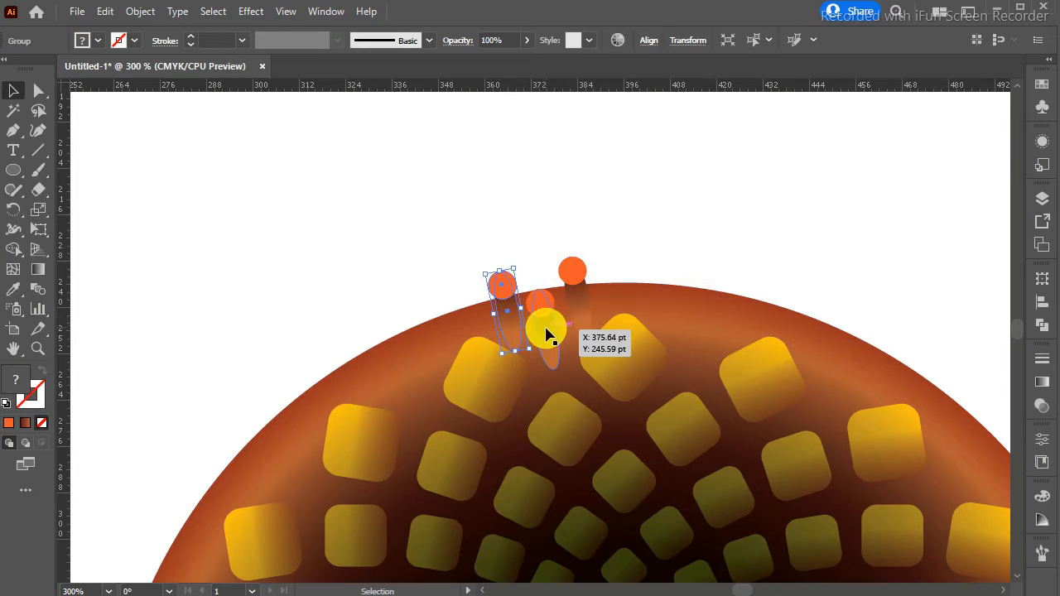
- Group the three pins on the rim and select the combined group
alt+click(545, 330)
shift+click(544, 323)
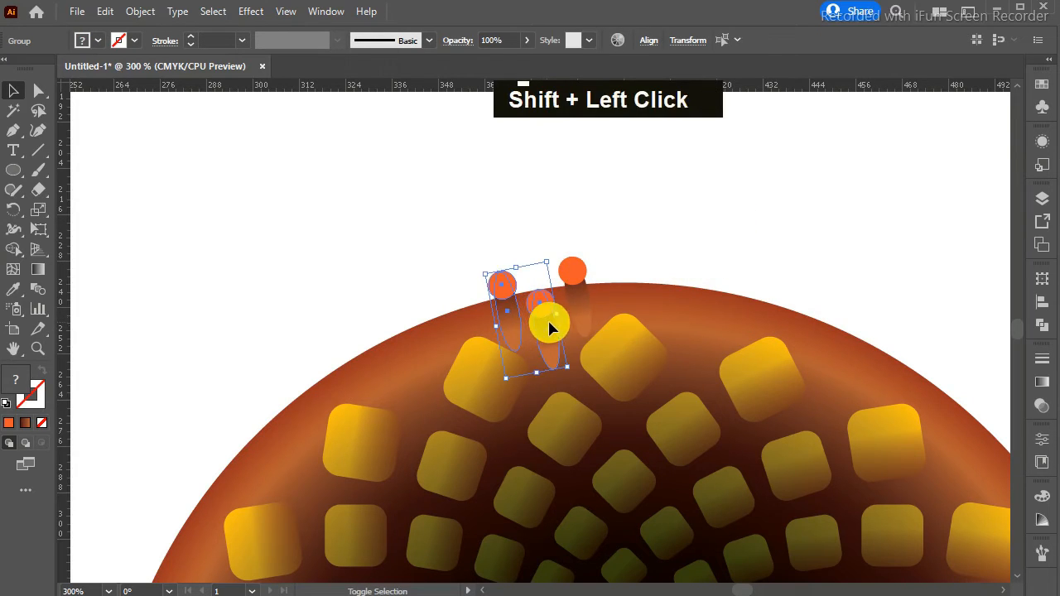
shift+click(587, 303)
right_click(589, 307)
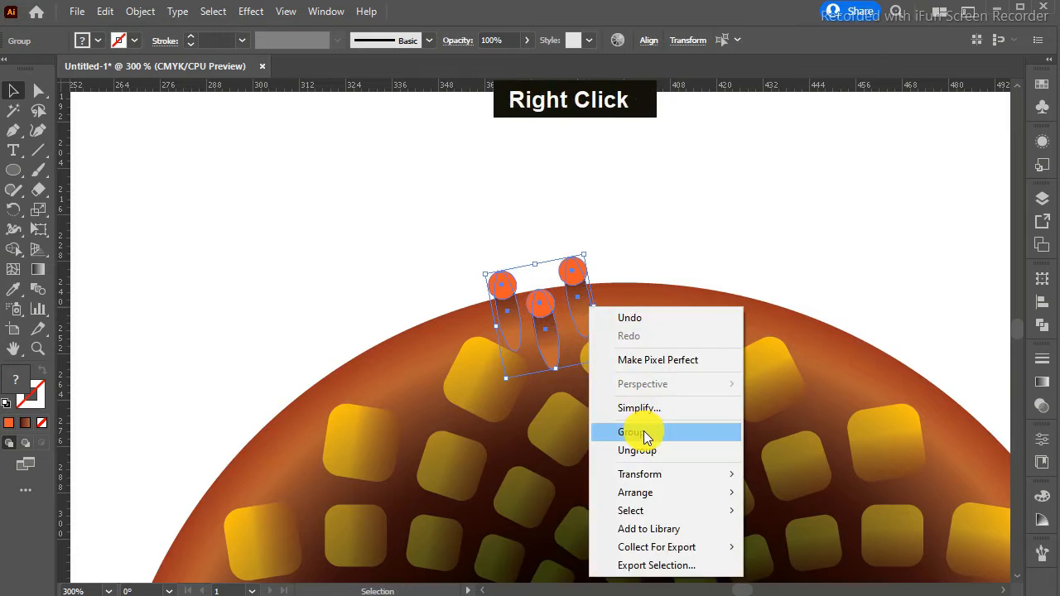
click(638, 432)
click(636, 225)
click(577, 283)
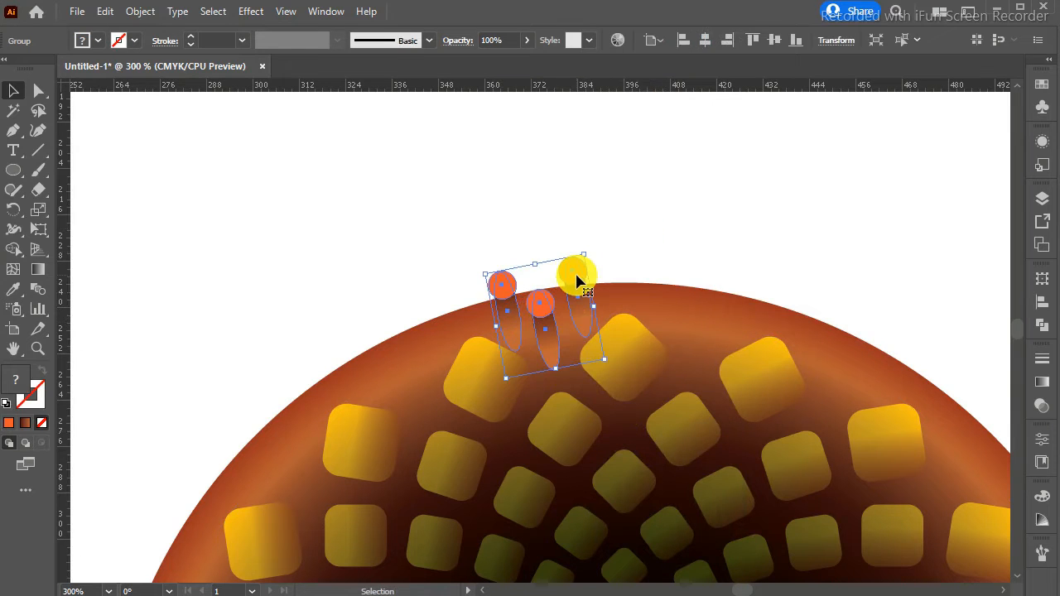
- Rotate a copy of the three-pin group counterclockwise about the spiral's centre to the adjacent spot along the rim
click(14, 210)
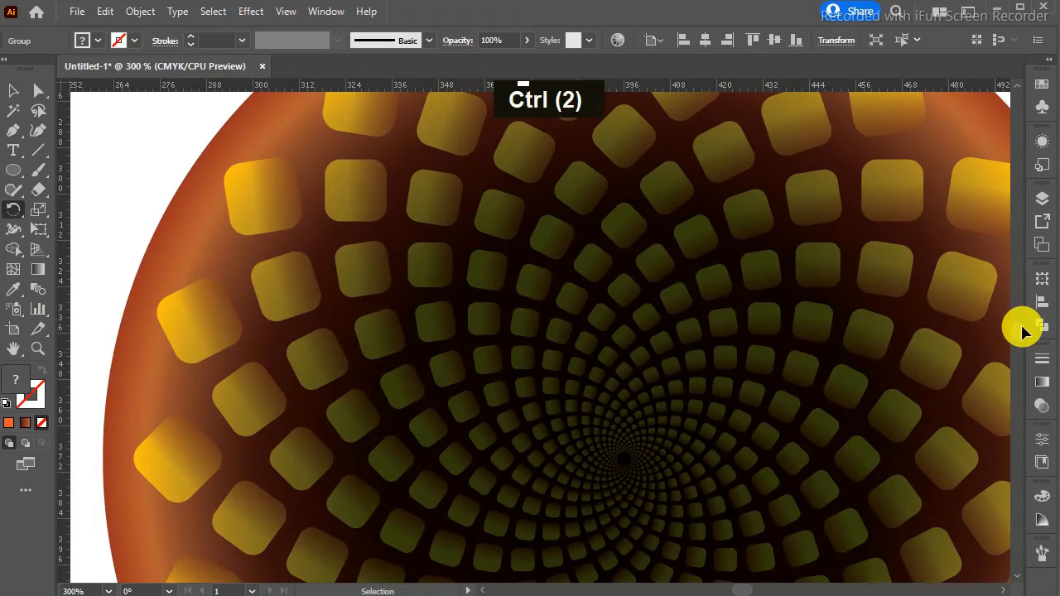
key(ctrl+minus)
key(ctrl+minus)
double_click(1017, 576)
double_click(1017, 576)
double_click(1017, 576)
double_click(1018, 576)
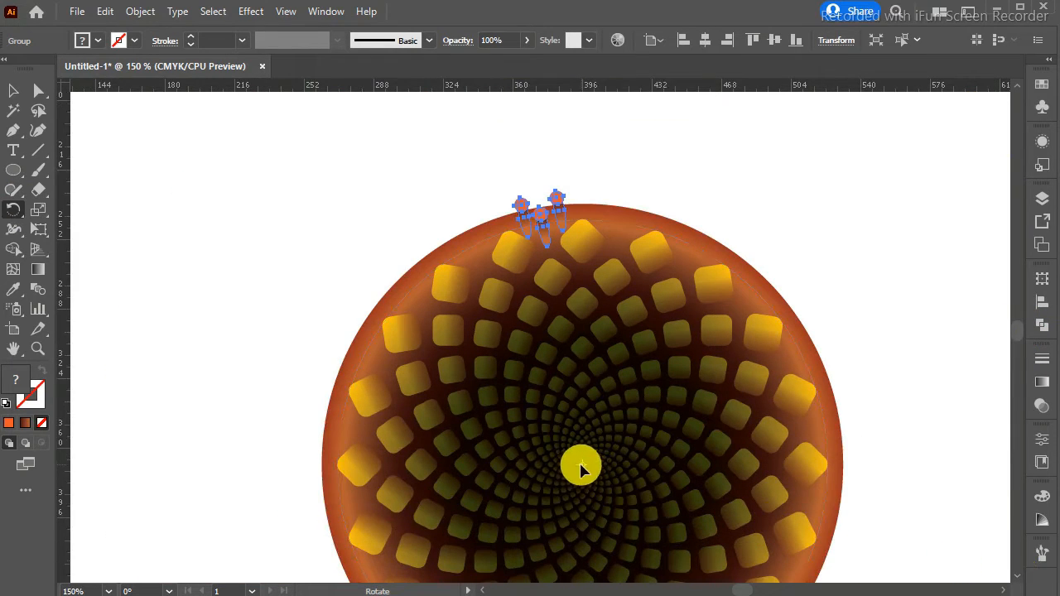
alt+drag(539, 218, 468, 244)
- Repeat the rotated copy until three-pin groups surround the whole rim, and remove the one surplus copy
key(ctrl+d)
key(ctrl+d)
key(ctrl+d)
key(ctrl+d)
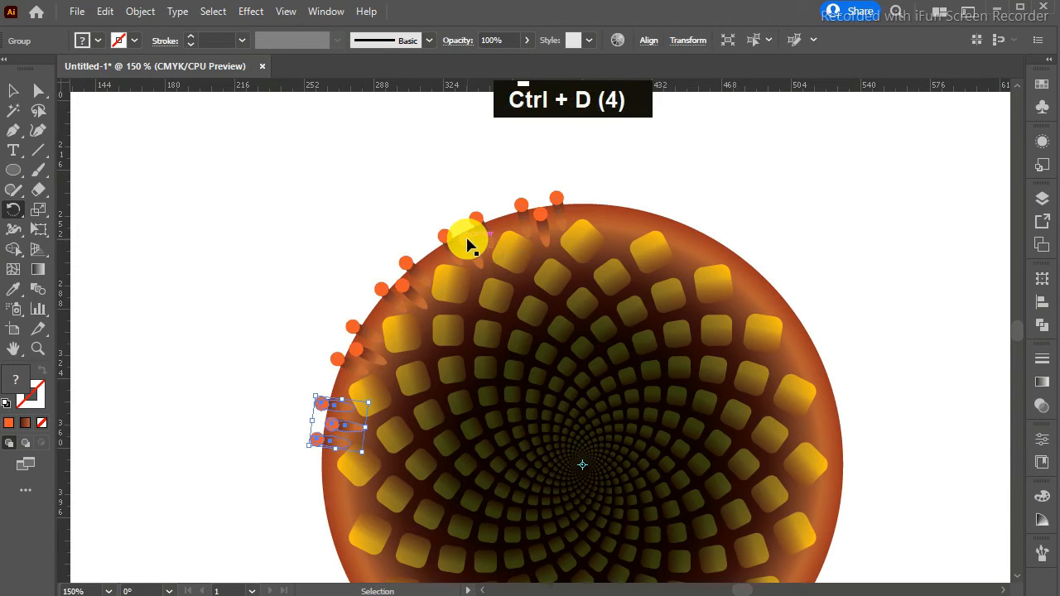
key(ctrl+d)
key(ctrl+d)
key(ctrl+d)
key(ctrl+d)
key(ctrl+d)
key(ctrl+d)
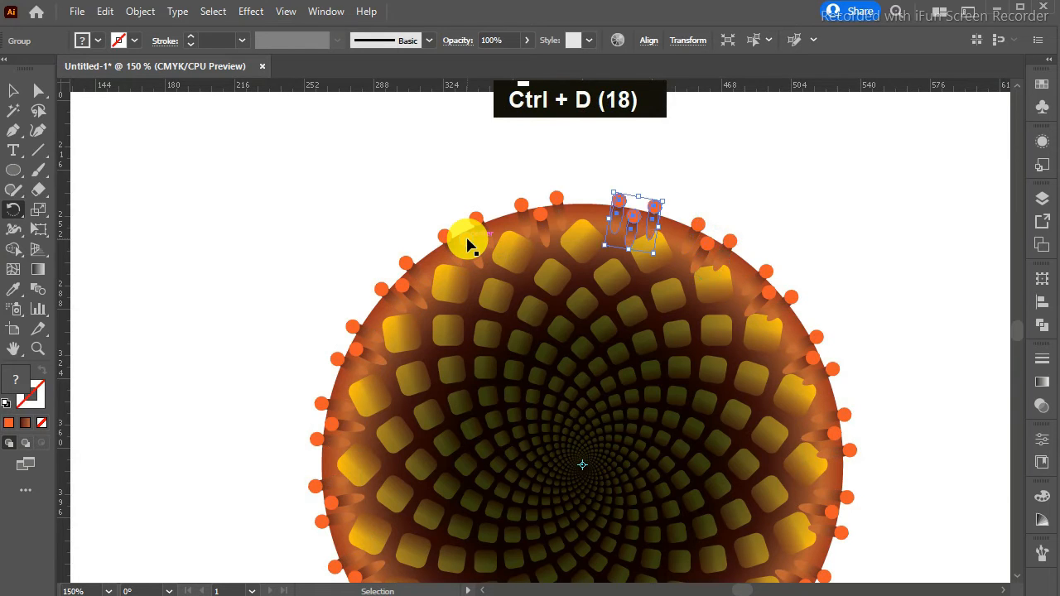
key(ctrl+d)
key(ctrl+z)
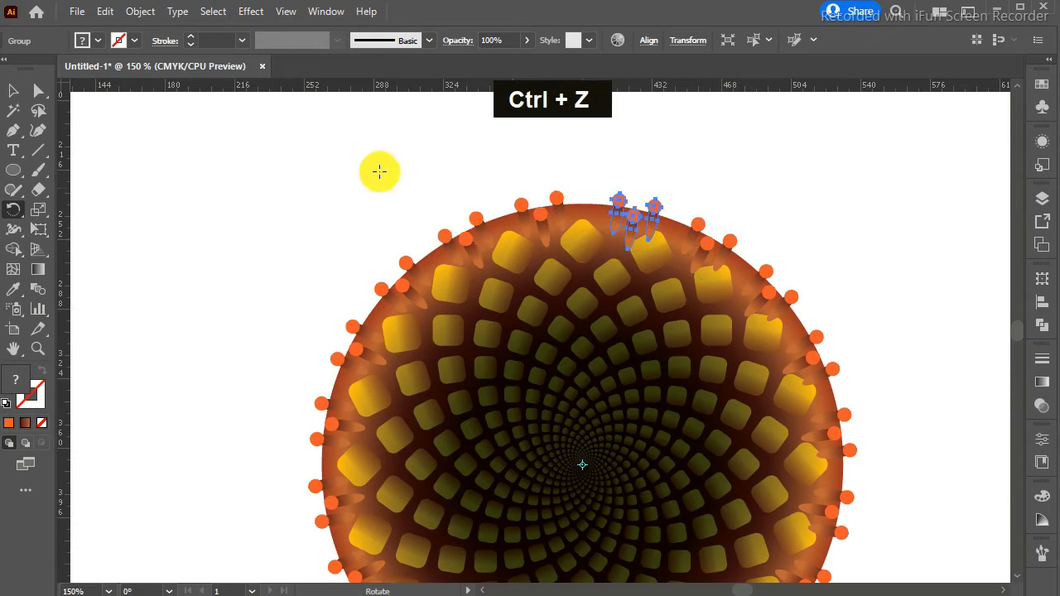
click(14, 91)
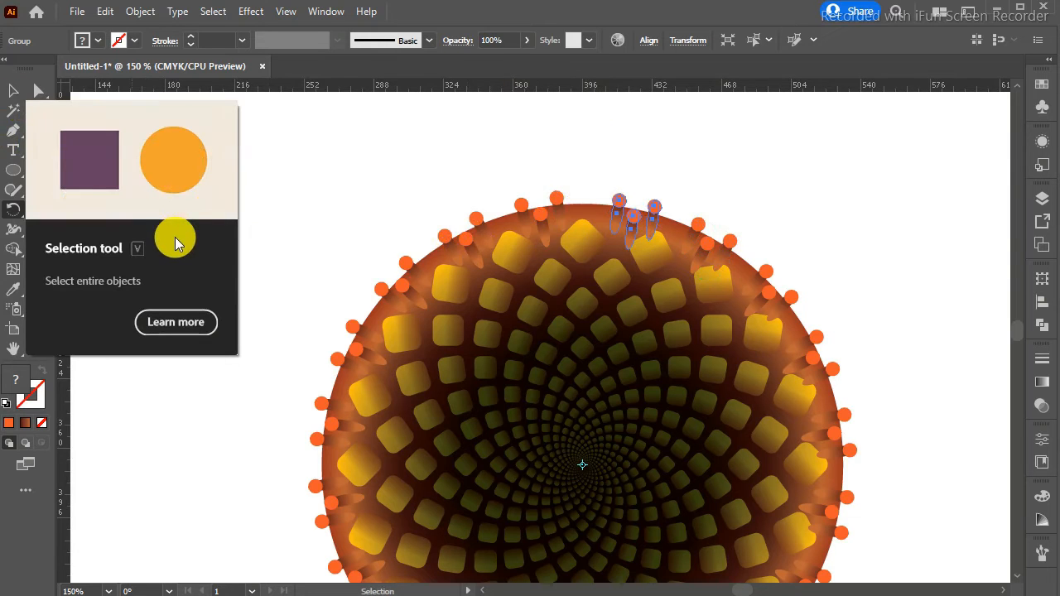
- Nudge the pin group just right of the rim's top slightly left to even out its spacing
key(ctrl+minus)
key(ctrl+minus)
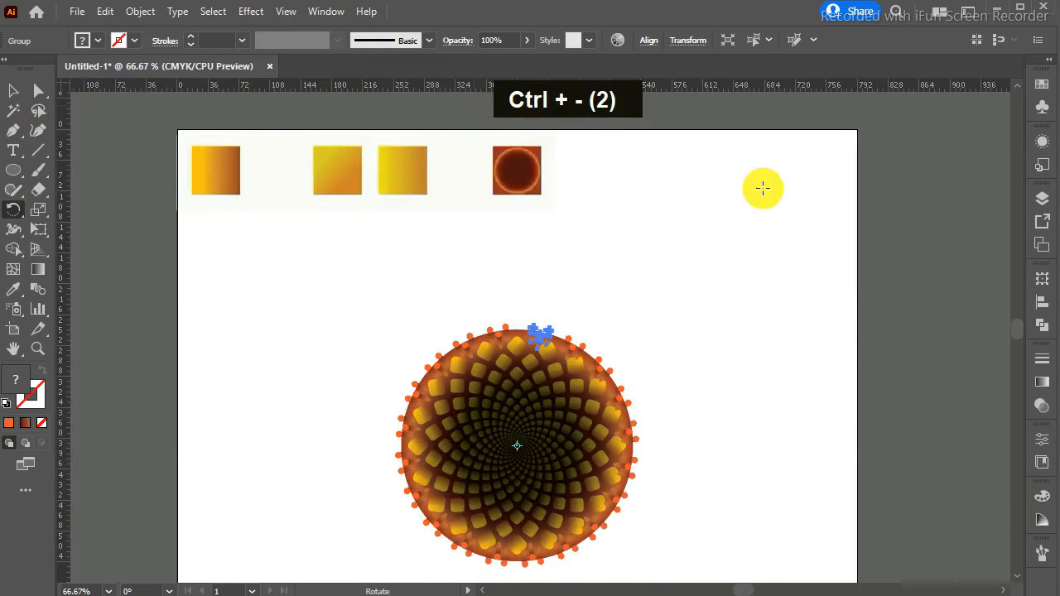
scroll(1023, 331, down, 3)
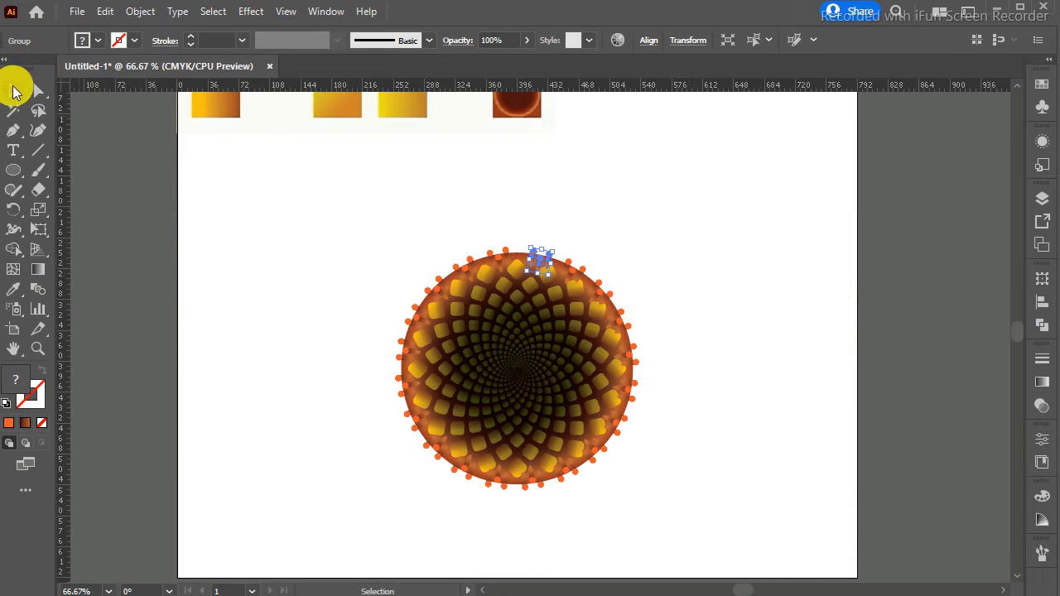
click(276, 305)
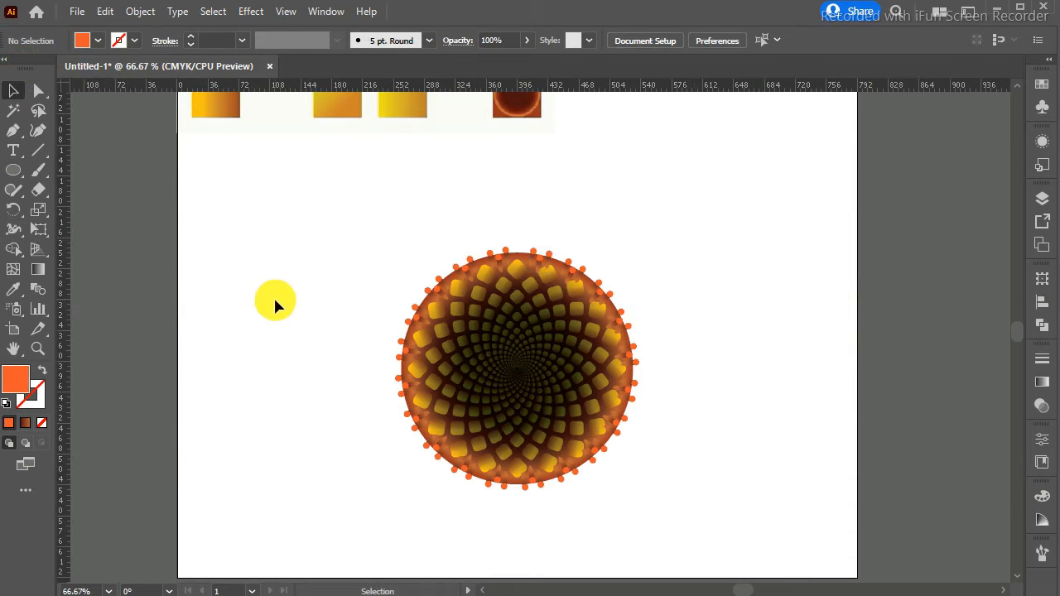
click(534, 252)
key(Left)
key(Left)
key(Left)
key(Left)
key(Left)
click(658, 285)
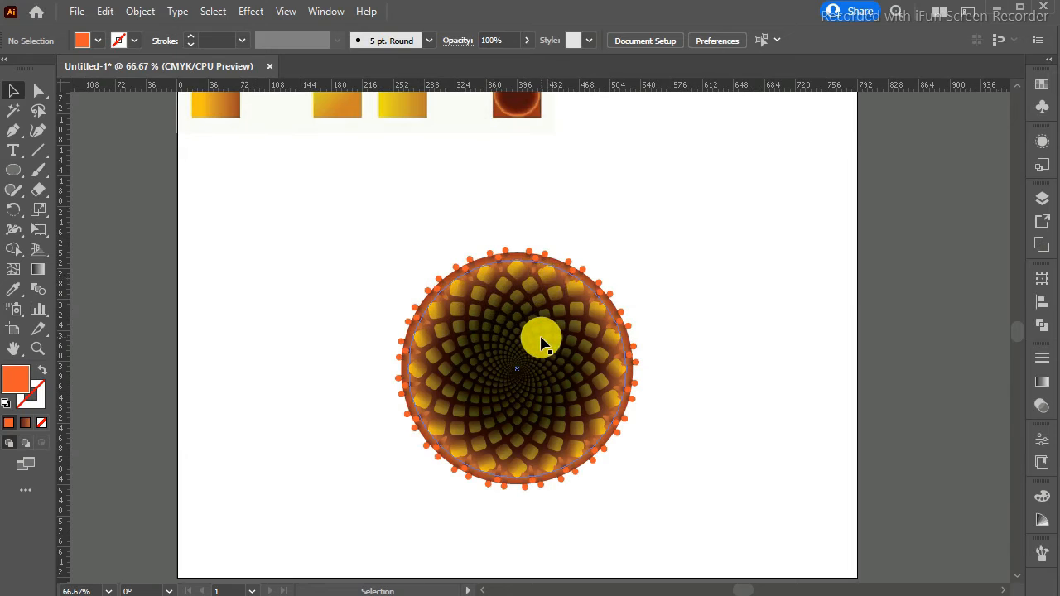
- Move the green gradient circle off the ornament to its left and colour its first gradient stop orange from the second reference swatch
drag(540, 343, 273, 327)
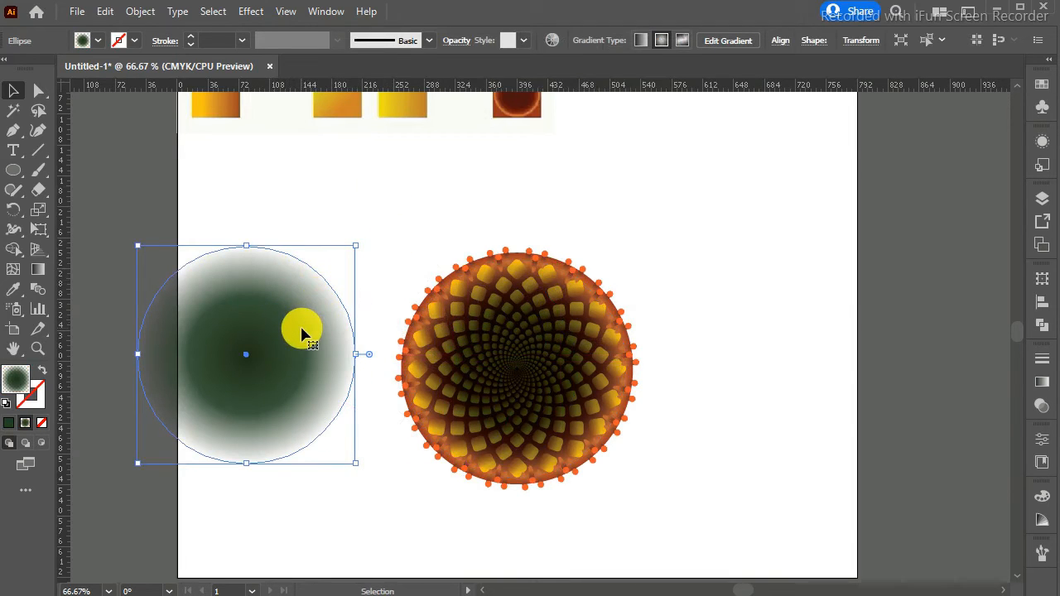
click(1042, 381)
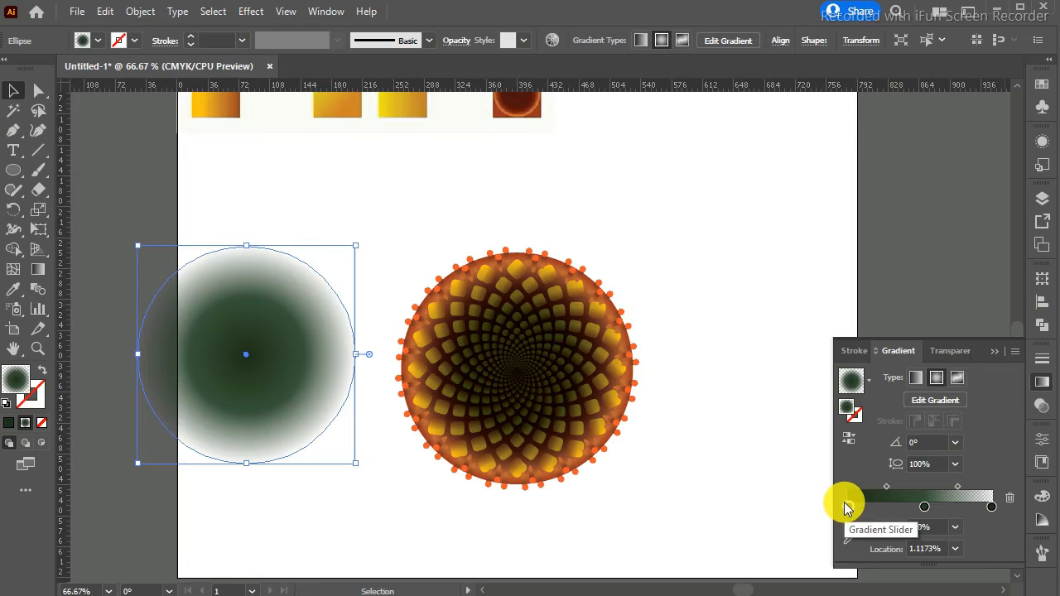
click(846, 506)
double_click(849, 539)
click(352, 104)
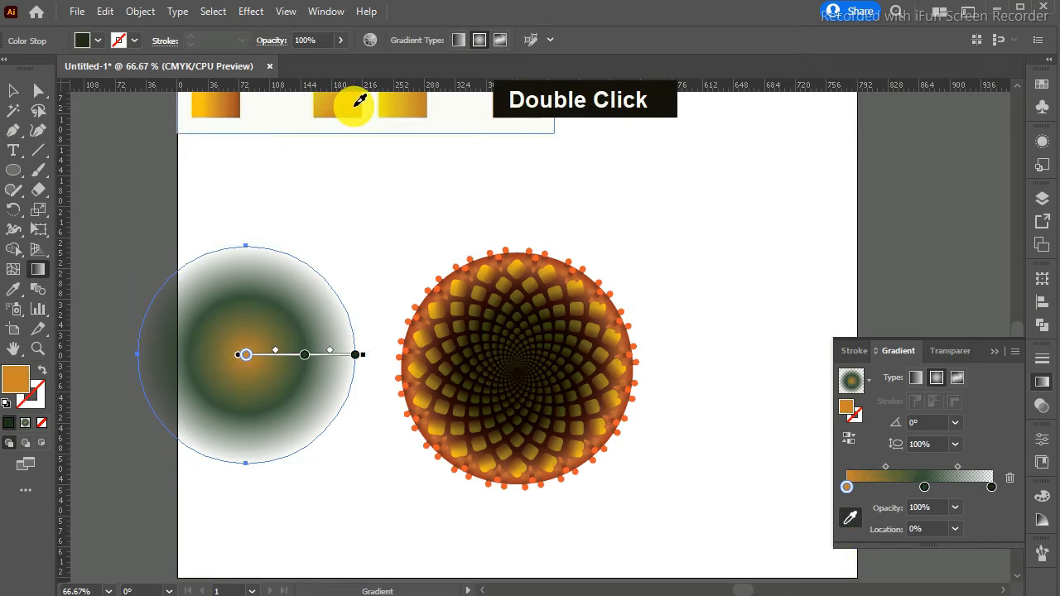
- Remove the gradient's middle green stop and colour the end stop yellow from the second reference swatch
drag(926, 487, 920, 571)
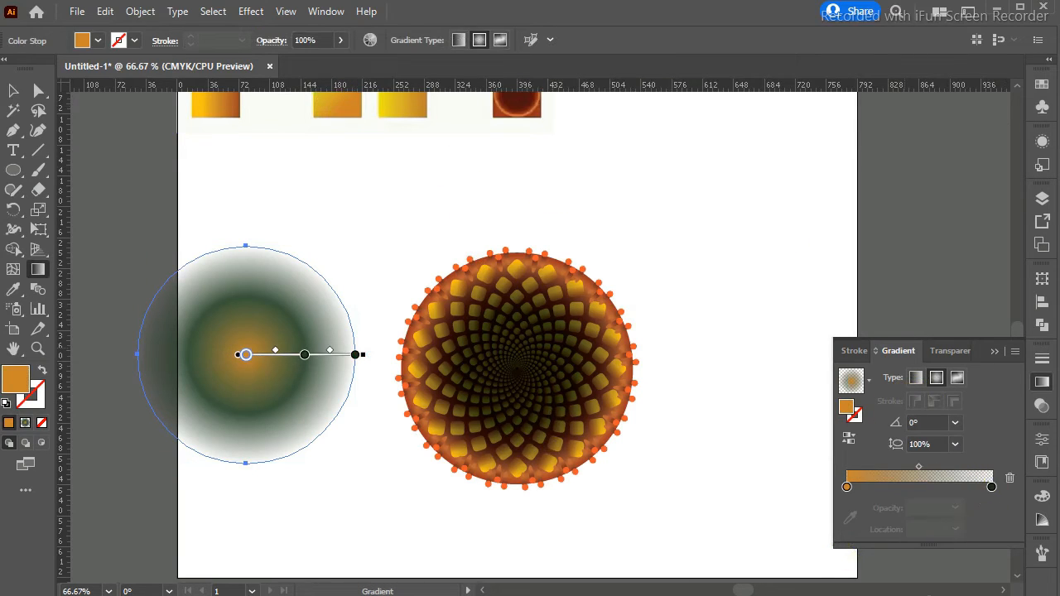
click(990, 487)
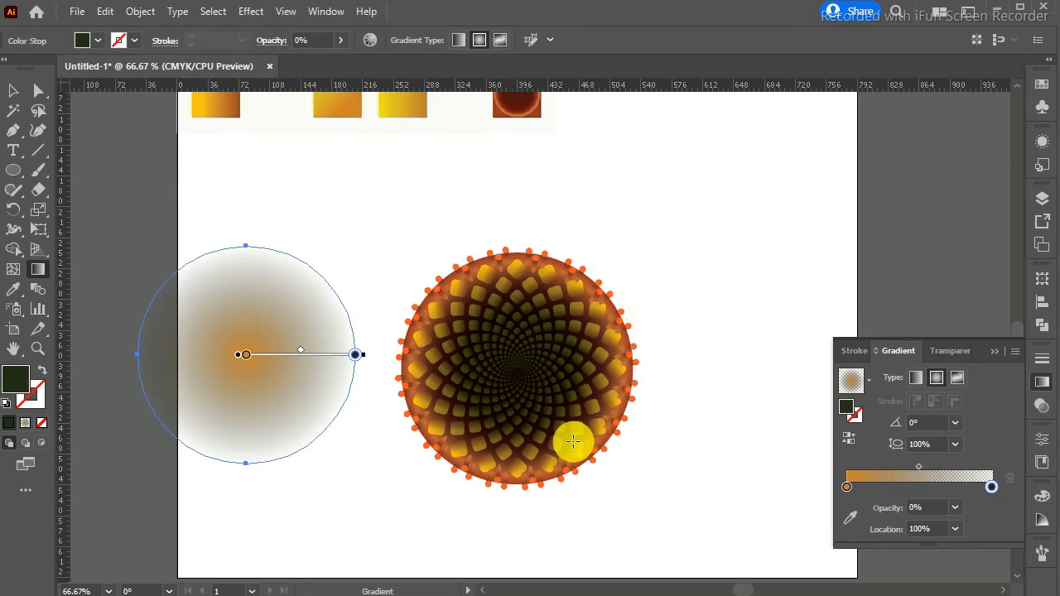
click(850, 518)
click(319, 98)
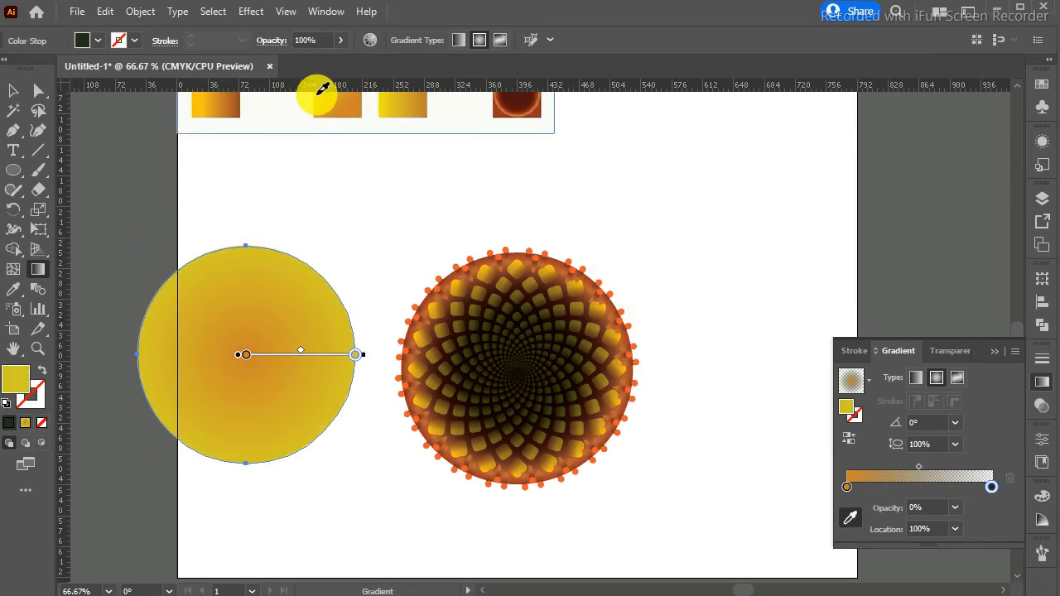
- Change the circle's gradient to linear and swap the stops so it runs from yellow to orange
click(917, 378)
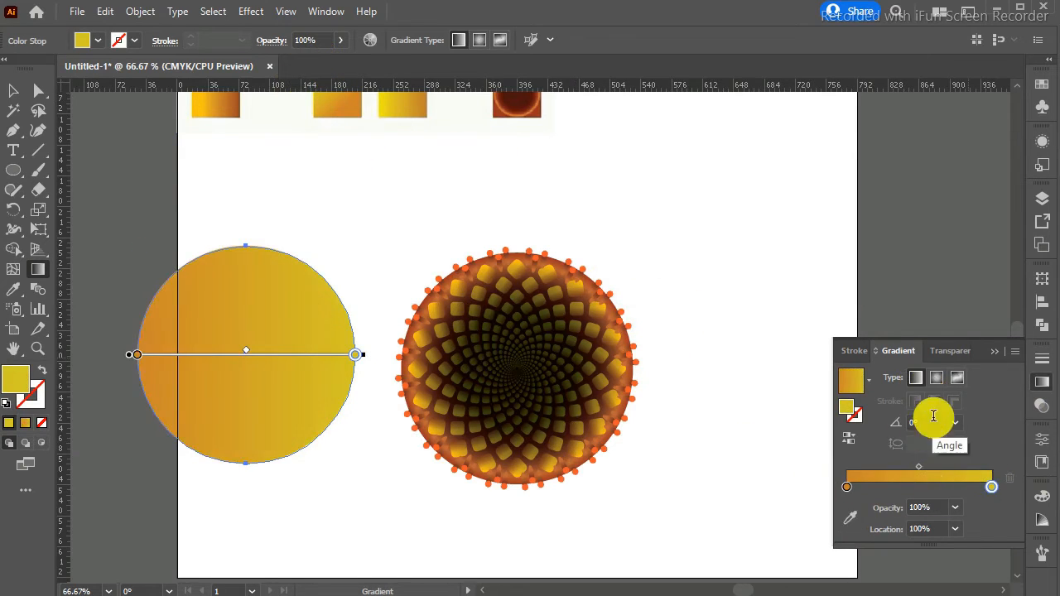
mouse_move(847, 489)
mouse_down()
mouse_move(928, 489)
mouse_move(836, 492)
mouse_up()
mouse_move(990, 487)
mouse_down()
mouse_move(1014, 520)
mouse_move(996, 488)
mouse_up()
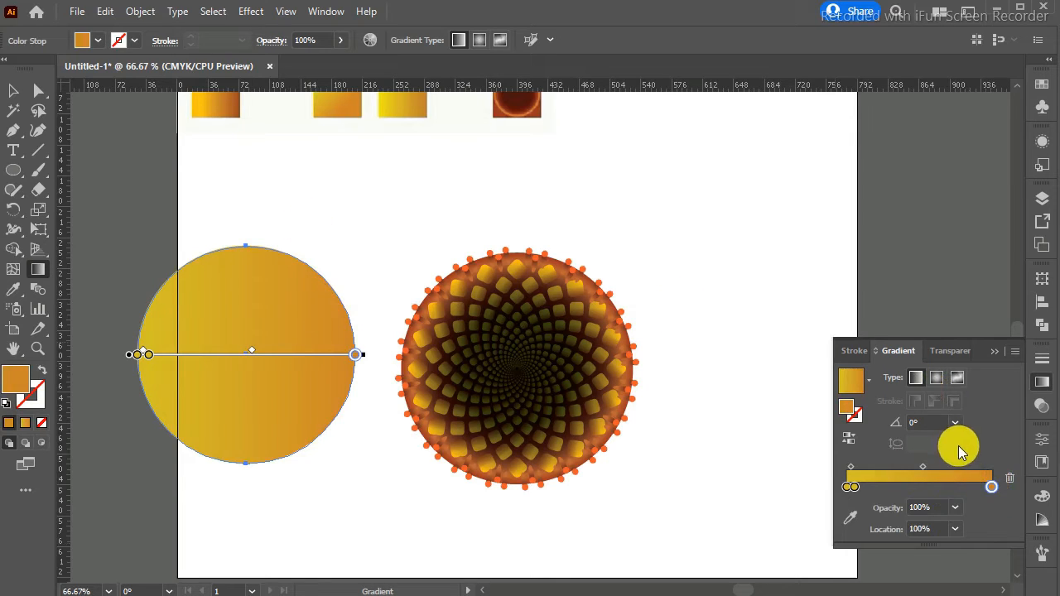
click(944, 351)
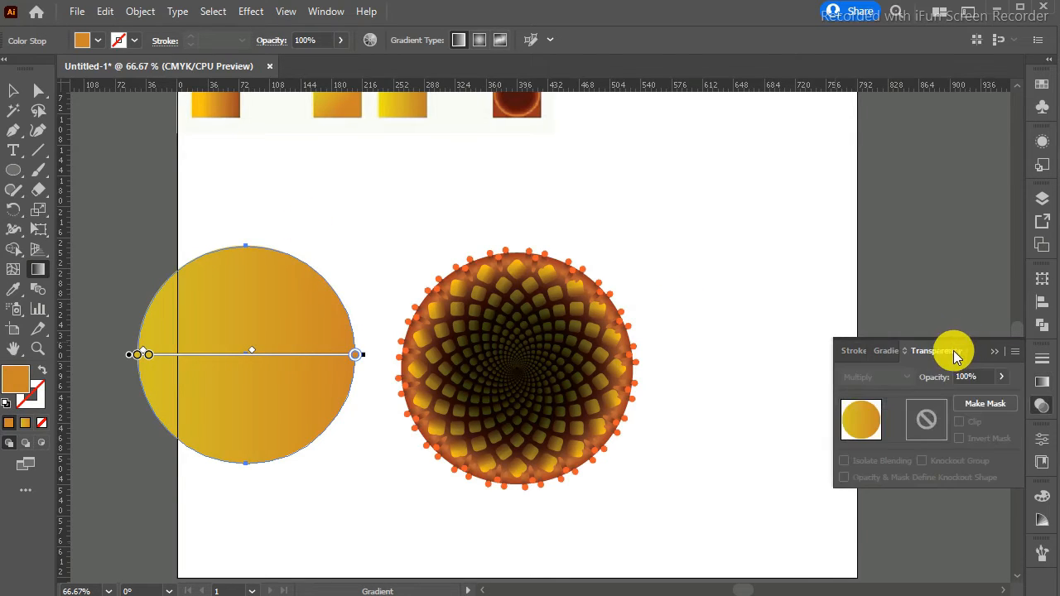
click(866, 353)
click(890, 351)
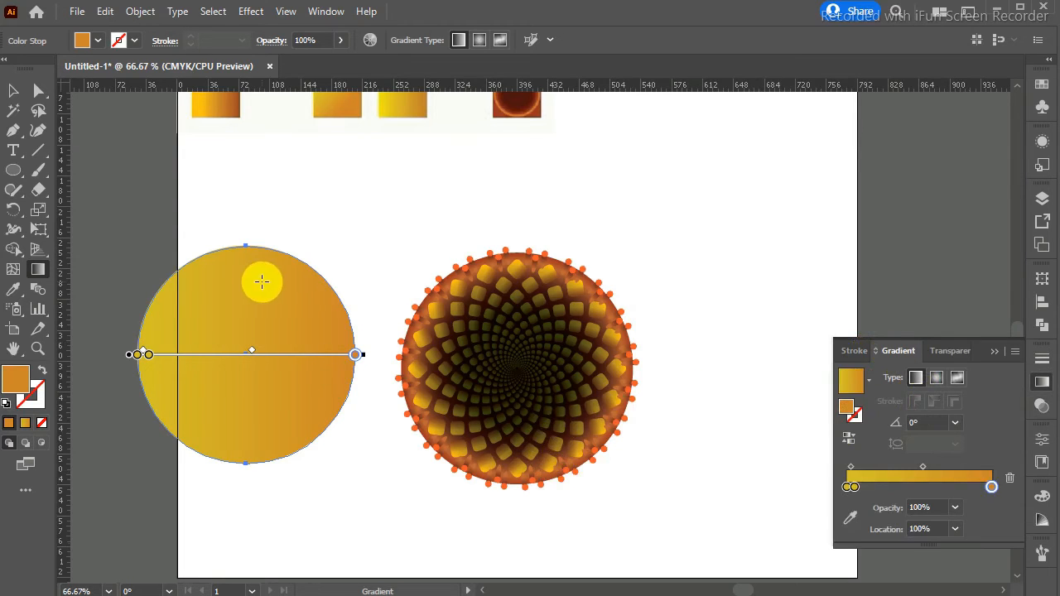
- Move the yellow-orange circle to the artboard's upper right, clear of the ornament
click(13, 91)
click(277, 285)
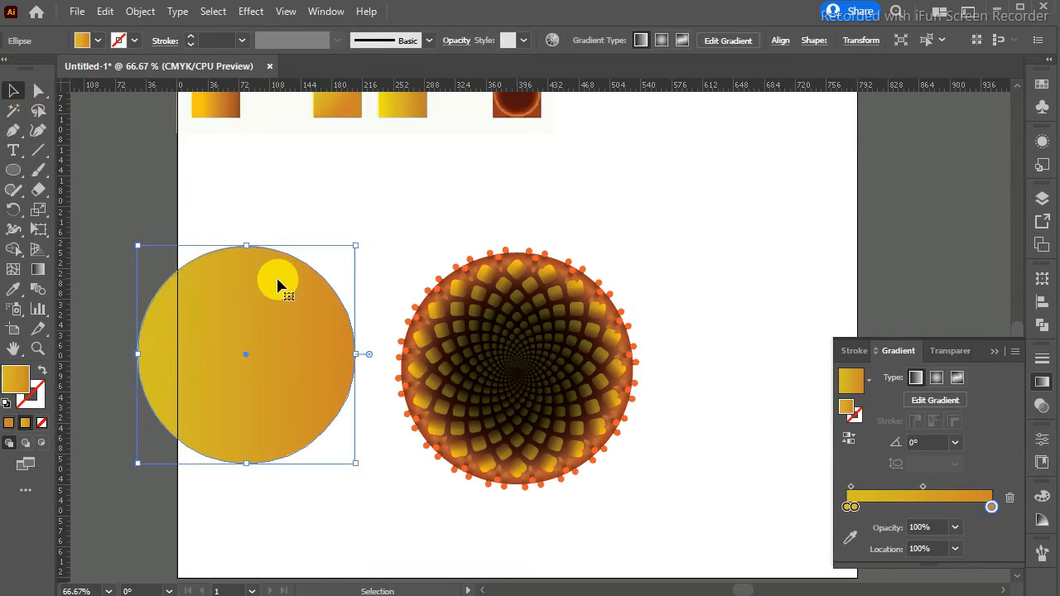
drag(277, 284, 773, 124)
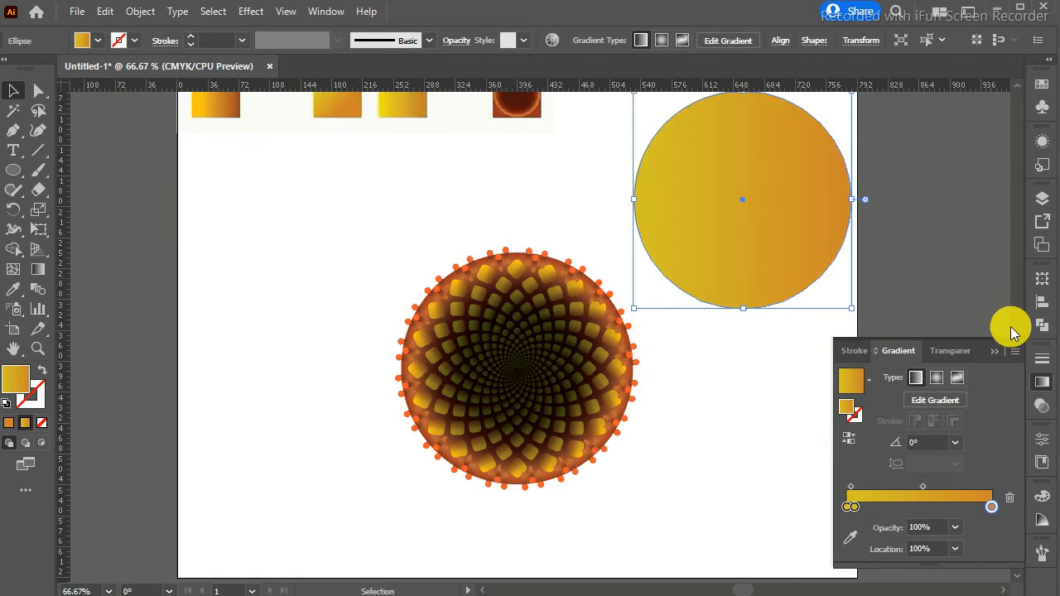
scroll(1017, 325, up, 3)
scroll(1017, 326, down, 5)
scroll(1011, 327, up, 3)
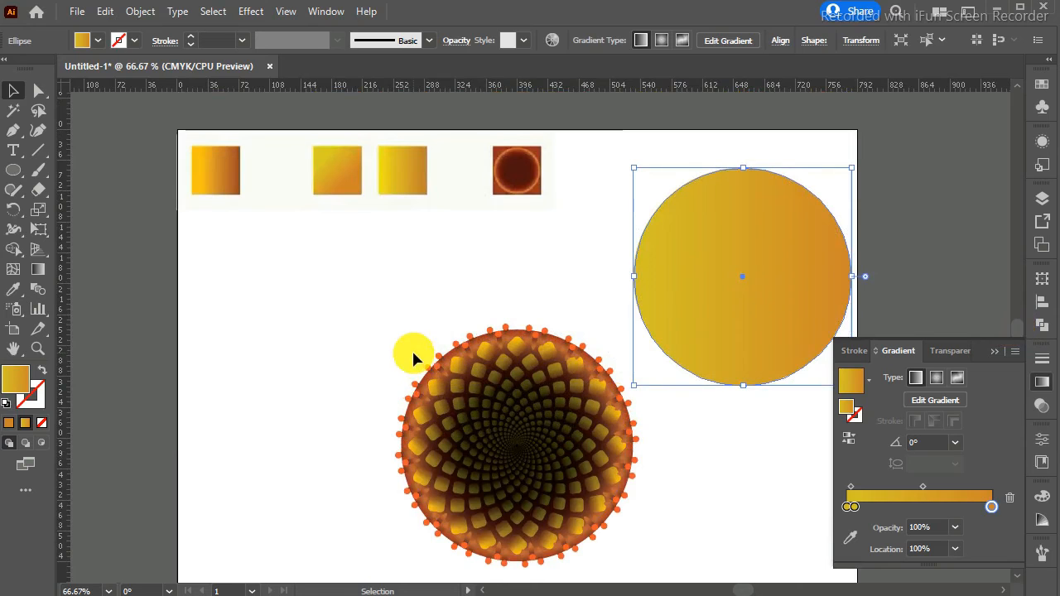
- Select the spiral ornament with its pins and move it down towards the artboard's lower edge
click(356, 305)
drag(356, 298, 568, 487)
drag(590, 566, 611, 563)
drag(536, 446, 539, 501)
scroll(1018, 326, down, 5)
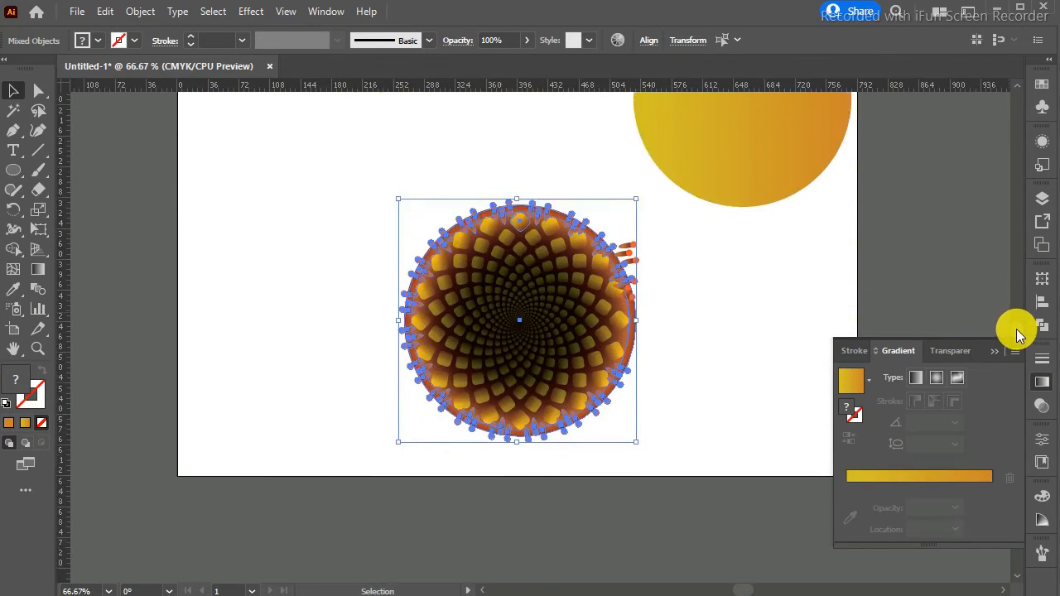
key(Down)
key(Down)
key(Down)
key(Down)
key(Down)
key(Down)
drag(580, 344, 573, 365)
click(738, 354)
scroll(1018, 327, up, 6)
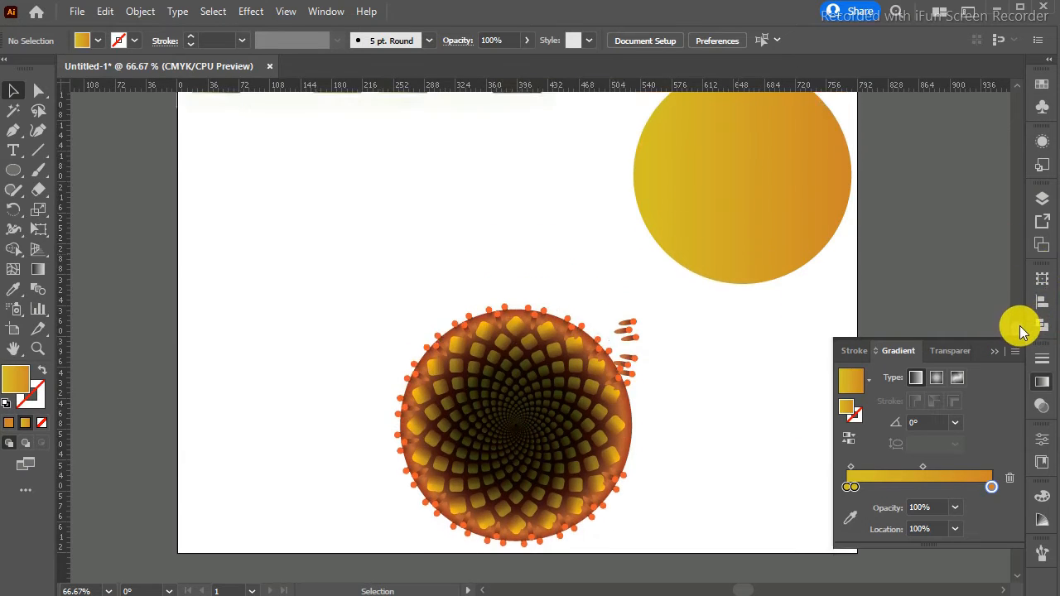
- Place a copy of the yellow-orange circle to its left, overlapping the original, and select the copy
drag(709, 285, 579, 293)
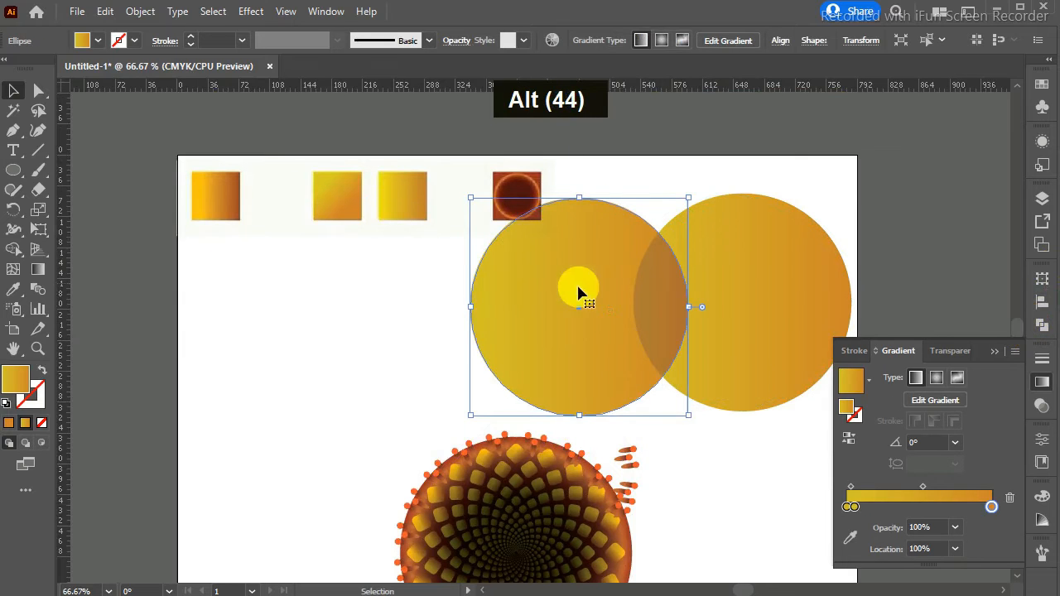
click(783, 456)
click(559, 356)
click(792, 291)
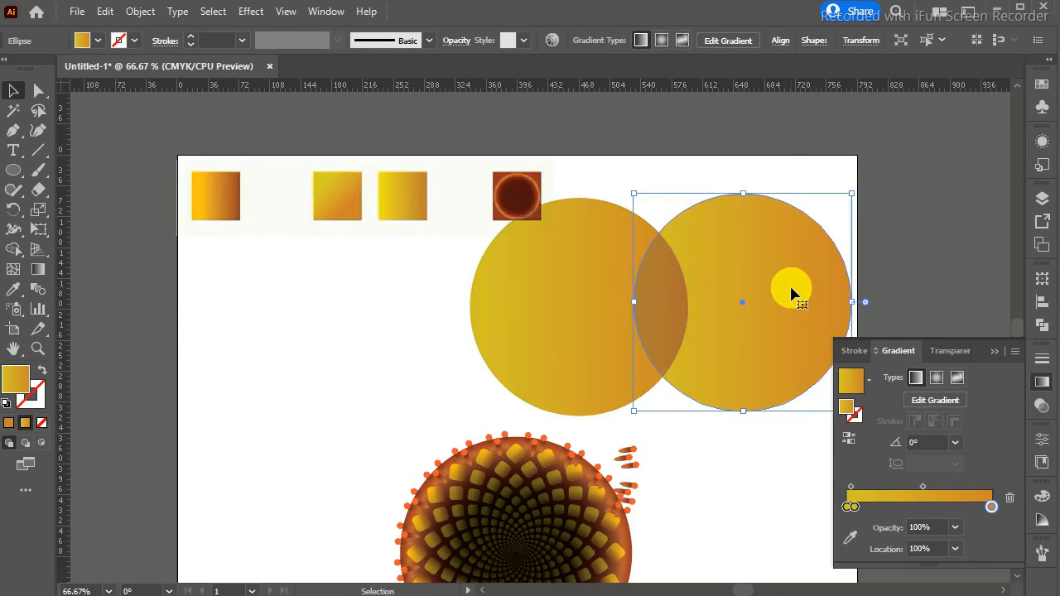
click(564, 291)
- Recolour the copy's gradient from bright yellow to dark orange, sampling both stops from the third reference swatch
click(849, 507)
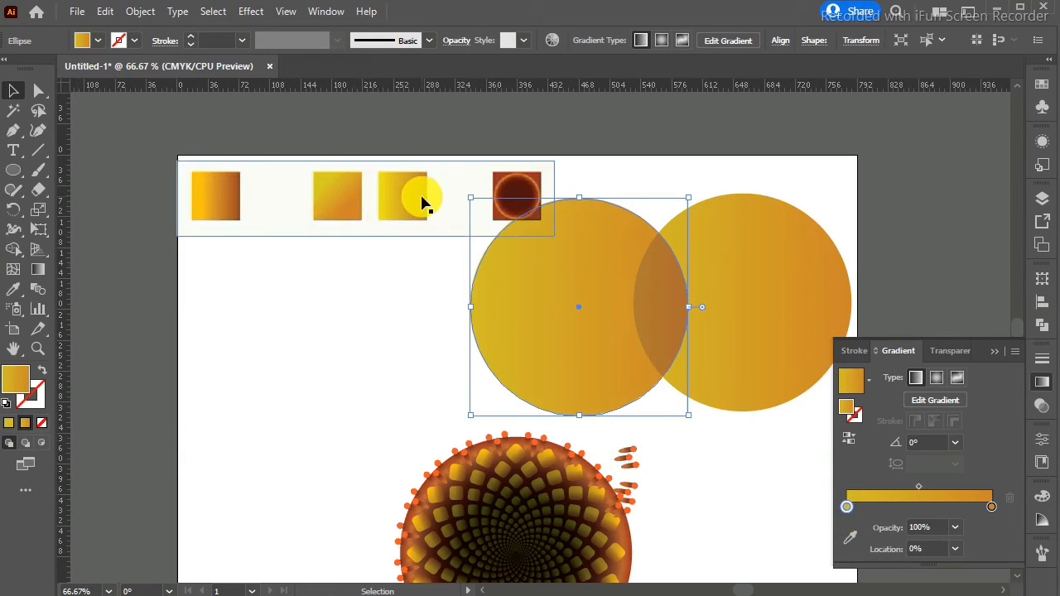
click(849, 539)
click(387, 188)
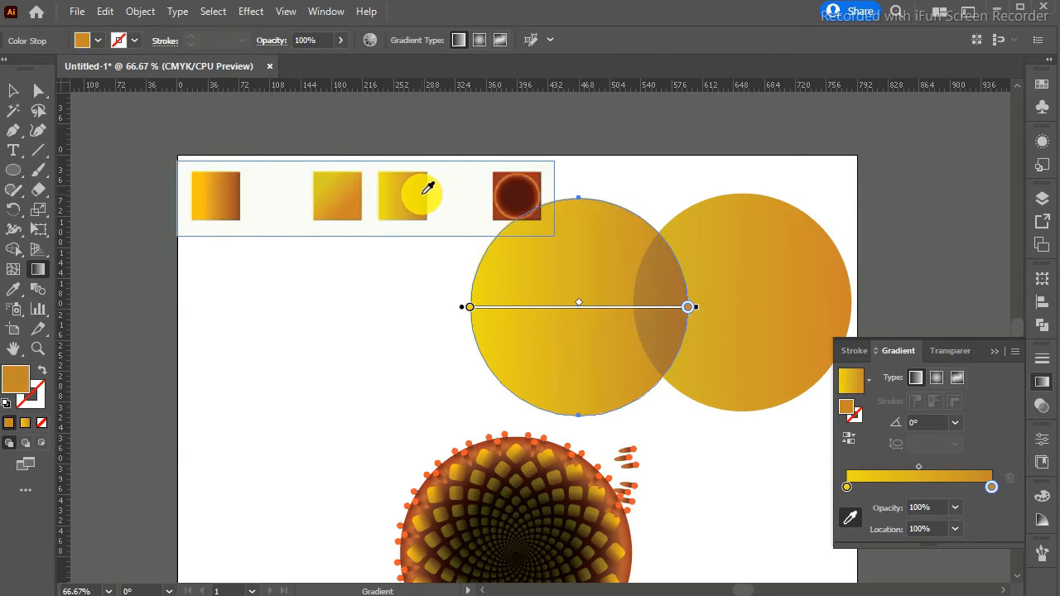
click(14, 91)
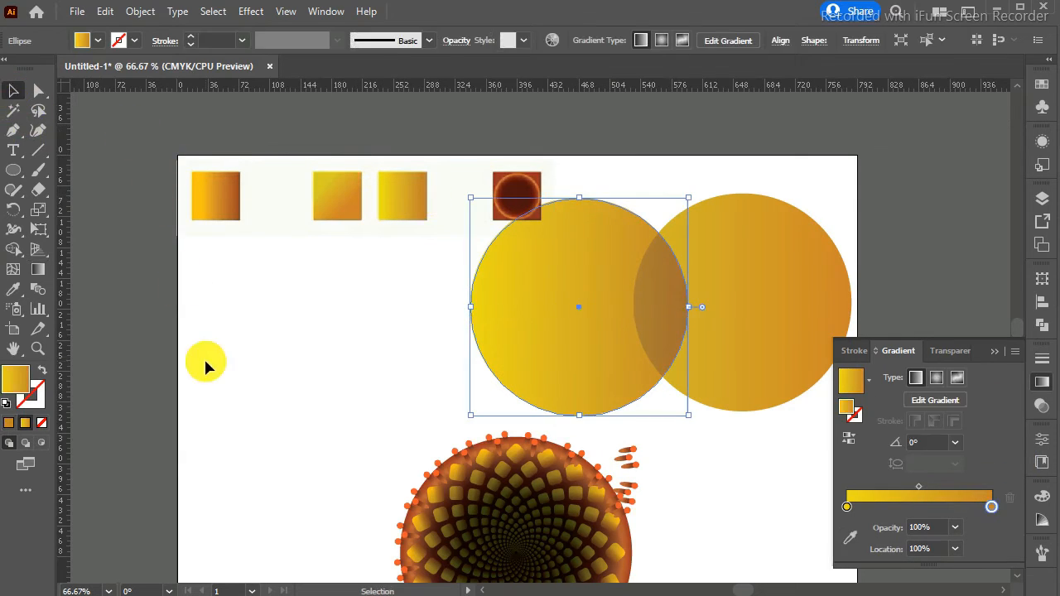
click(274, 362)
click(591, 340)
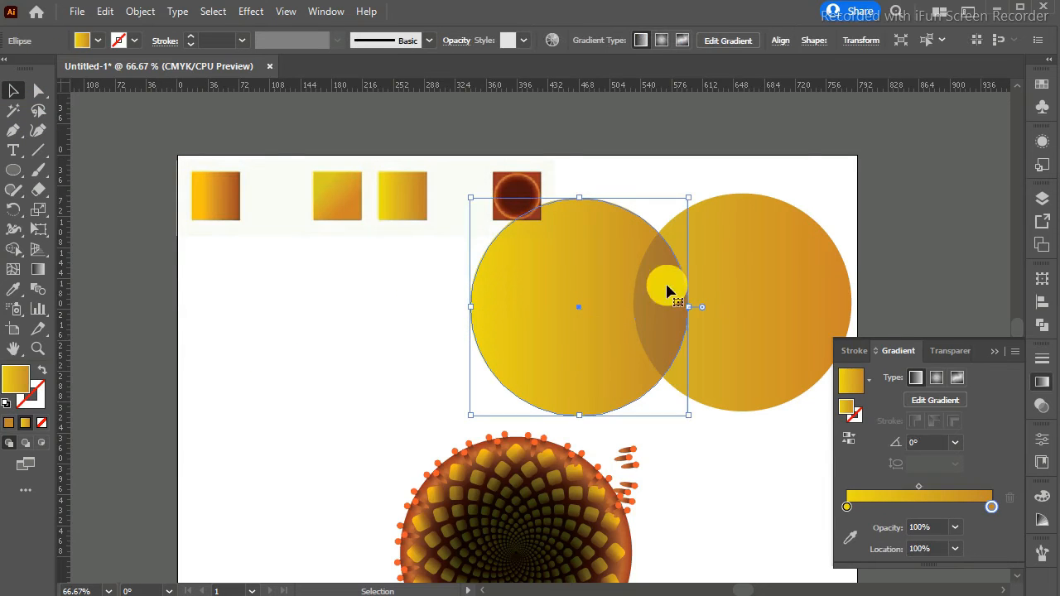
click(818, 192)
- Remove the outer parts of both circles with the Shape Builder, keeping only the overlapping lens as a petal
drag(735, 457, 595, 276)
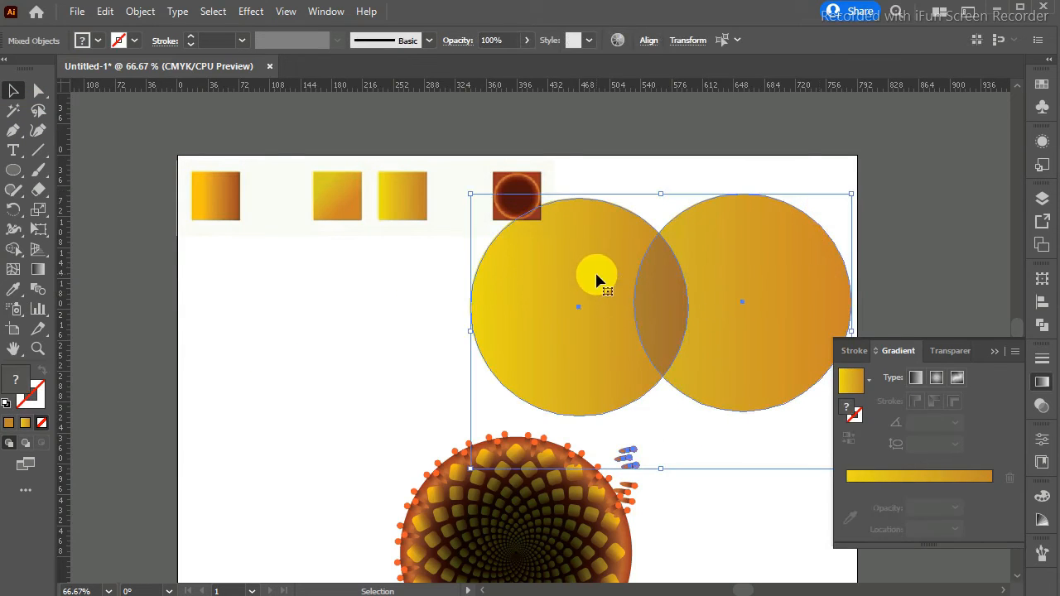
click(13, 249)
drag(627, 189, 623, 260)
drag(701, 177, 734, 303)
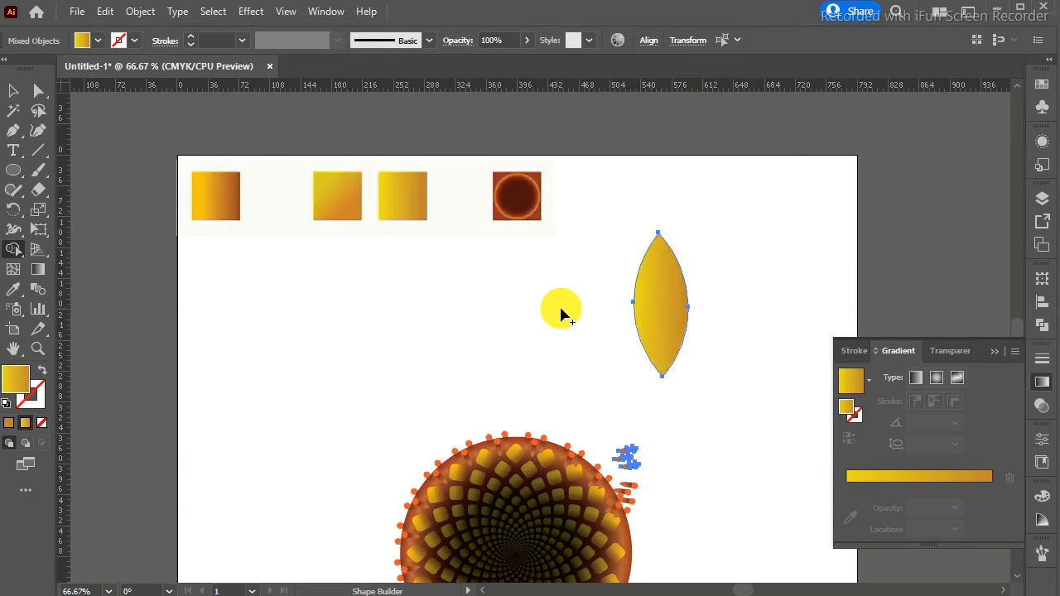
- Draw a curved Pen line inside the petal along its left edge, from near the lower tip to near the upper tip
click(13, 90)
click(656, 306)
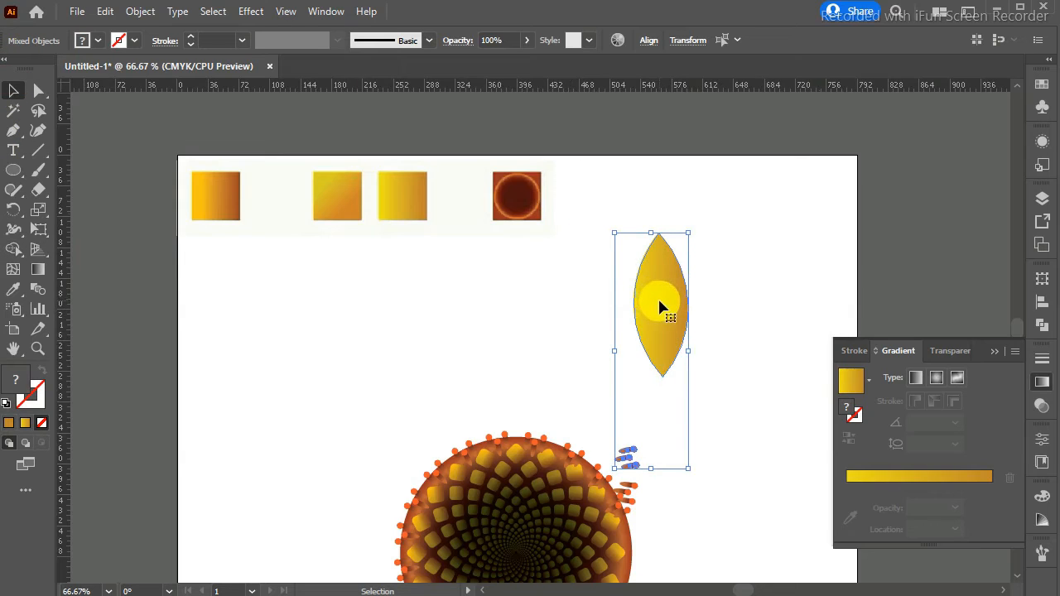
key(ctrl+equal)
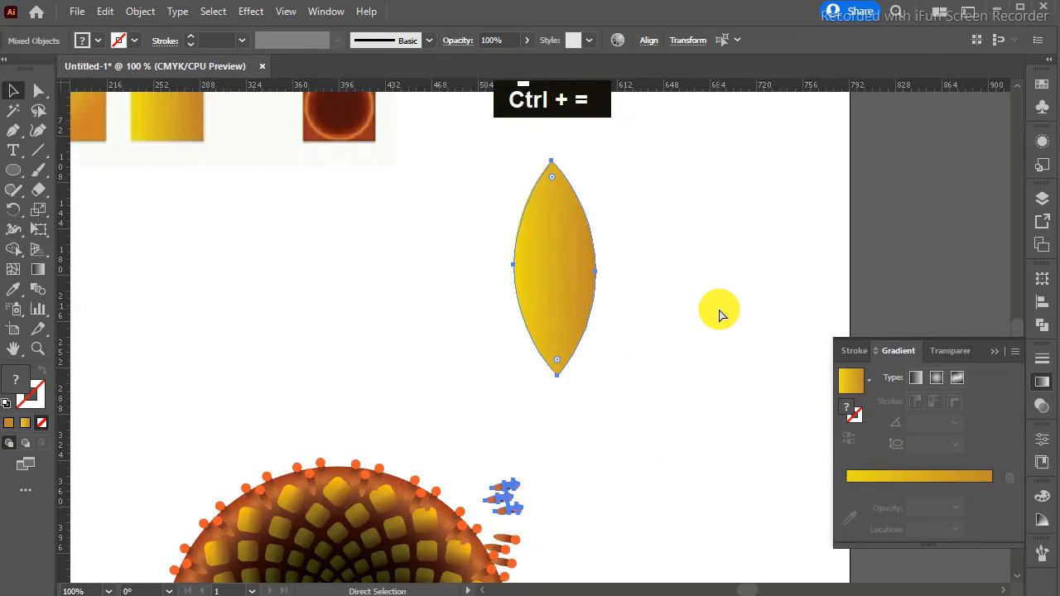
key(ctrl+equal)
click(813, 183)
click(573, 279)
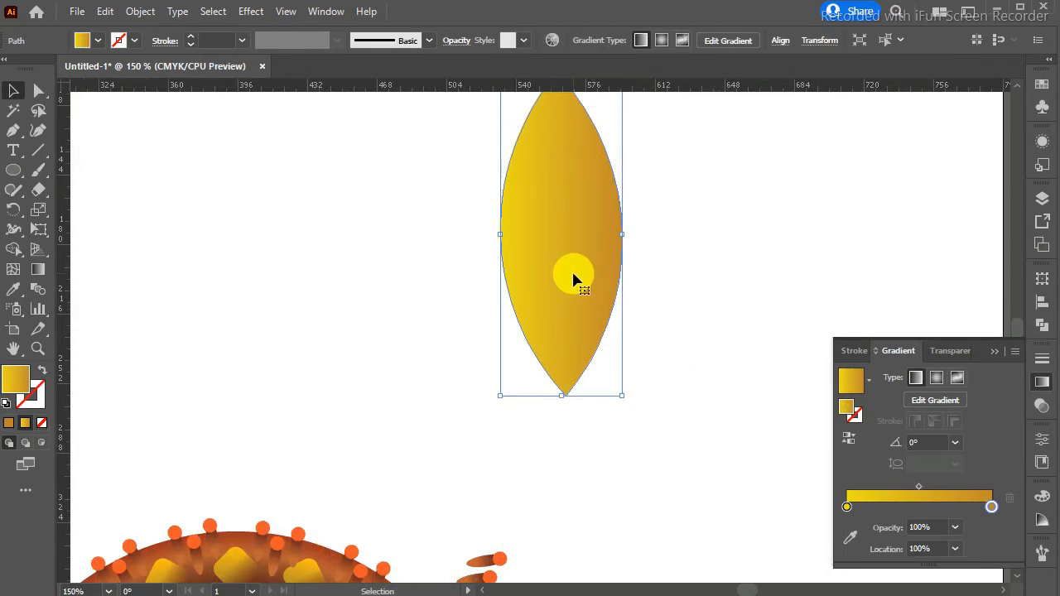
scroll(1018, 87, up, 2)
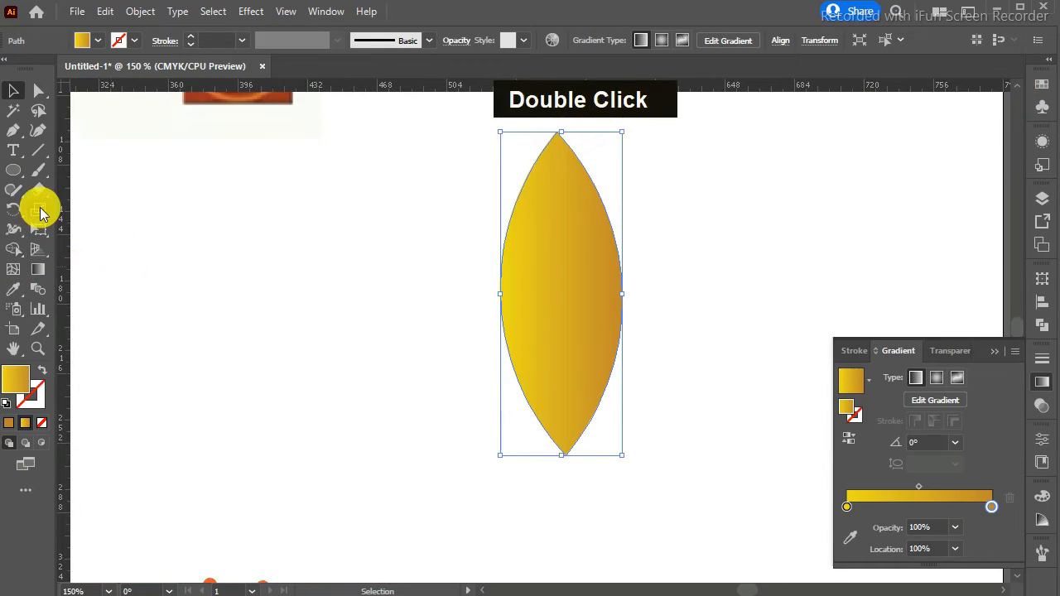
click(13, 130)
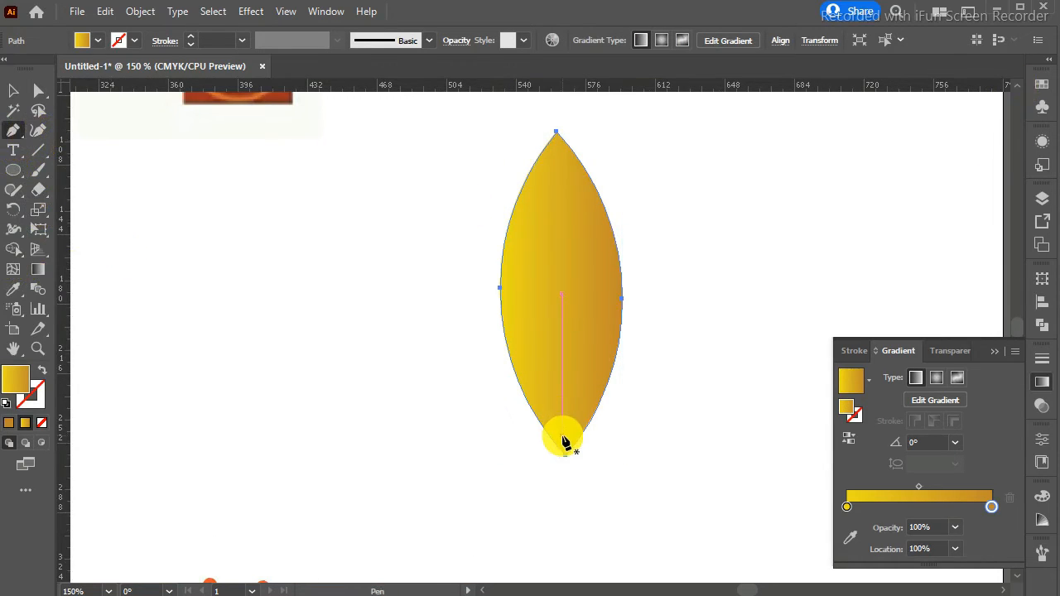
click(561, 435)
click(549, 171)
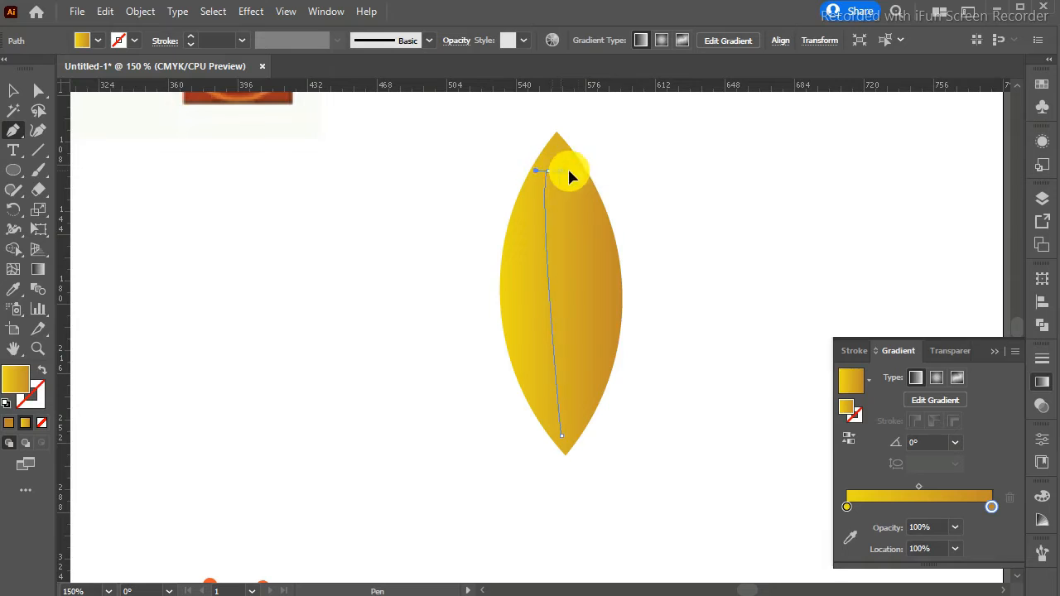
drag(602, 126, 612, 152)
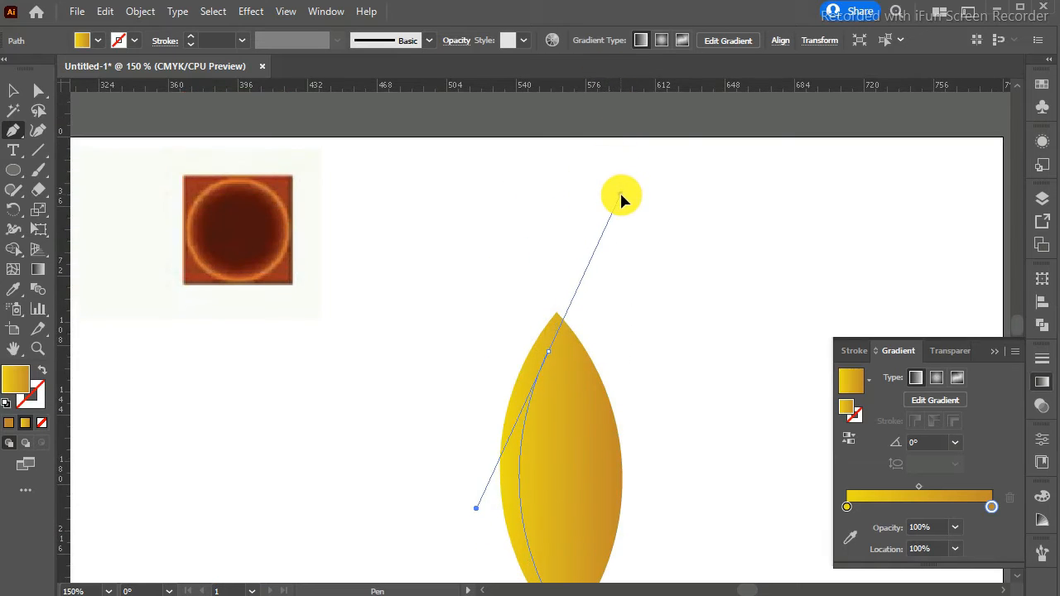
drag(623, 197, 623, 198)
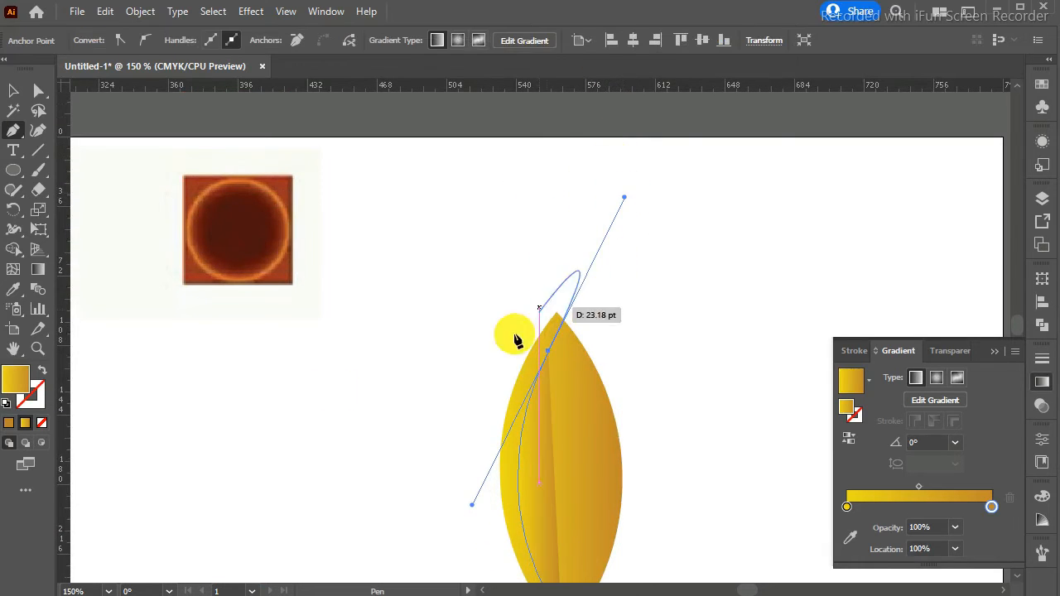
- Give the curved line no fill and an orange stroke, end the path, and set the stroke's magenta to 62%
click(39, 369)
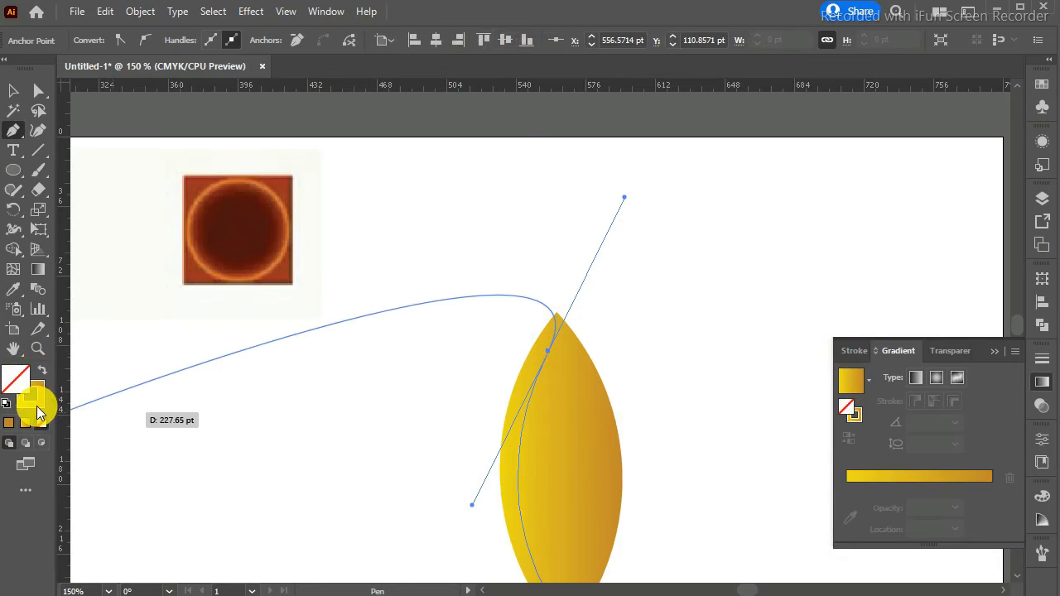
click(1042, 83)
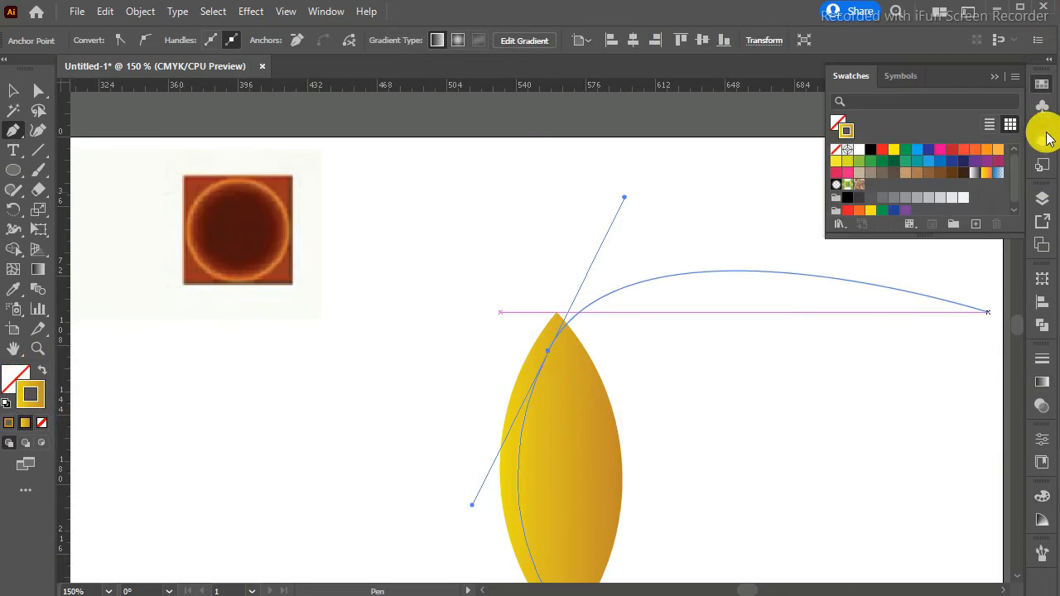
click(983, 151)
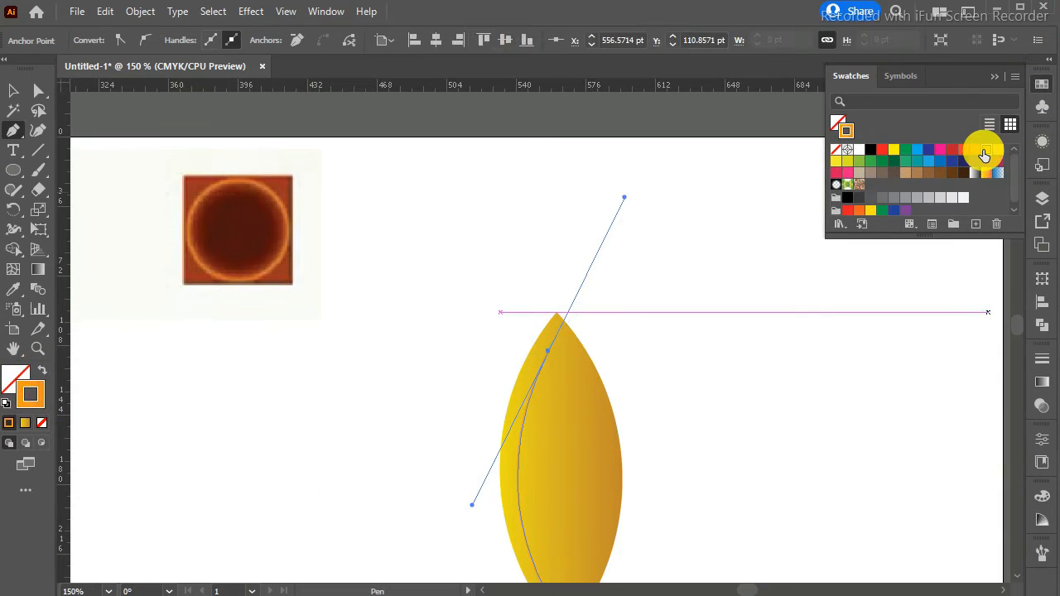
click(995, 76)
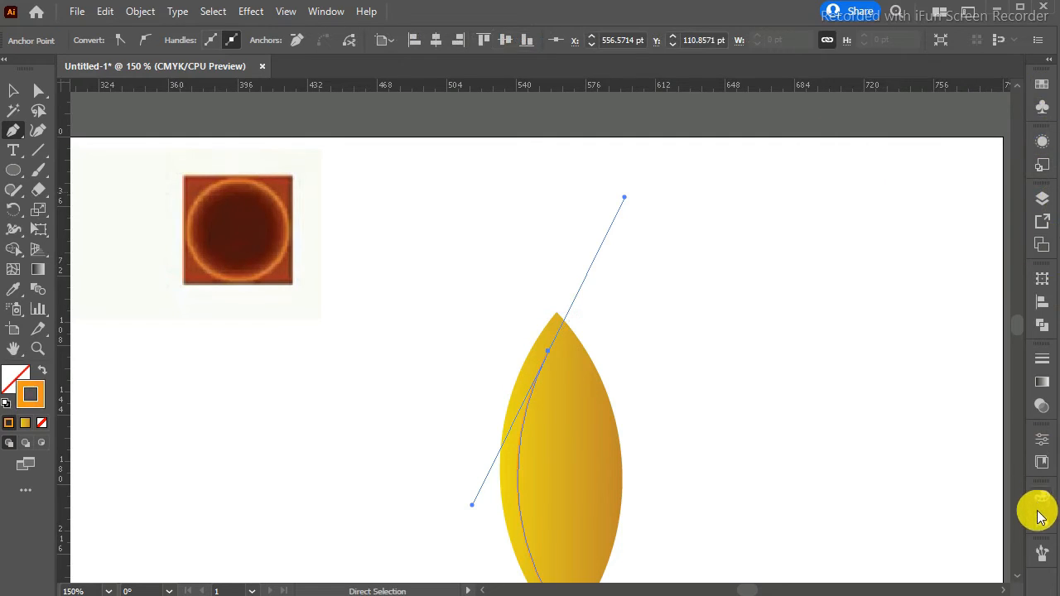
key(Return)
click(13, 91)
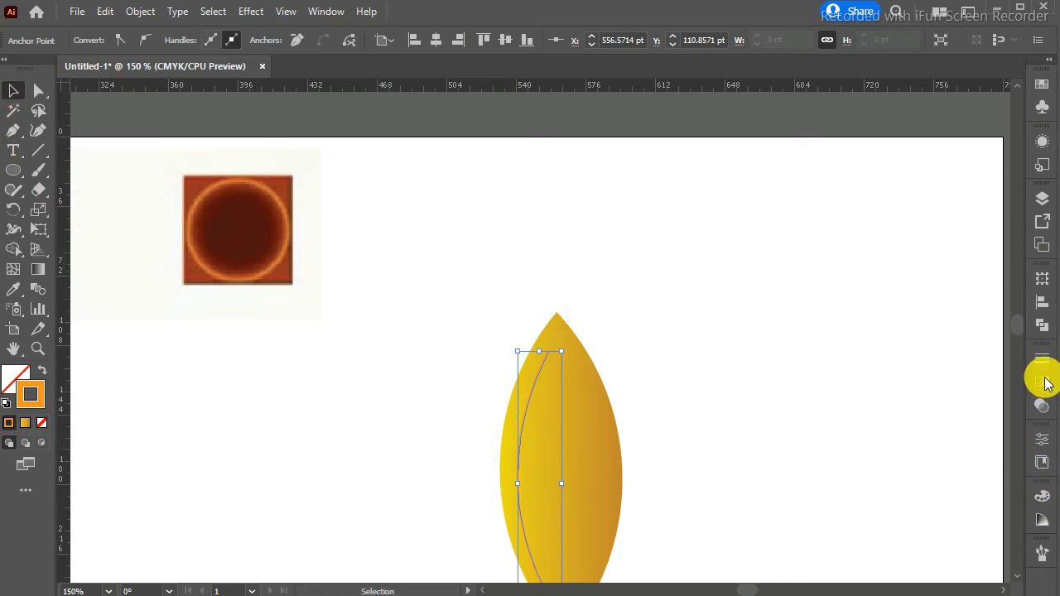
click(1043, 497)
drag(929, 484, 941, 483)
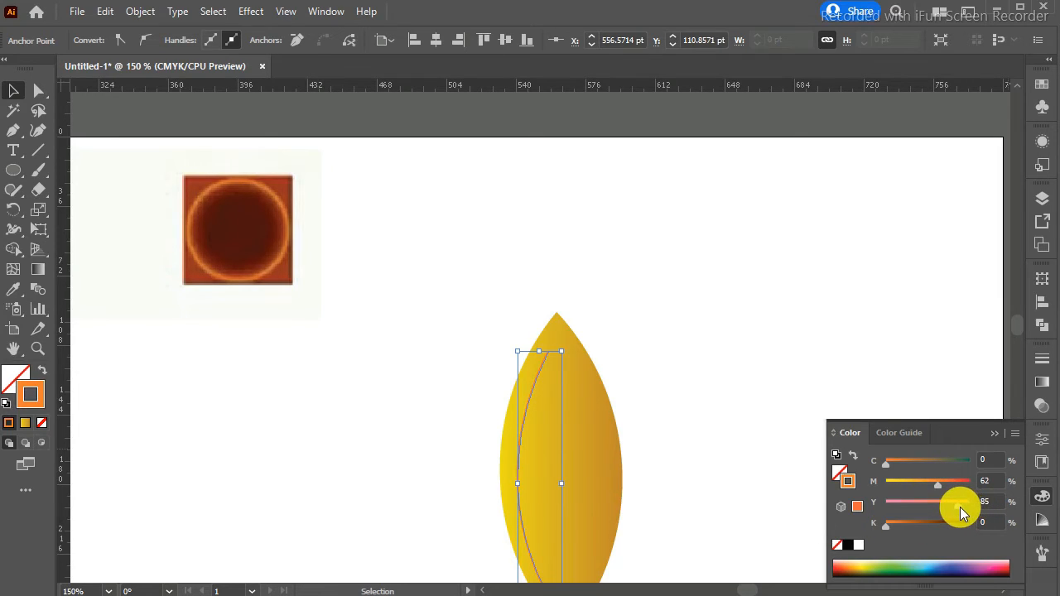
drag(949, 468, 954, 469)
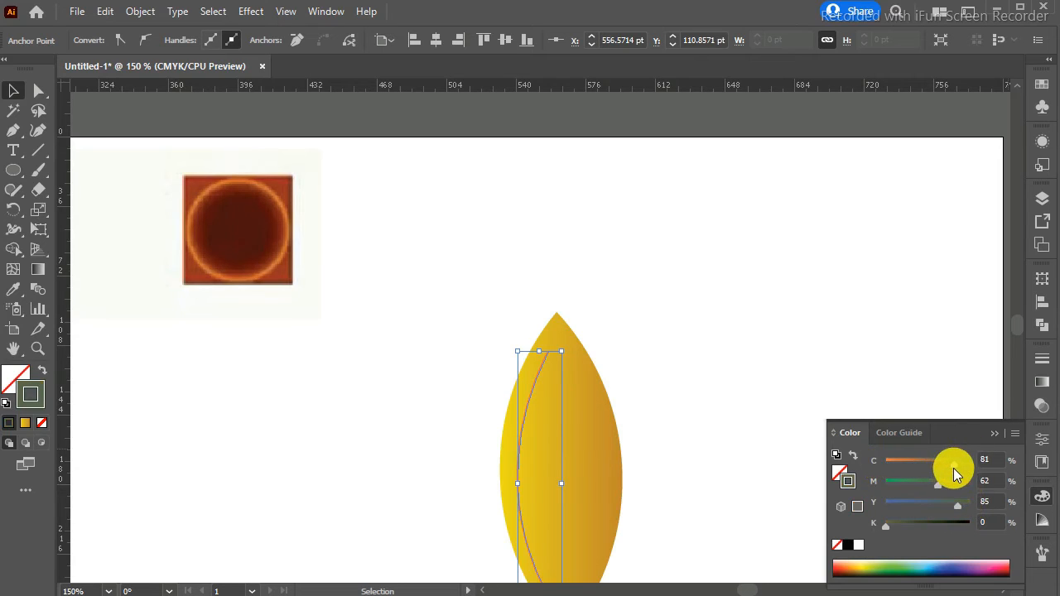
click(764, 420)
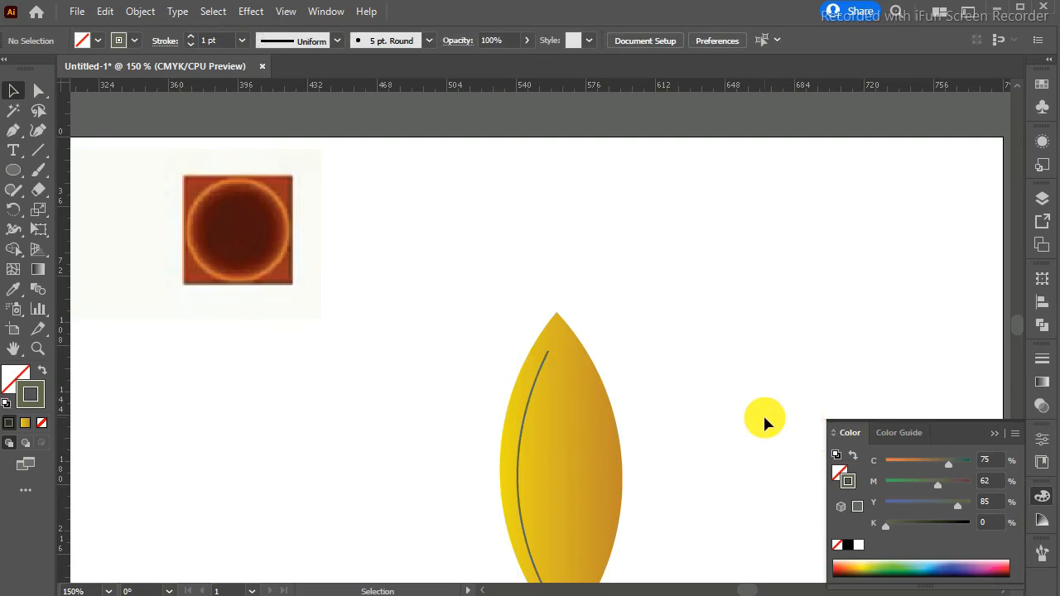
key(ctrl+z)
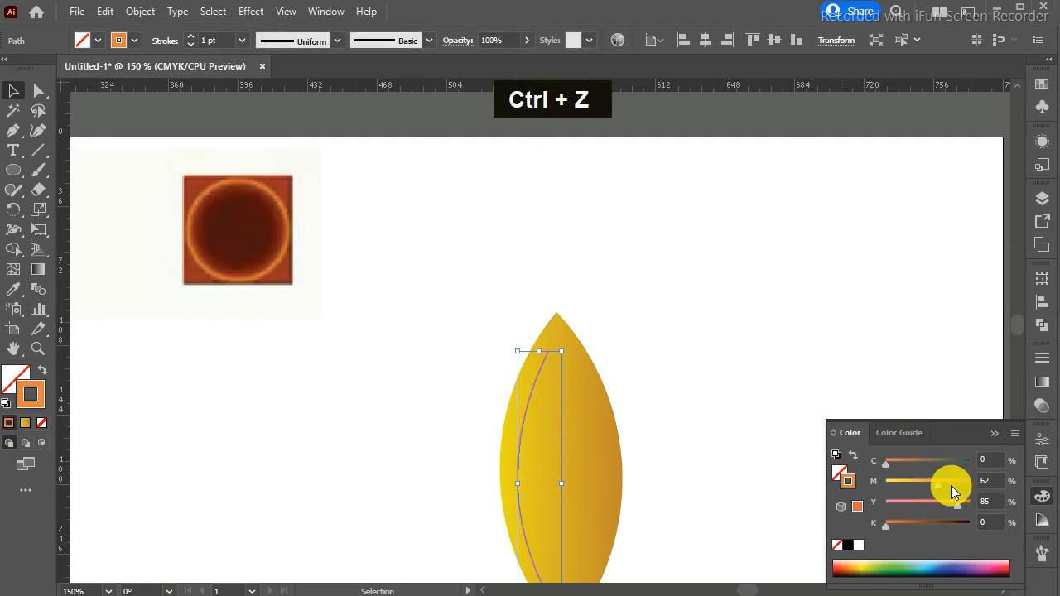
- Set the curved line's stroke to 30% magenta and give it a width profile tapered at both ends with a 2 pt weight
mouse_move(938, 483)
mouse_down()
mouse_move(950, 484)
mouse_move(911, 483)
mouse_up()
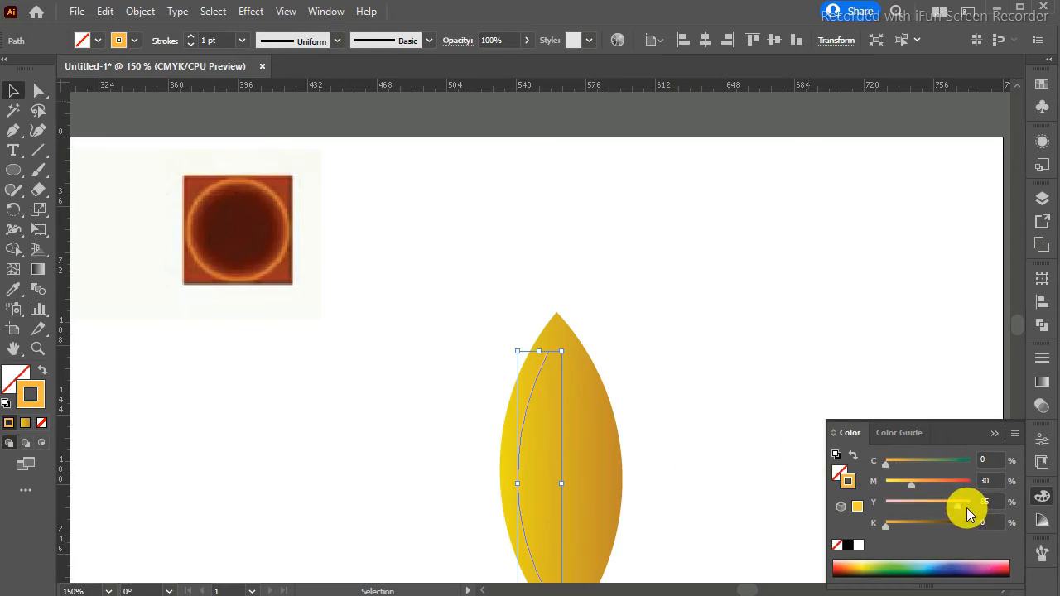
click(837, 328)
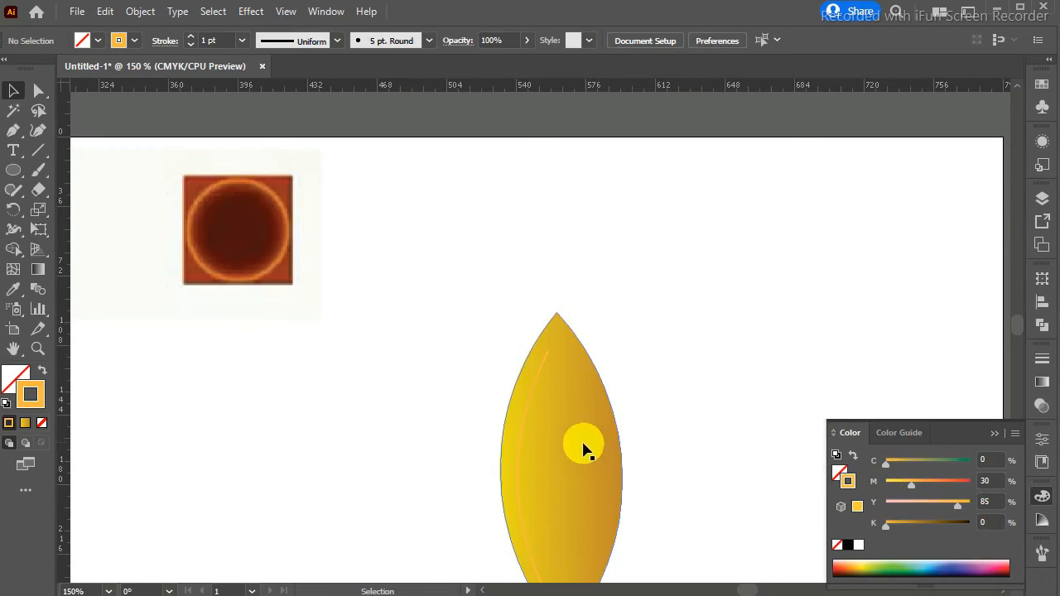
click(524, 451)
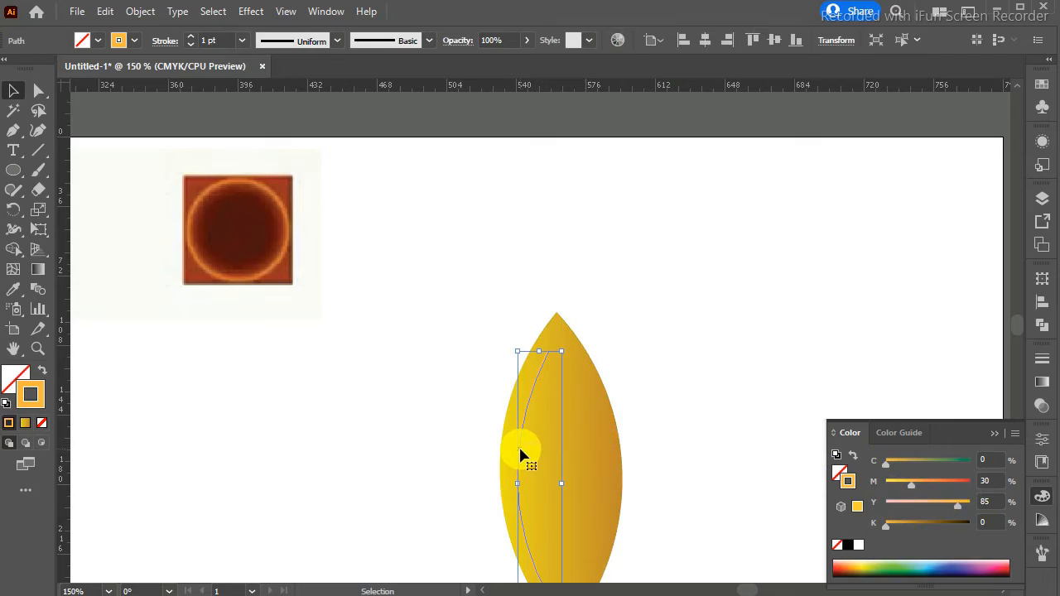
click(336, 40)
click(293, 94)
click(242, 39)
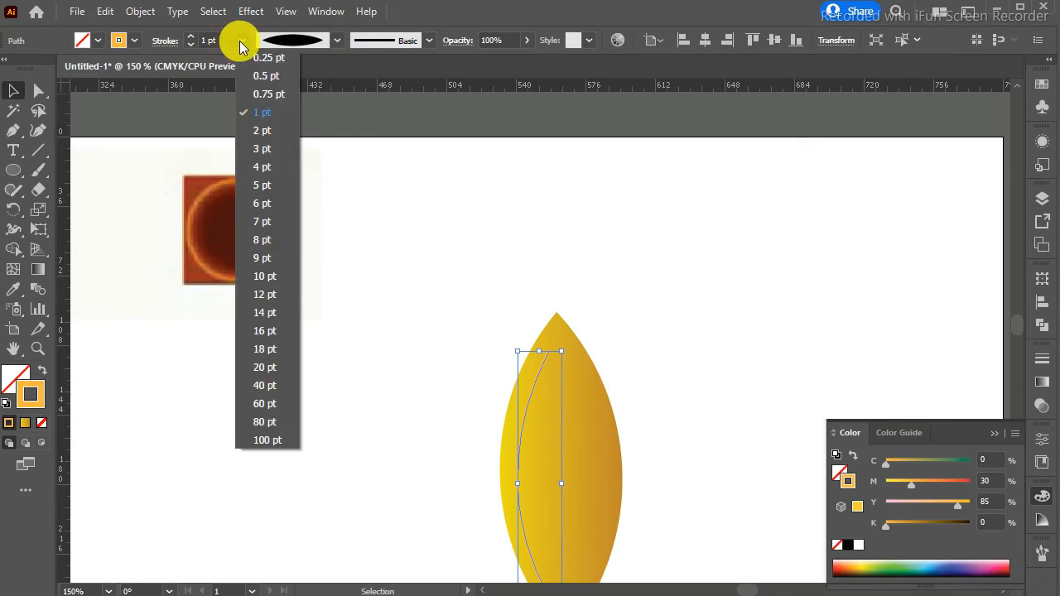
click(274, 130)
click(410, 237)
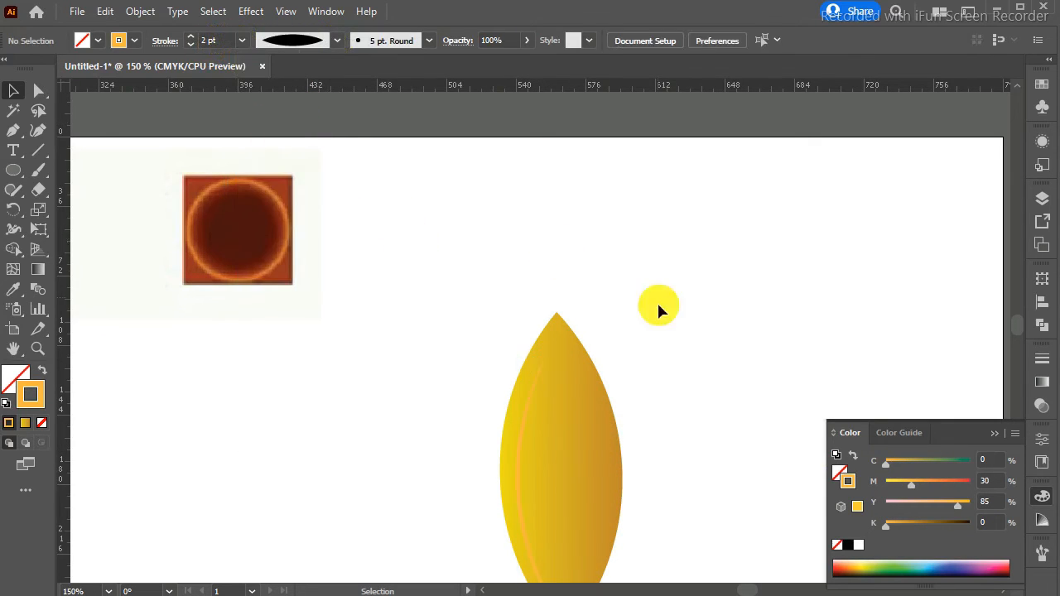
- Place a copy of the tapered line slightly to its right, parallel to the original
click(531, 409)
drag(530, 409, 535, 415)
click(461, 418)
key(ctrl+equal)
- Select both tapered lines, paste a copy of the pair, and reflect the copy across the vertical axis
click(535, 414)
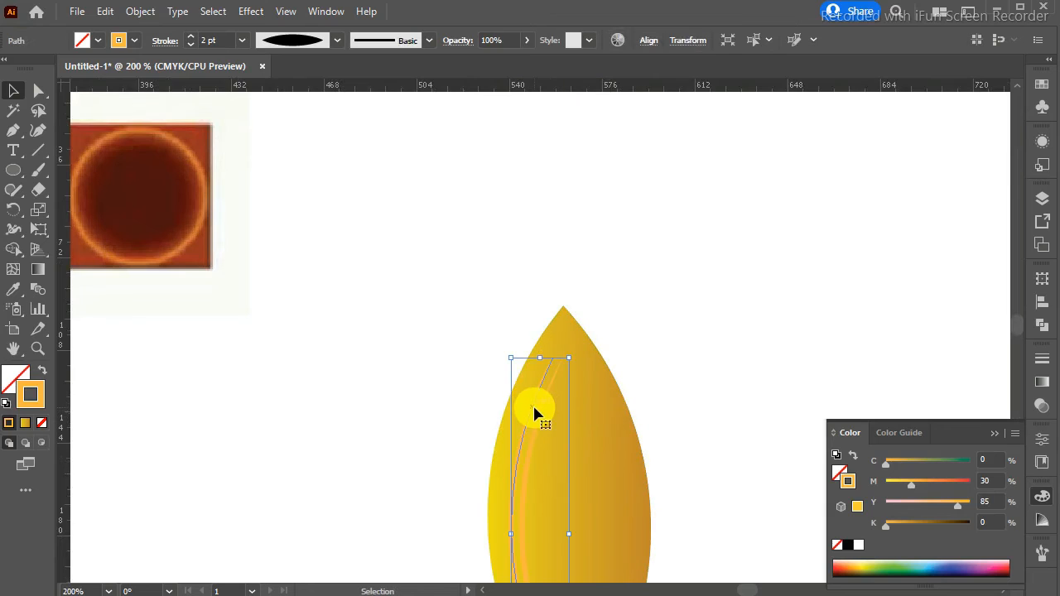
alt+click(545, 406)
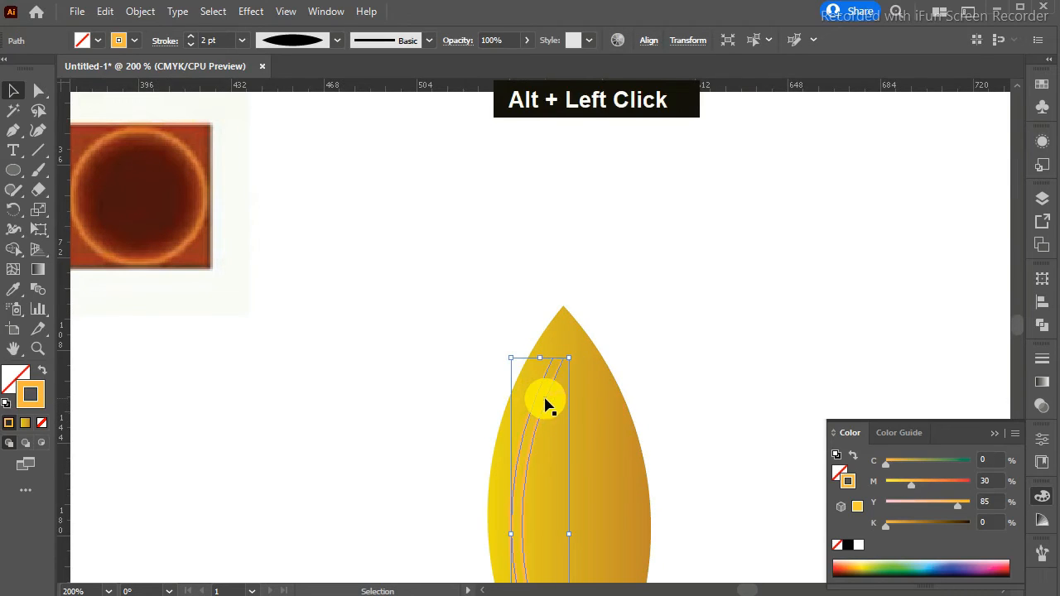
shift+click(545, 403)
key(ctrl+c)
key(ctrl+v)
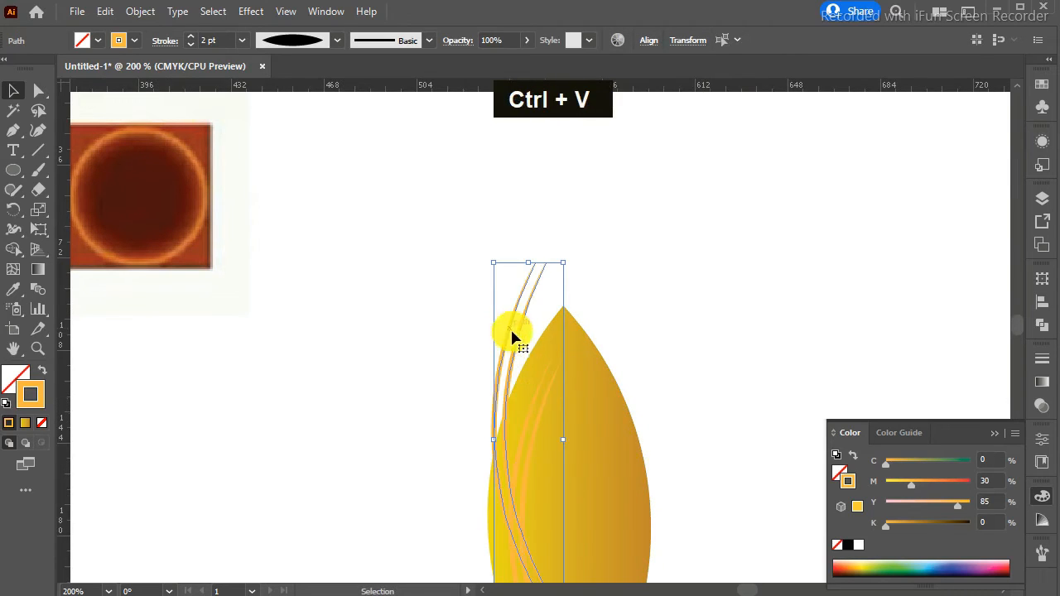
right_click(512, 334)
mouse_move(610, 498)
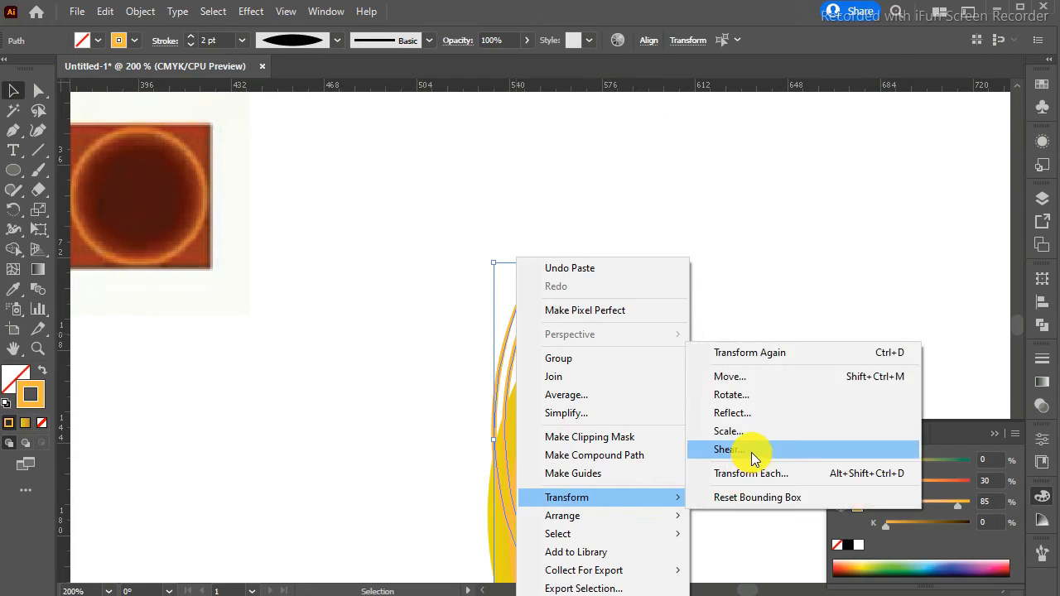
click(767, 412)
click(826, 388)
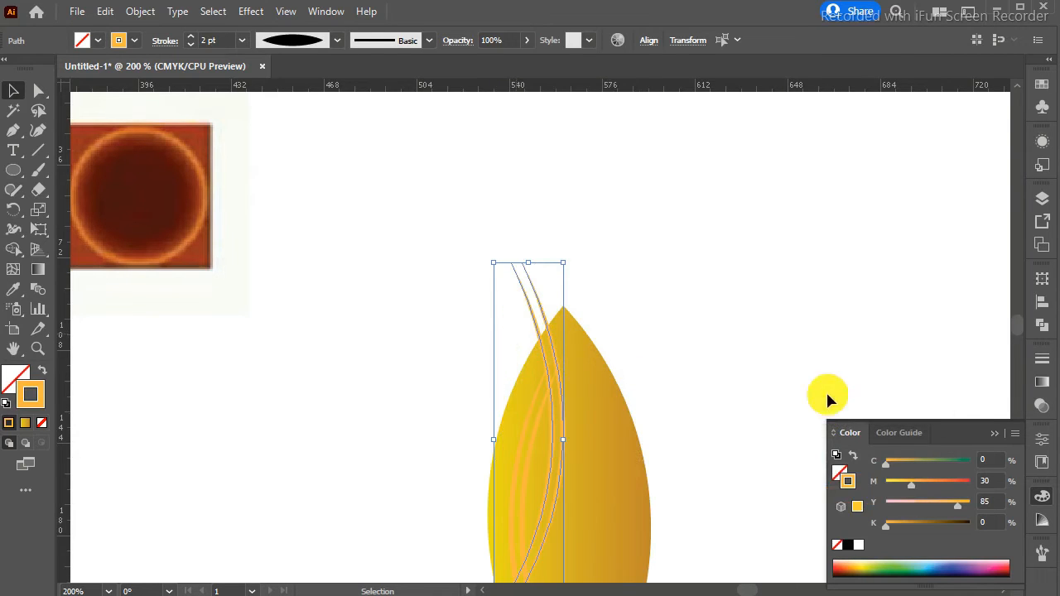
- Move the mirrored line pair to the petal's right side and rotate and nudge it to follow that edge
drag(534, 289, 599, 372)
key(a)
key(ctrl+minus)
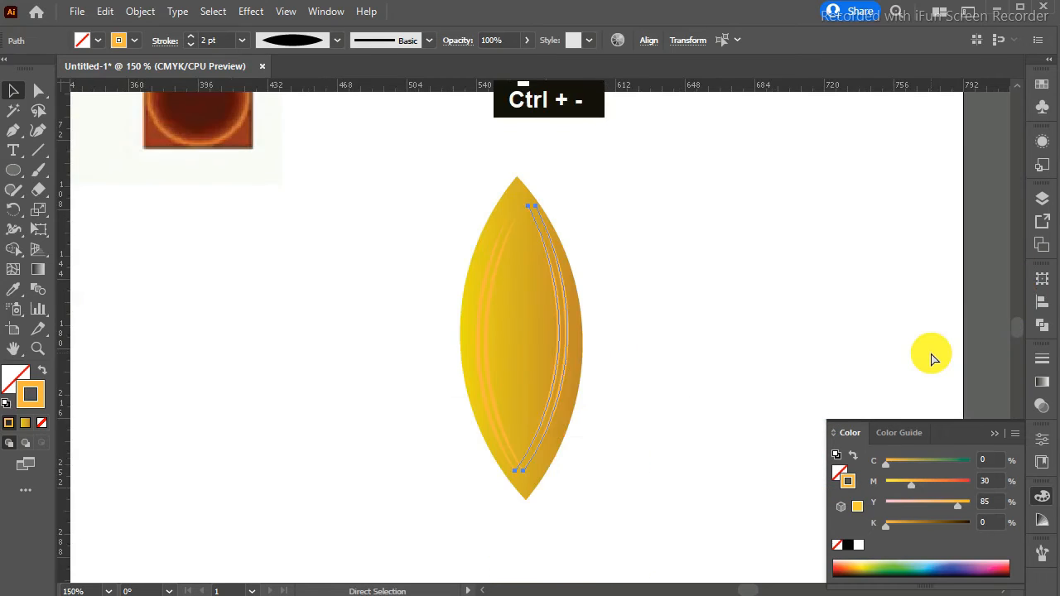
drag(508, 201, 499, 202)
key(Right)
key(Right)
key(Right)
key(Down)
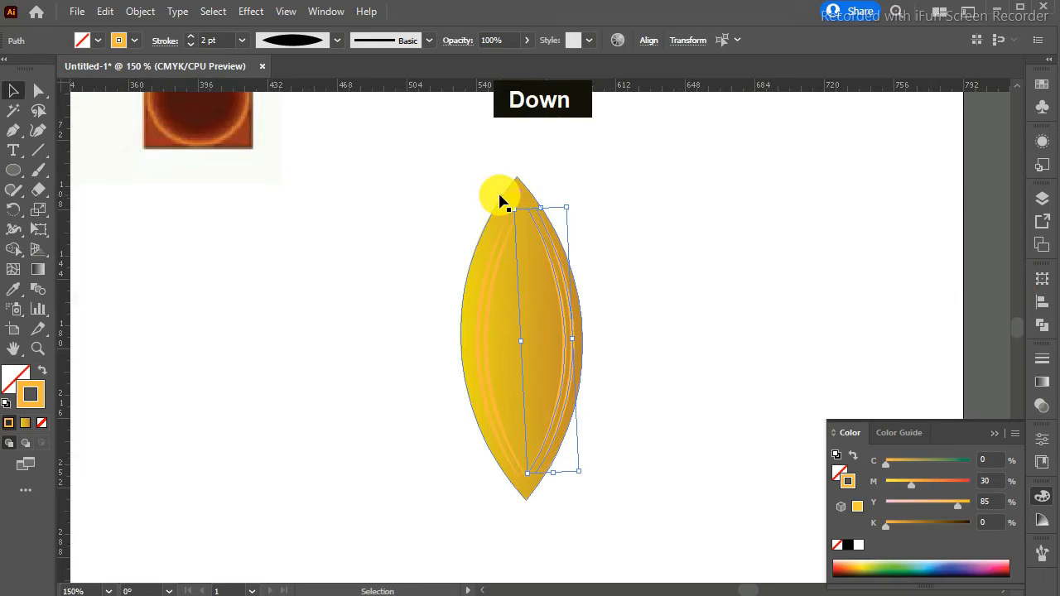
click(706, 280)
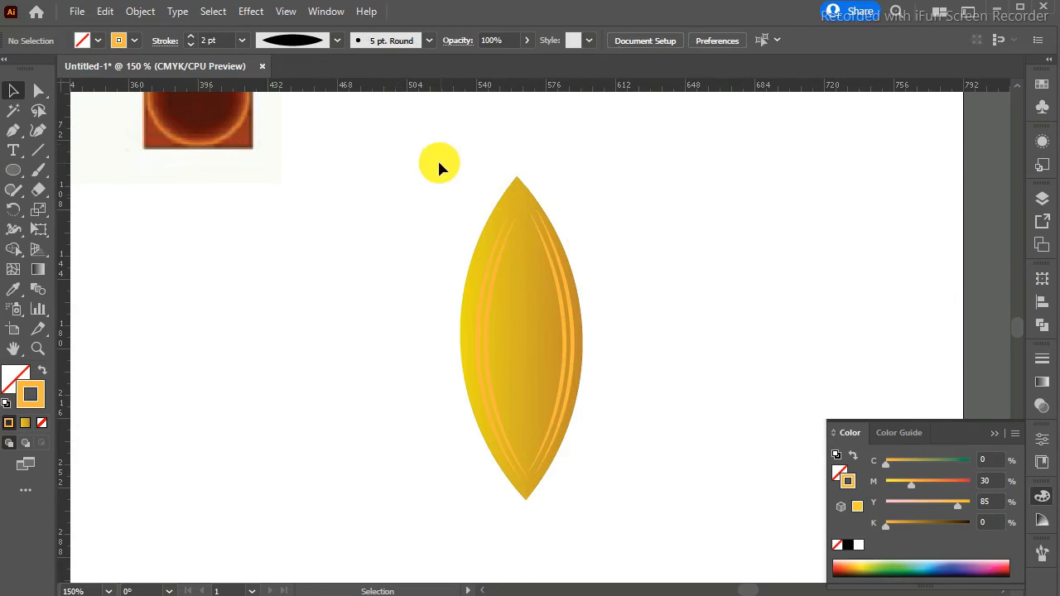
- Select the petal together with its four lines and scale it down slightly about its centre
drag(437, 158, 661, 442)
drag(582, 176, 572, 203)
alt+shift+click(556, 333)
click(556, 334)
drag(539, 336, 325, 305)
key(ctrl+z)
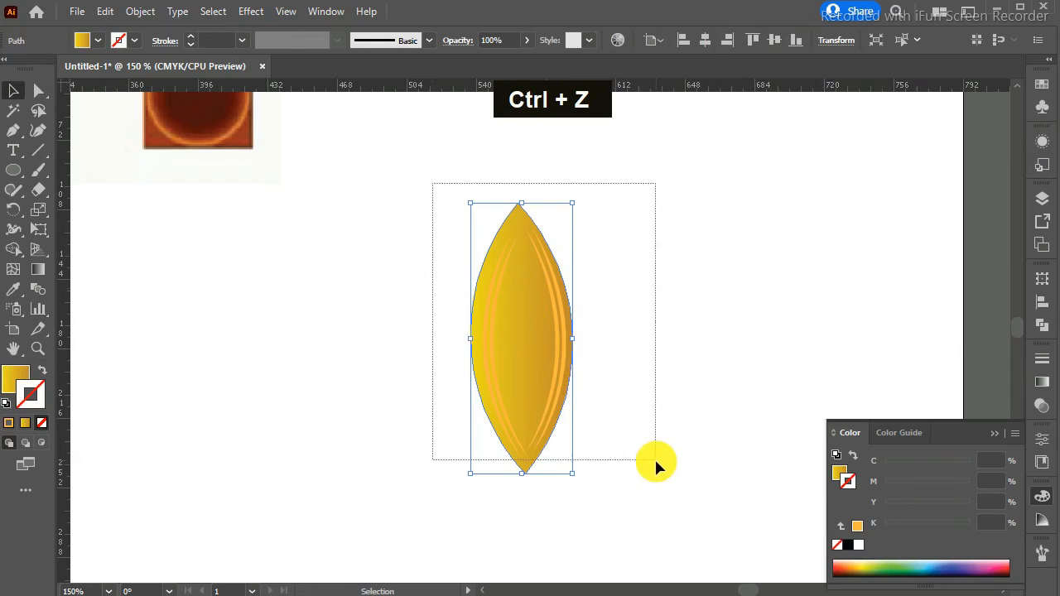
- Place a copy of the lined petal to its left and redirect the copy's gradient from yellow at the upper tip to dark orange below
drag(521, 336, 333, 310)
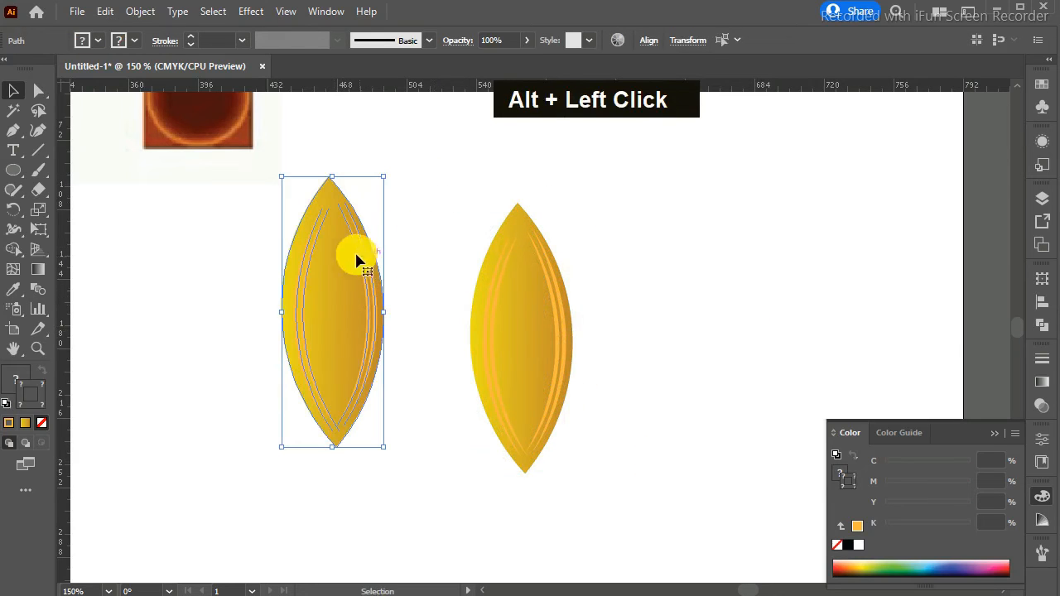
click(442, 172)
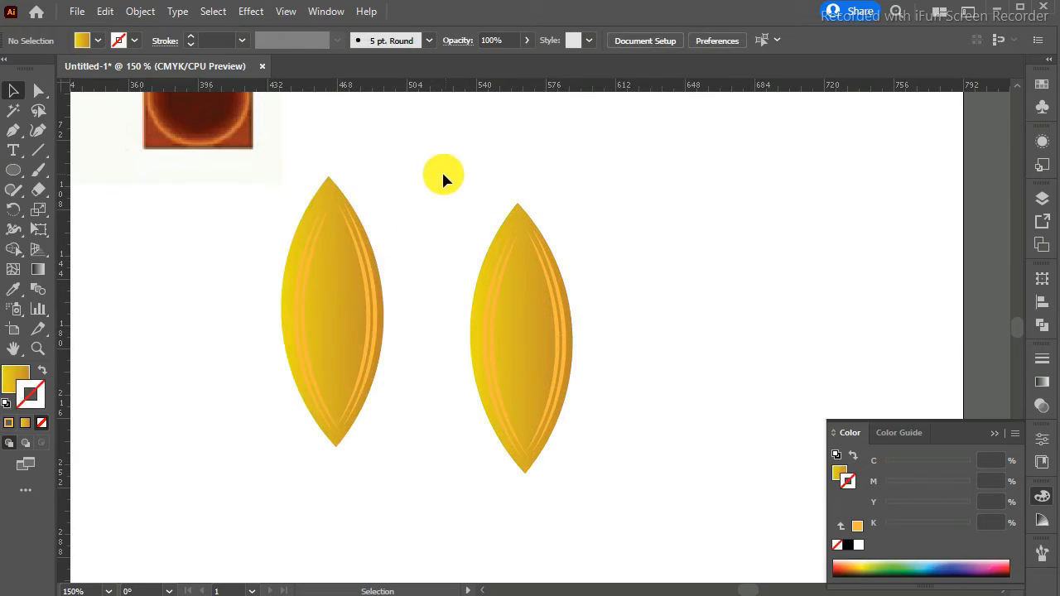
click(334, 189)
click(17, 383)
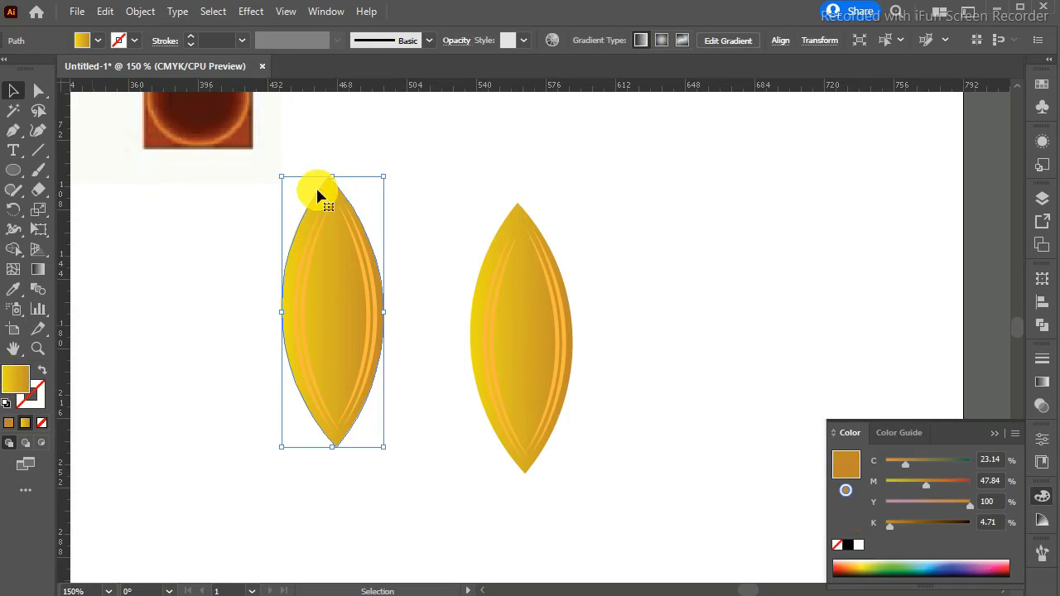
click(38, 269)
drag(330, 209, 336, 379)
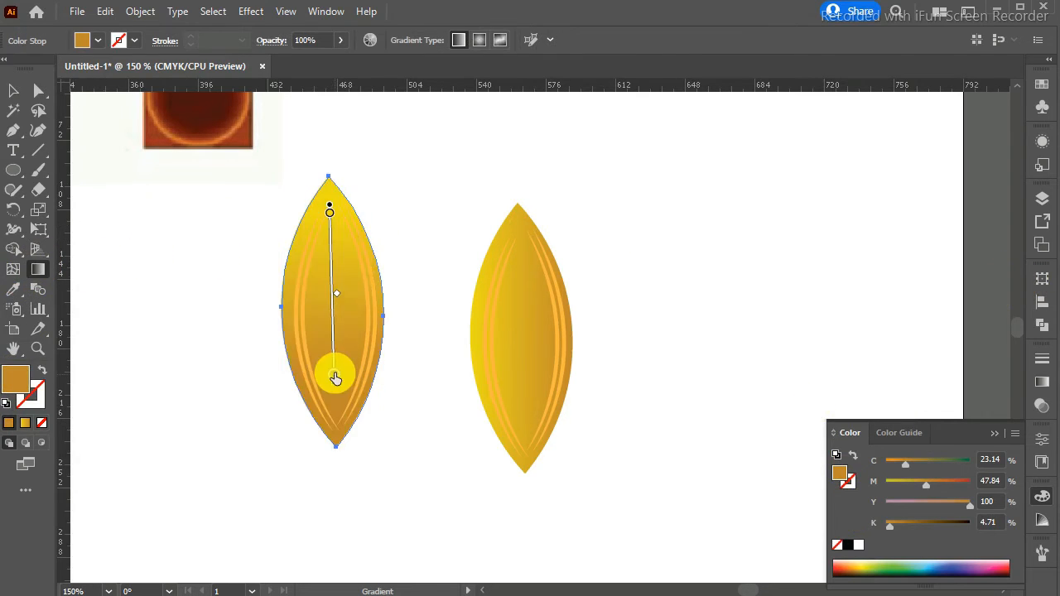
- Redirect the copied petal's gradient diagonally, from yellow near its upper-left edge to dark orange at its lower right, and deselect it
key(ctrl+z)
drag(312, 217, 340, 358)
drag(347, 234, 321, 377)
drag(306, 236, 353, 370)
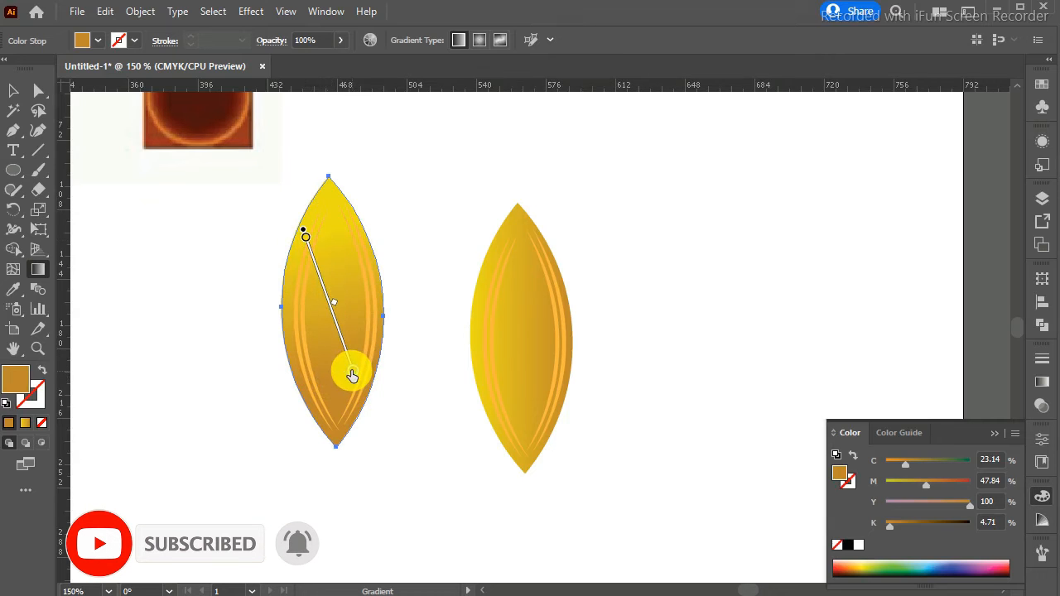
key(v)
click(187, 276)
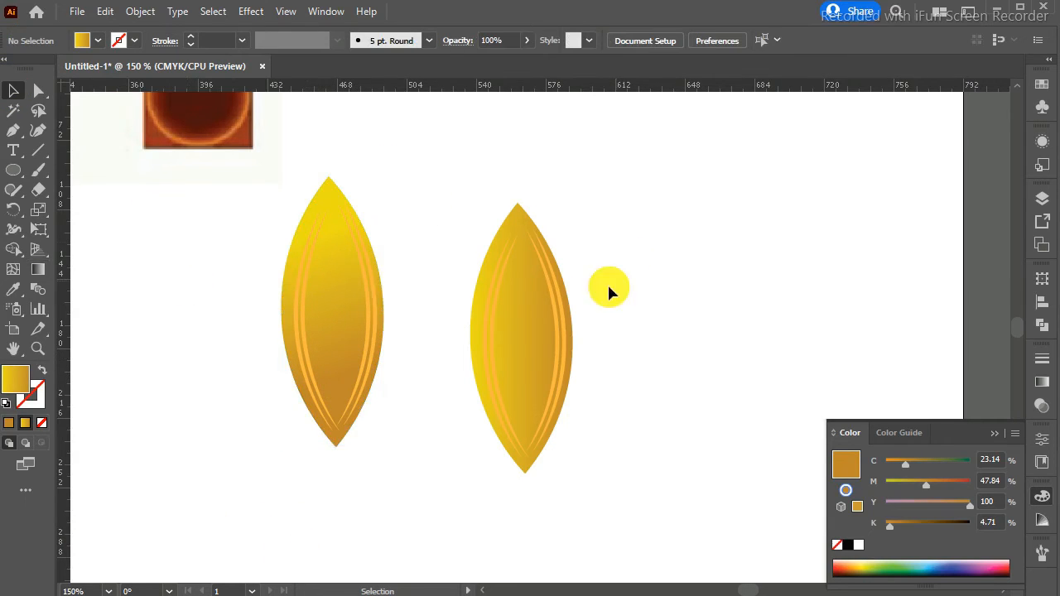
- Move the two spare groups of three pins onto the right rim of the spiral circle to fill its gaps
key(ctrl+minus)
key(ctrl+minus)
key(ctrl+minus)
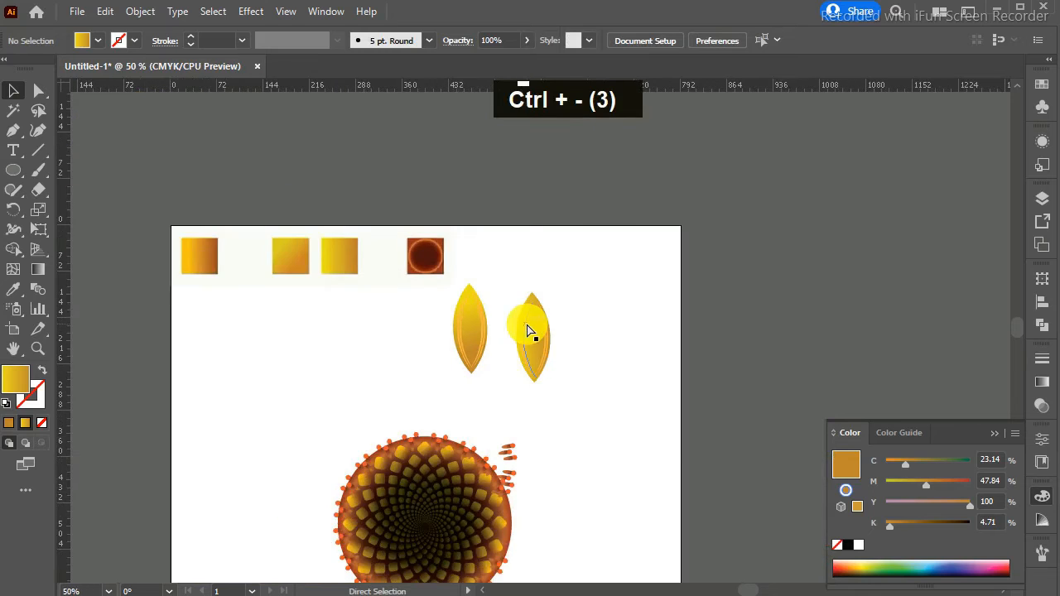
key(ctrl+minus)
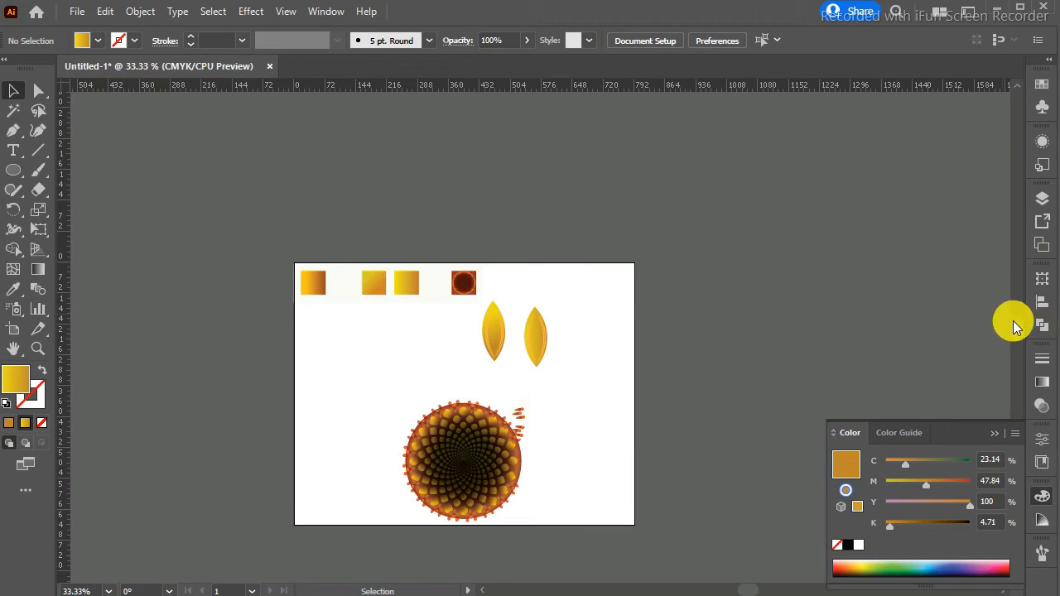
scroll(1013, 322, down, 3)
key(ctrl+equal)
key(ctrl+equal)
key(ctrl+equal)
key(ctrl+equal)
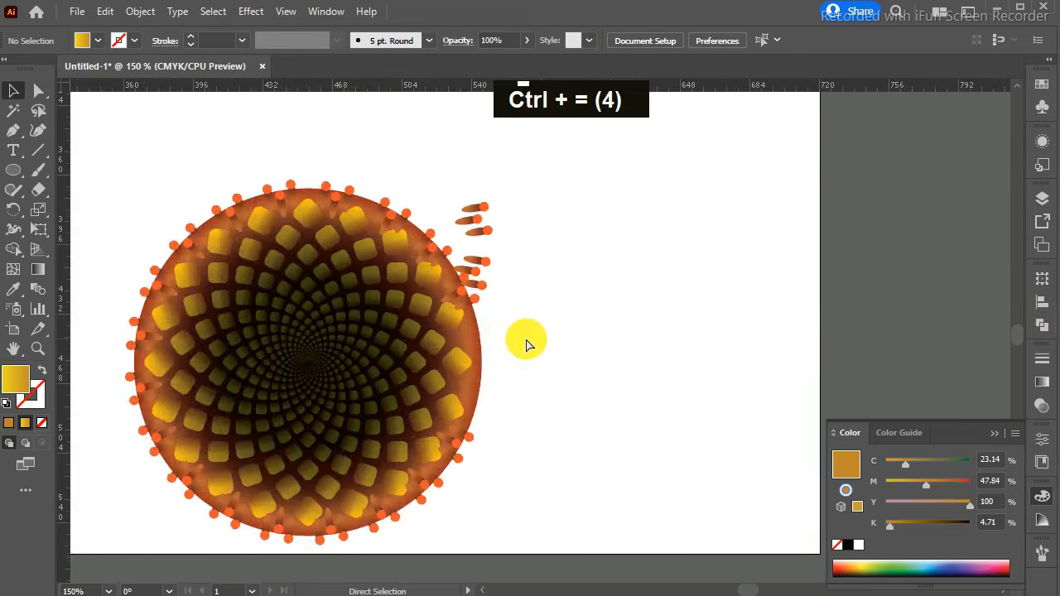
drag(458, 266, 455, 392)
drag(461, 157, 452, 331)
key(Up)
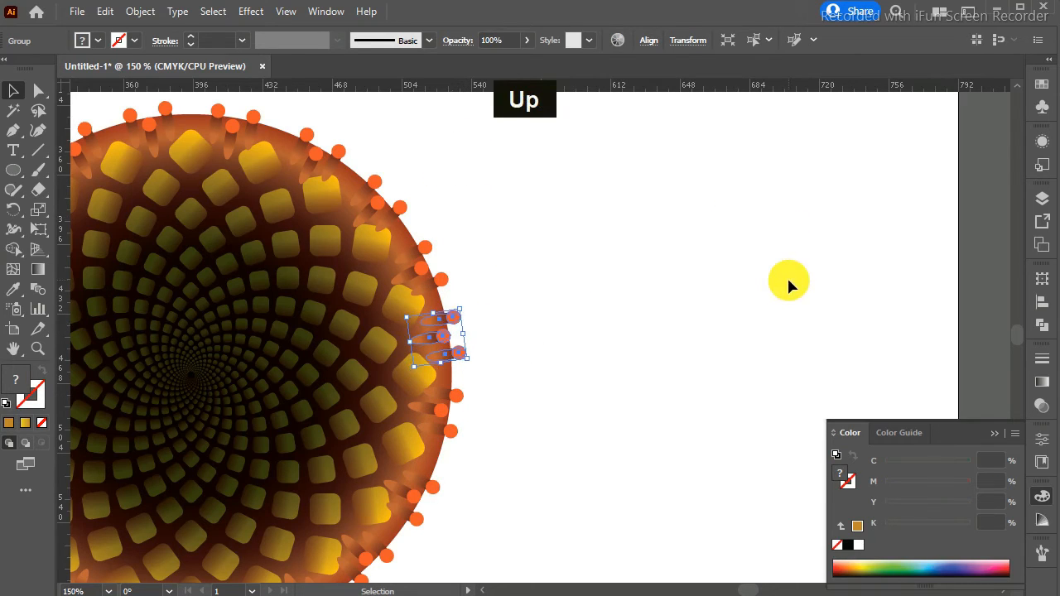
click(787, 286)
key(ctrl+minus)
key(ctrl+minus)
key(ctrl+minus)
drag(534, 177, 422, 220)
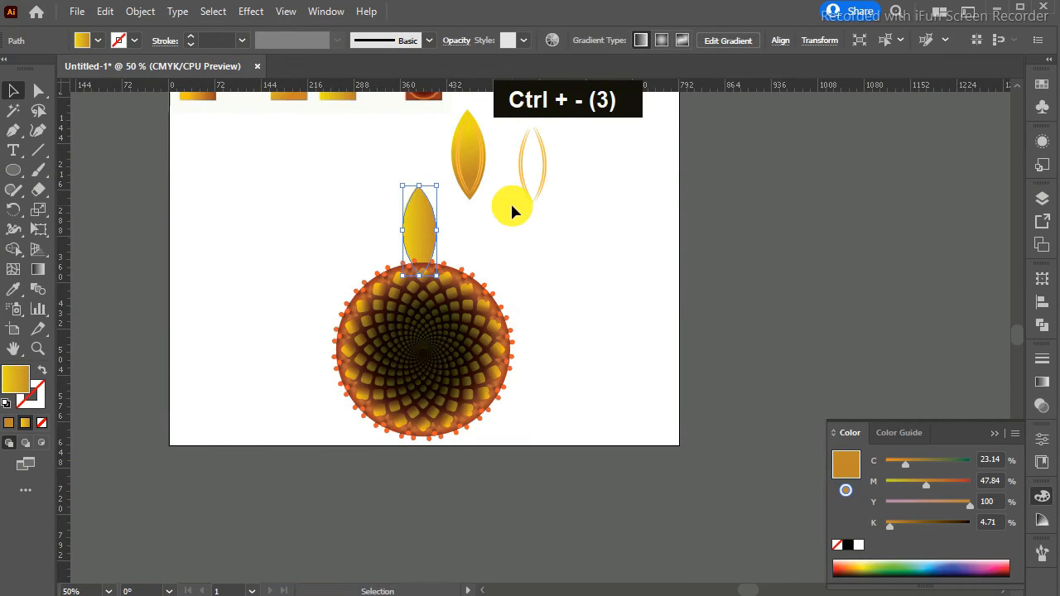
key(Right)
key(Right)
key(Right)
key(Right)
key(Right)
key(Right)
key(Right)
key(Right)
key(Right)
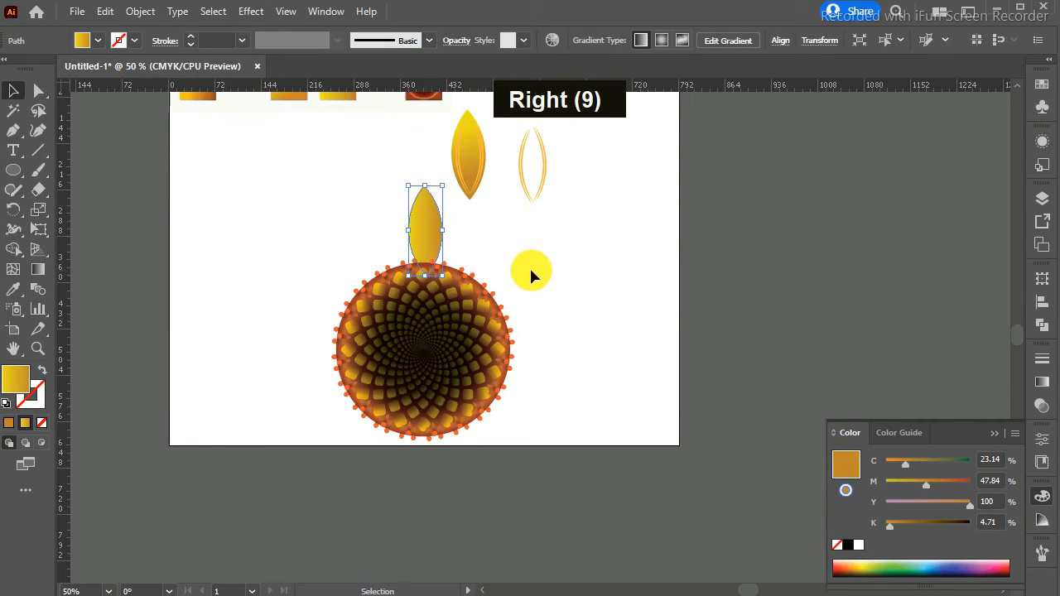
key(ctrl+z)
key(ctrl+z)
key(ctrl+z)
key(ctrl+z)
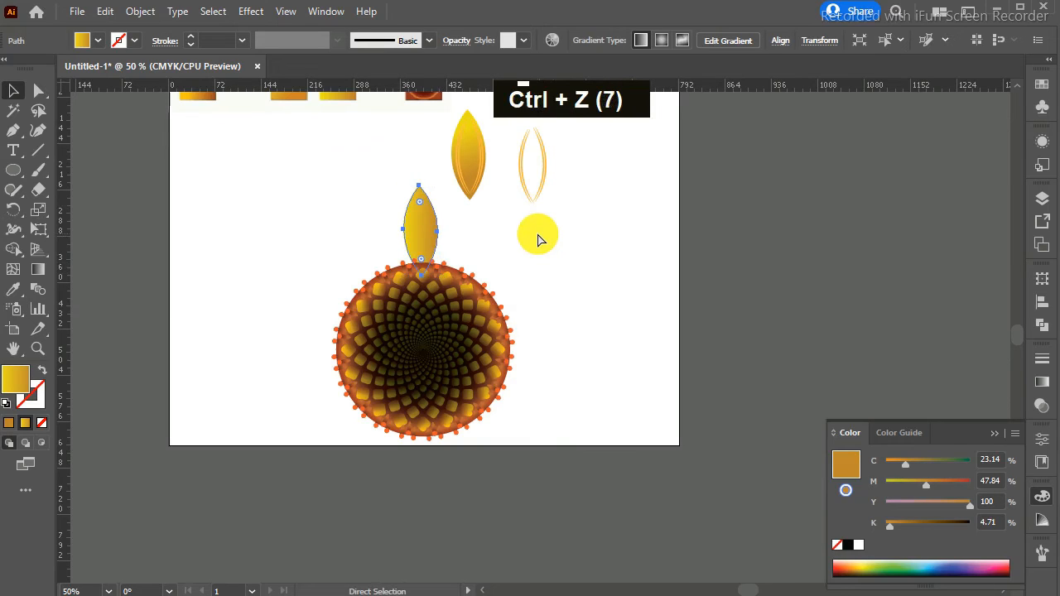
key(ctrl+z)
key(ctrl+z)
key(ctrl+z)
key(ctrl+z)
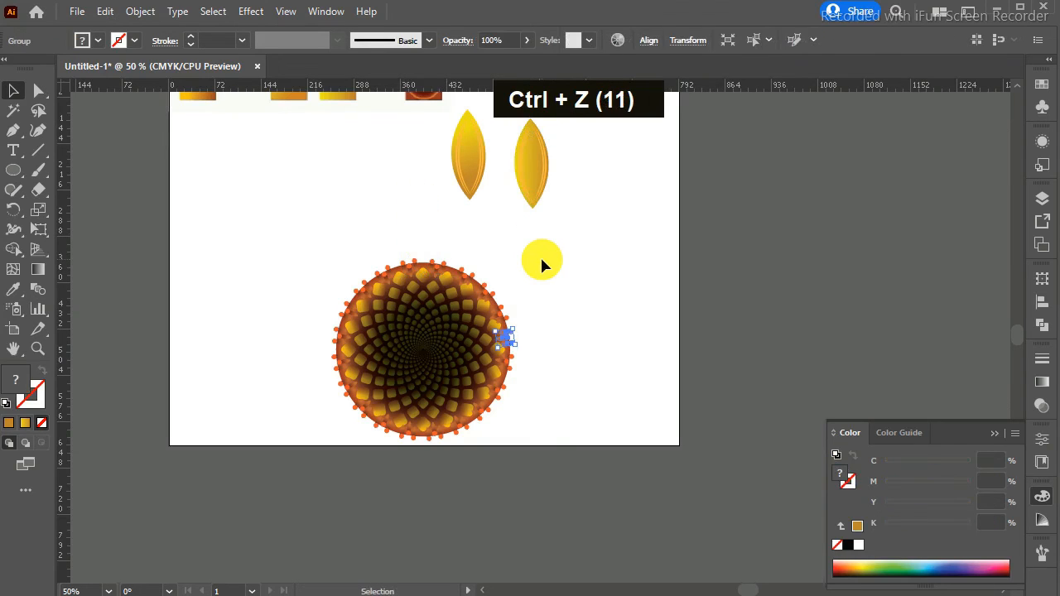
- Select the right-hand spare petal together with its four vein lines and group them
click(550, 307)
click(531, 162)
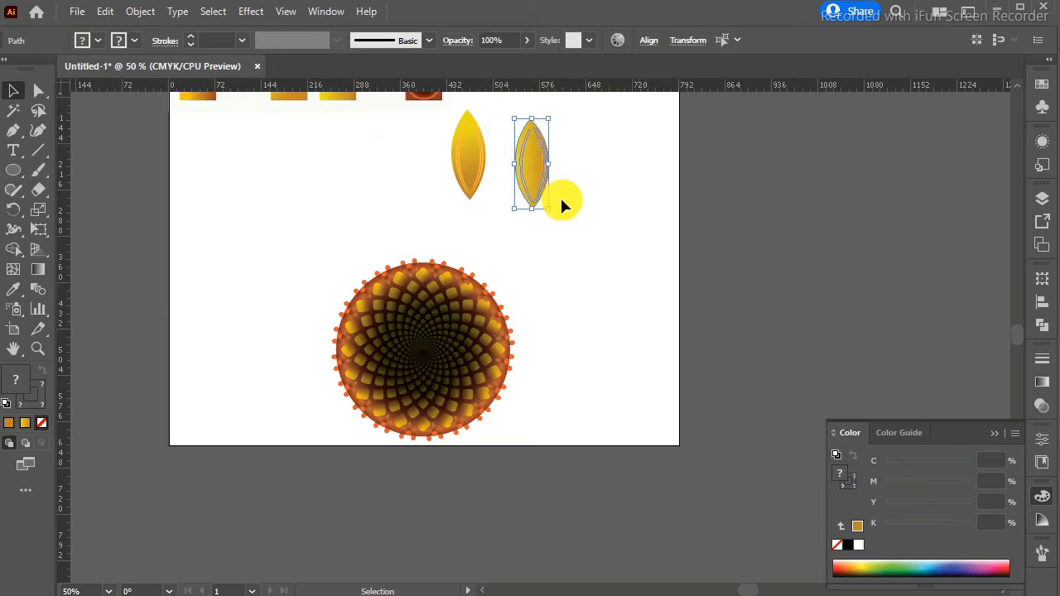
right_click(538, 175)
click(604, 276)
click(580, 268)
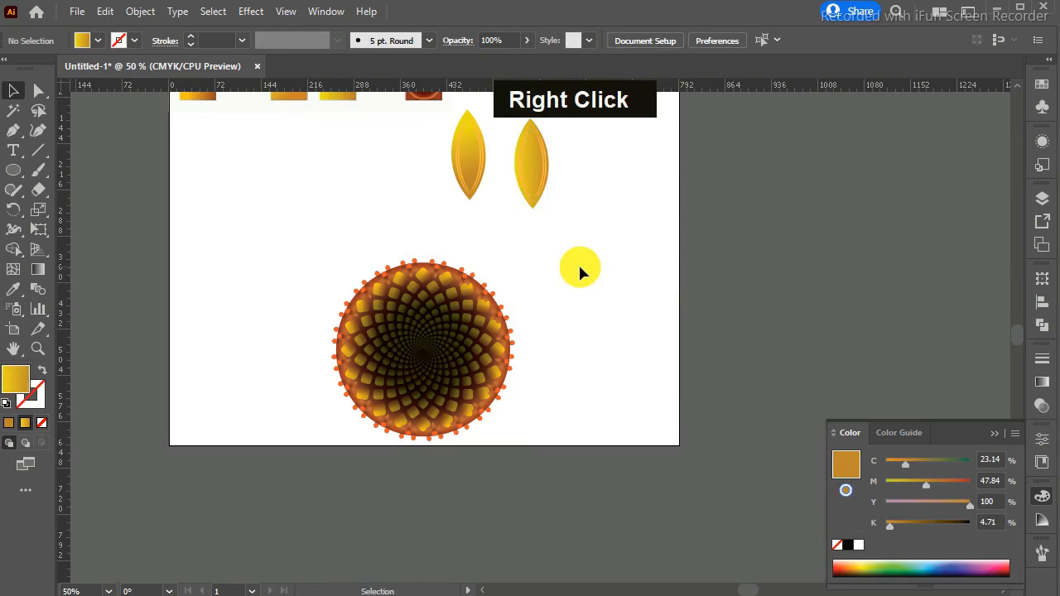
- Place the grouped petal upright above the spiral circle, with its lower tip overlapping the rim, and nudge it slightly left
drag(526, 193, 424, 253)
key(ctrl+equal)
key(ctrl+equal)
key(ctrl+equal)
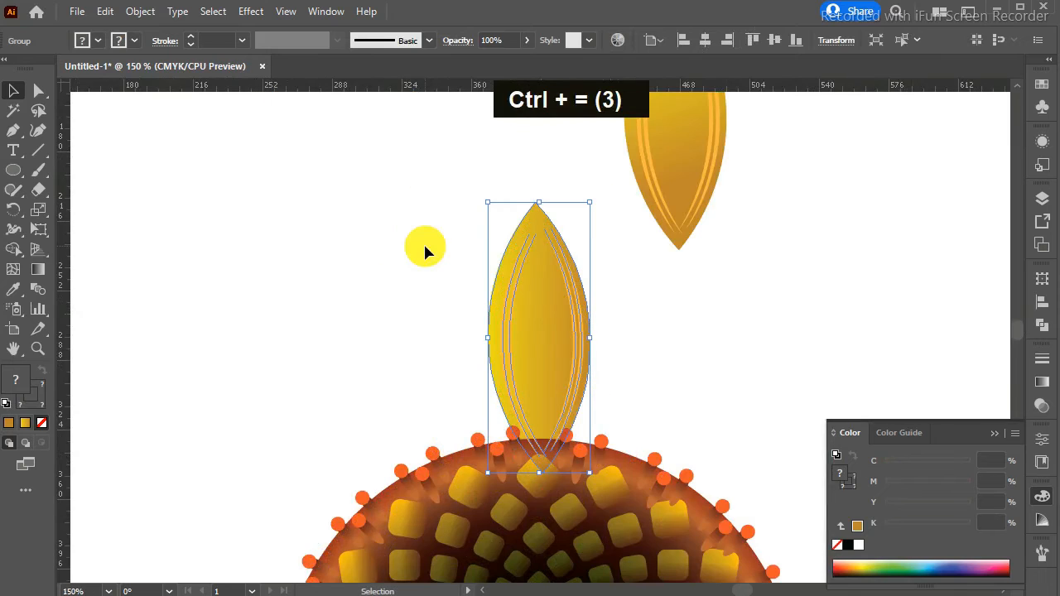
key(Left)
- Send the petal group to the back of the stacking order
right_click(553, 355)
mouse_move(684, 258)
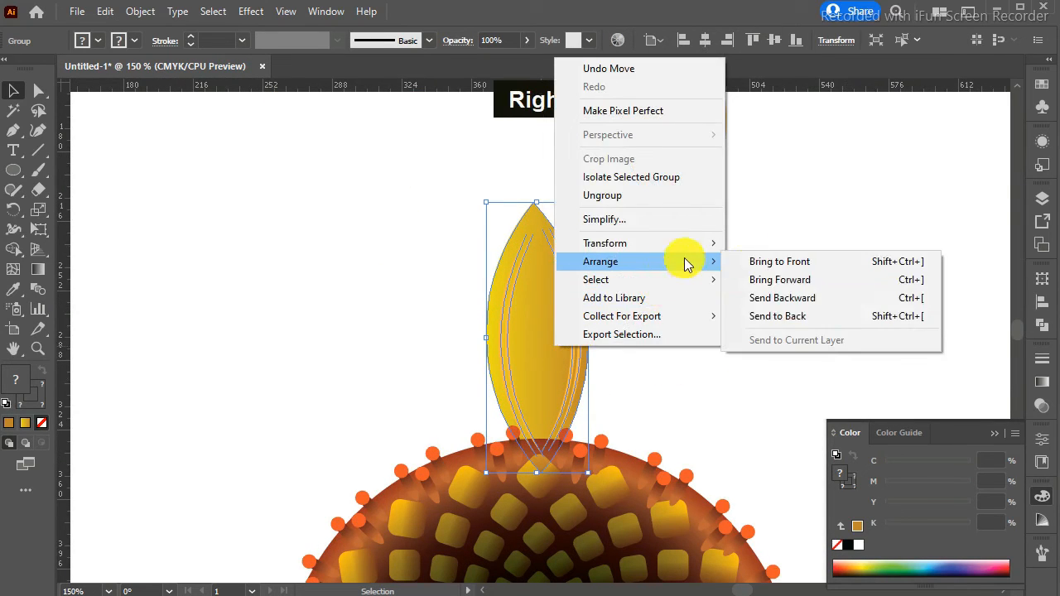
click(789, 263)
click(778, 324)
click(541, 354)
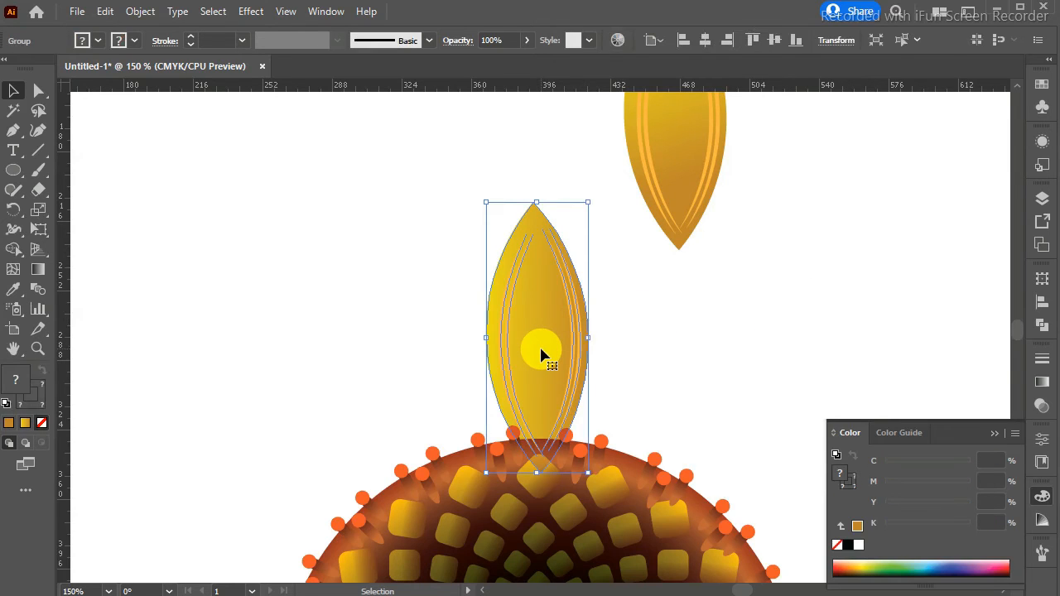
- Check the petal group's gradient, stroke and transparency settings
click(1042, 382)
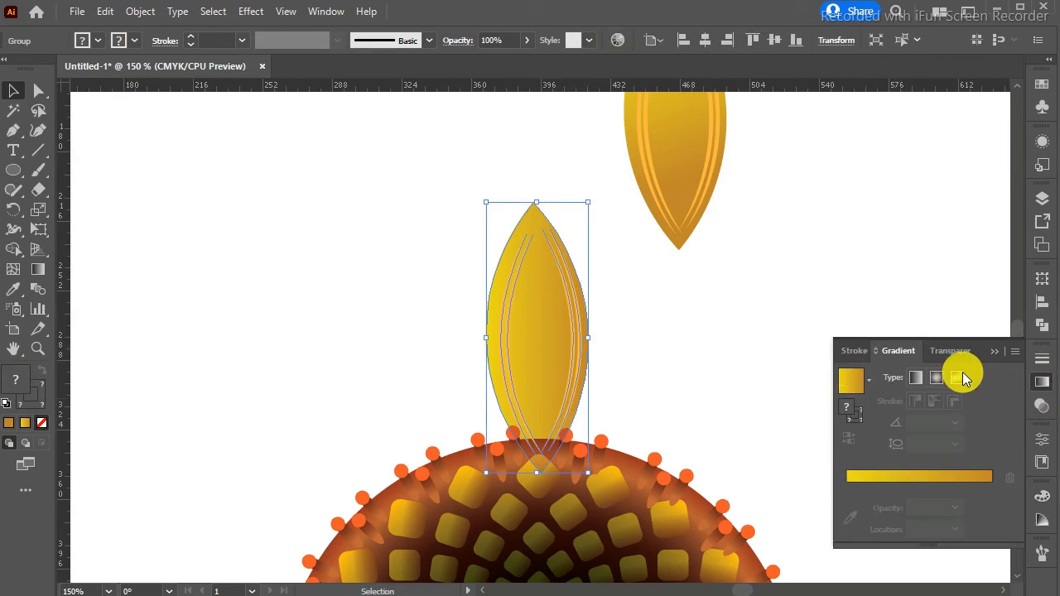
click(953, 354)
click(858, 351)
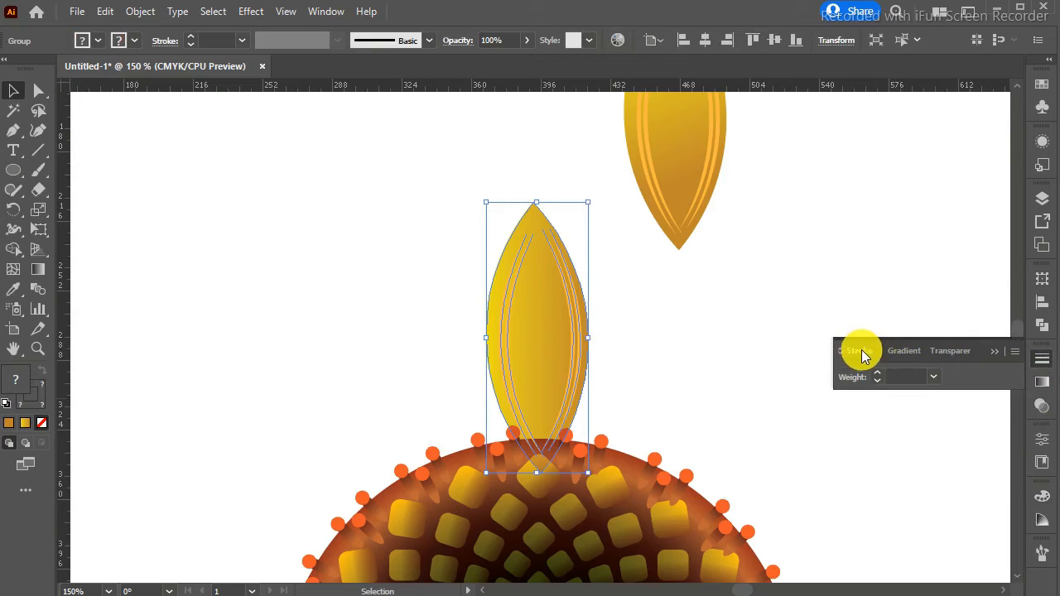
click(901, 352)
click(948, 350)
click(940, 275)
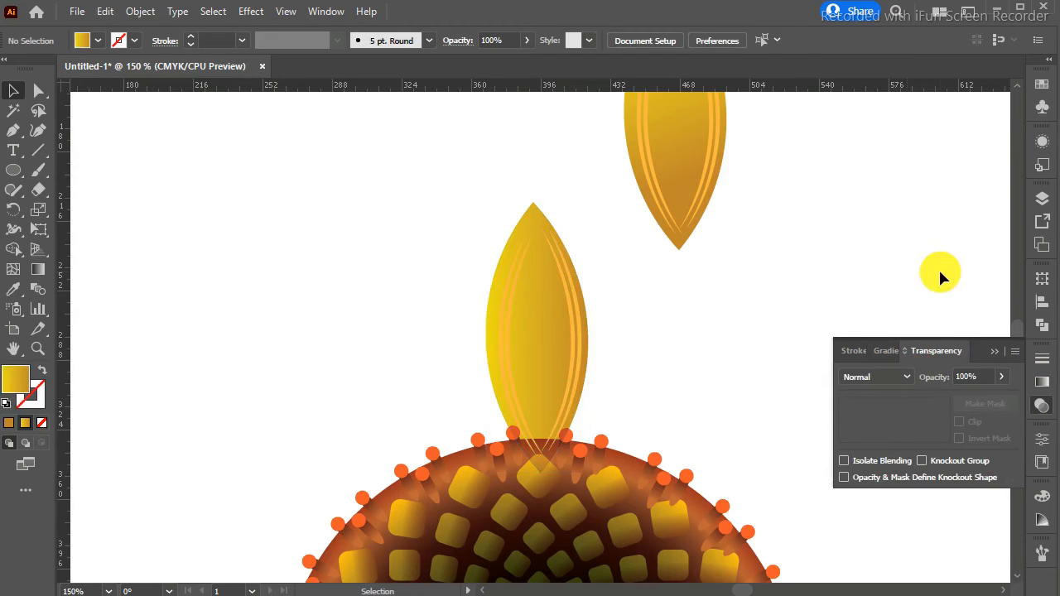
click(999, 353)
click(521, 377)
drag(530, 375, 441, 388)
key(ctrl+z)
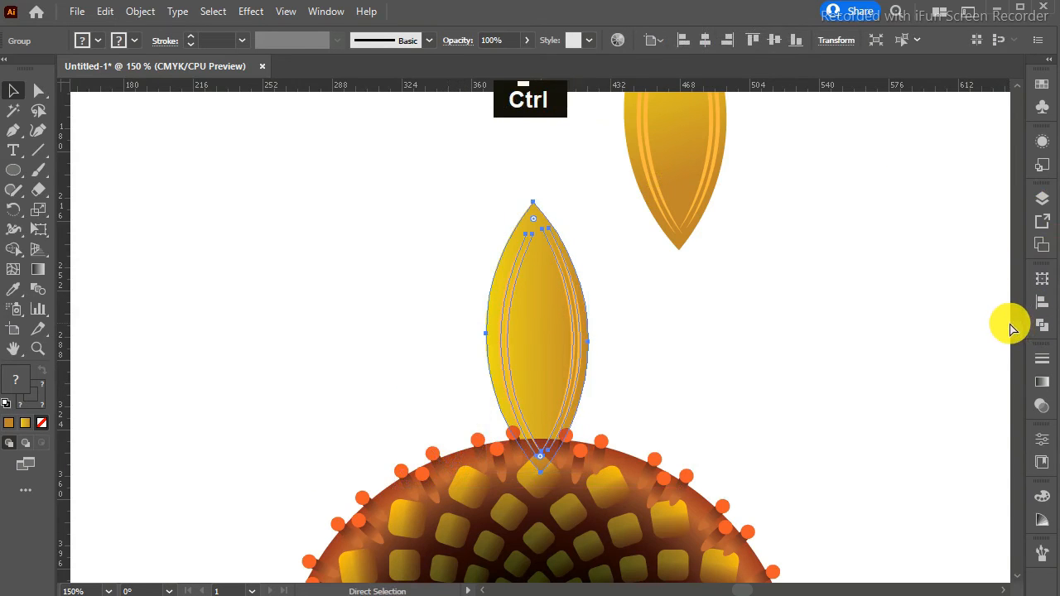
- Rotate a copy of the petal group about the circle's centre and repeat the transformation to form a ring of petals
key(ctrl+minus)
key(ctrl+minus)
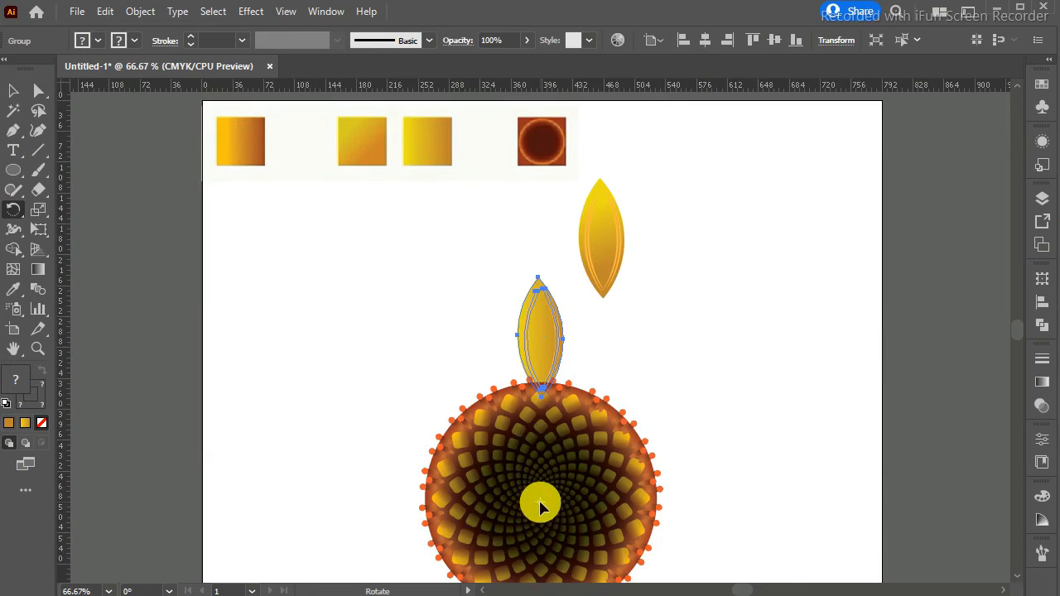
drag(544, 318, 489, 317)
key(ctrl+d)
key(ctrl+d)
key(ctrl+d)
key(ctrl+d)
key(ctrl+d)
key(ctrl+d)
key(ctrl+d)
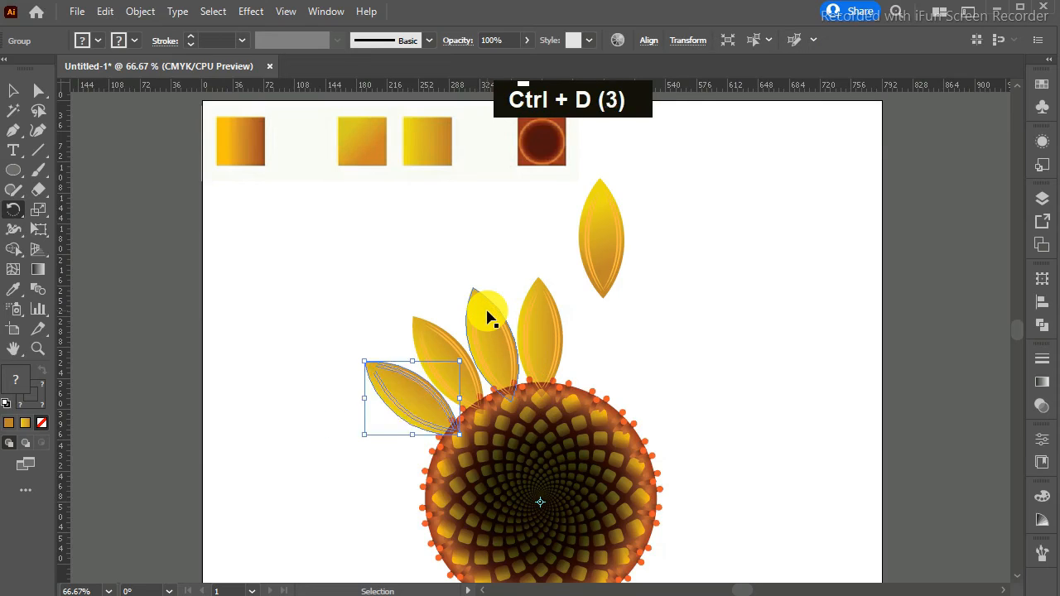
key(ctrl+d)
key(ctrl+d)
key(ctrl+d)
key(ctrl+d)
key(ctrl+d)
key(ctrl+d)
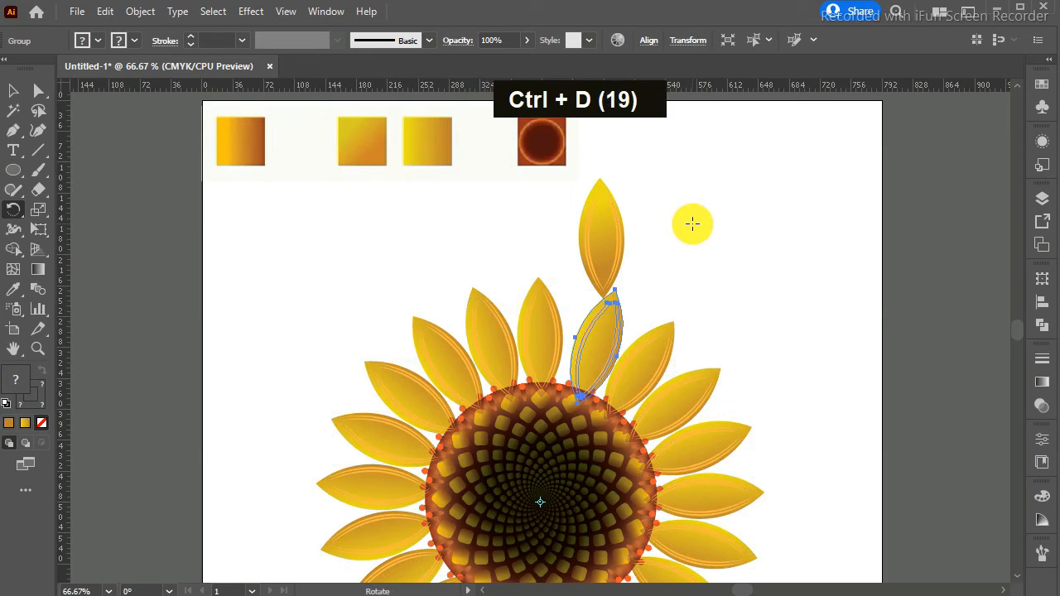
- Move the remaining spare petal shape, without its vein lines, next to the ring's topmost petal
click(13, 91)
key(ctrl+minus)
key(ctrl+minus)
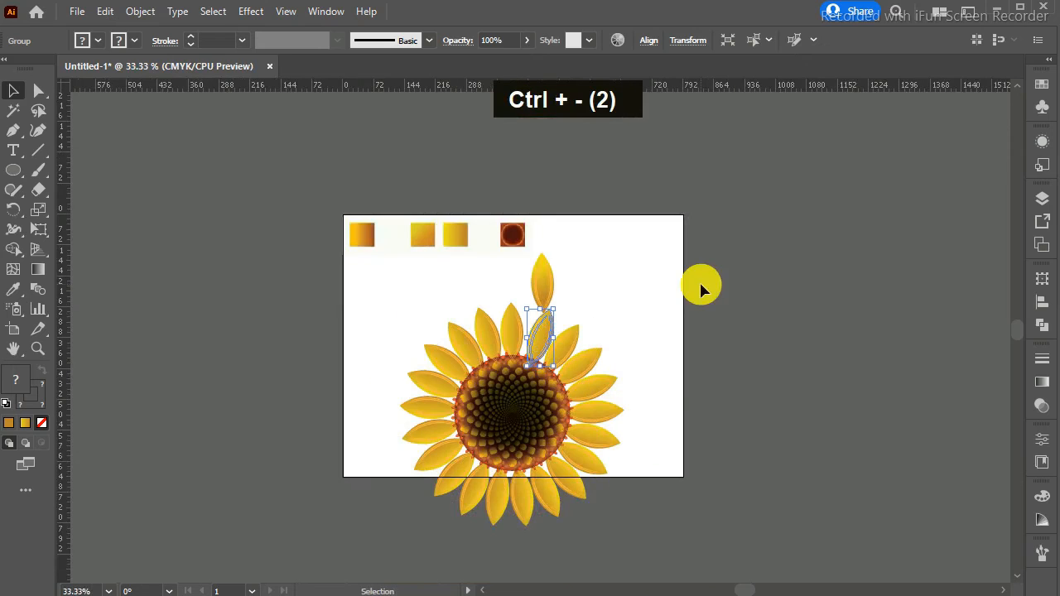
click(625, 298)
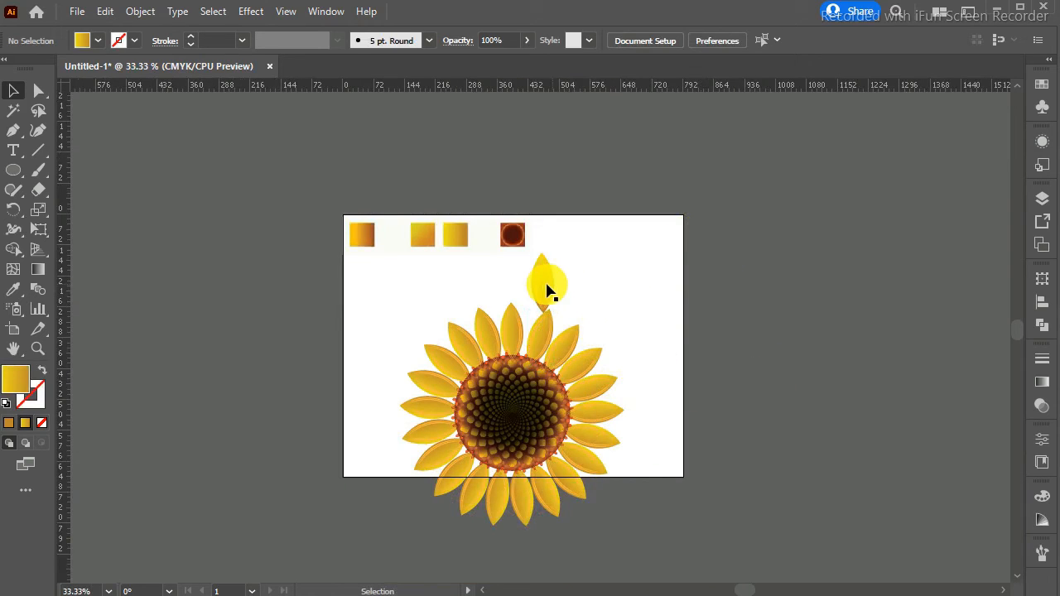
drag(544, 290, 502, 333)
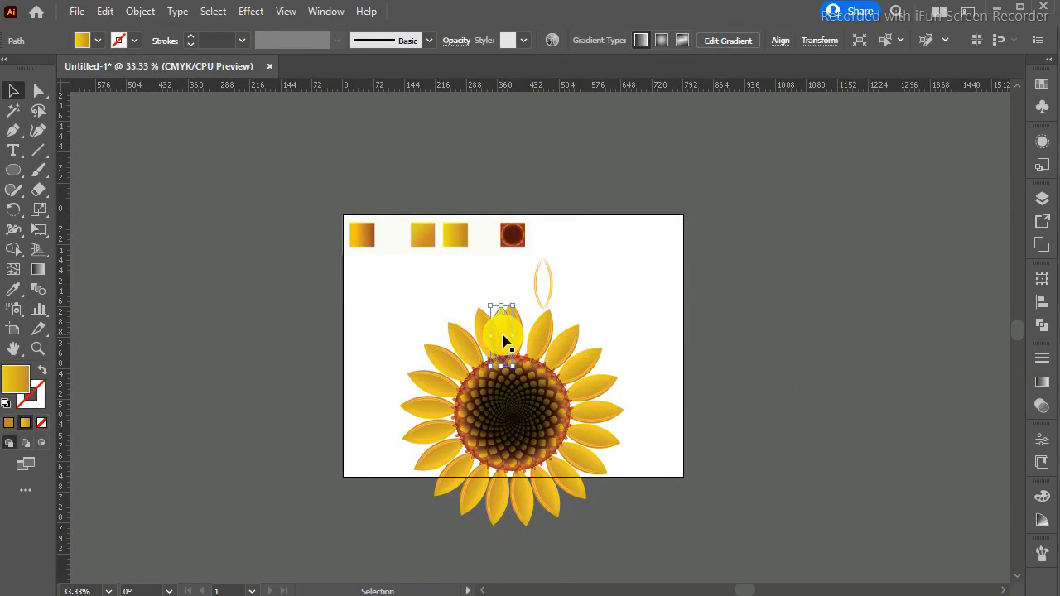
scroll(483, 307, up, 2)
- Rotate a copy of the plain petal about the circle's centre and repeat it to fill the gaps between the lined petals
drag(484, 297, 483, 312)
key(ctrl+d)
key(ctrl+d)
key(ctrl+d)
key(ctrl+d)
key(ctrl+d)
key(ctrl+d)
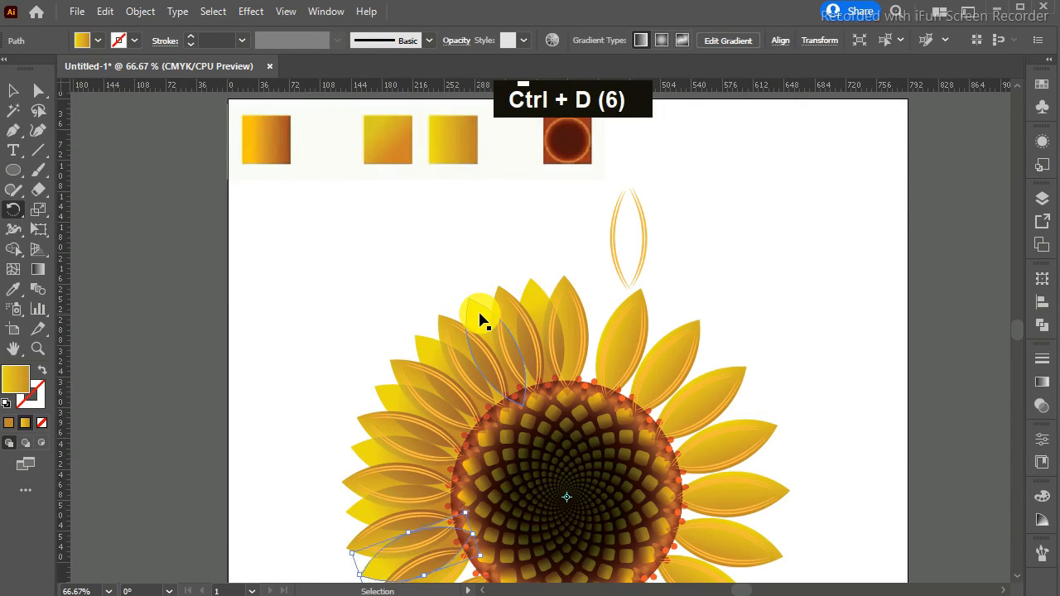
key(ctrl+d)
key(ctrl+d)
key(ctrl+d)
key(ctrl+d)
key(ctrl+d)
key(ctrl+d)
key(ctrl+d)
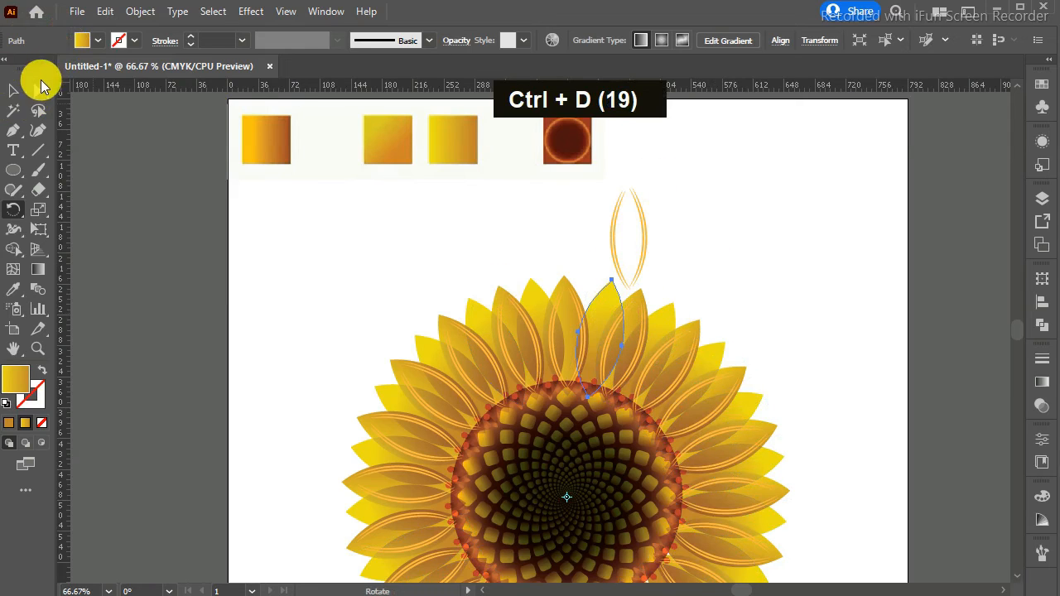
click(13, 90)
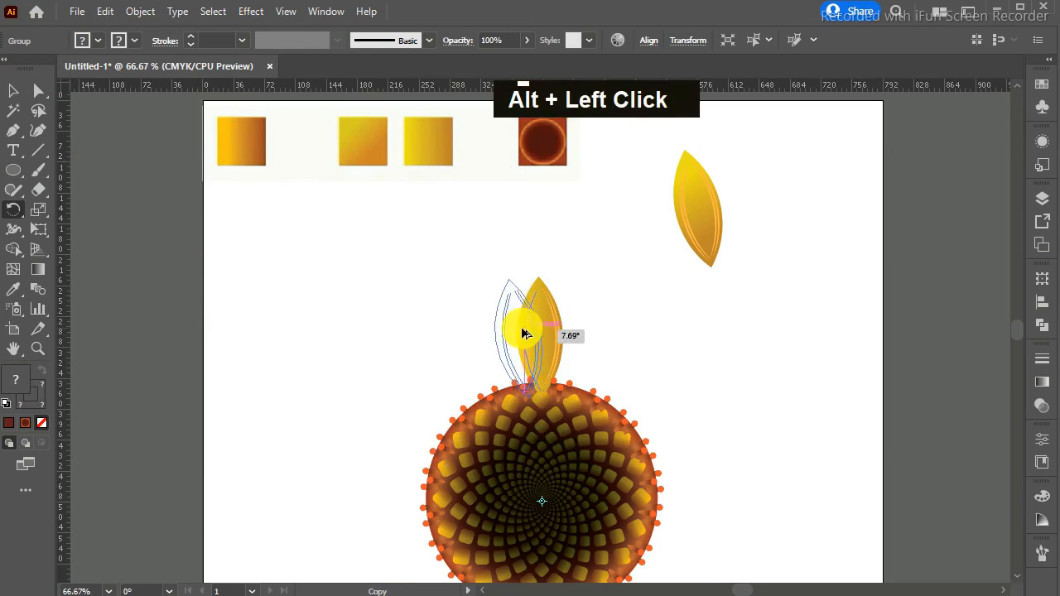
- Copy the lined petal group by rotating it about the circle's centre and repeat the copy until a full petal ring surrounds the circle
drag(523, 333, 501, 335)
key(ctrl+z)
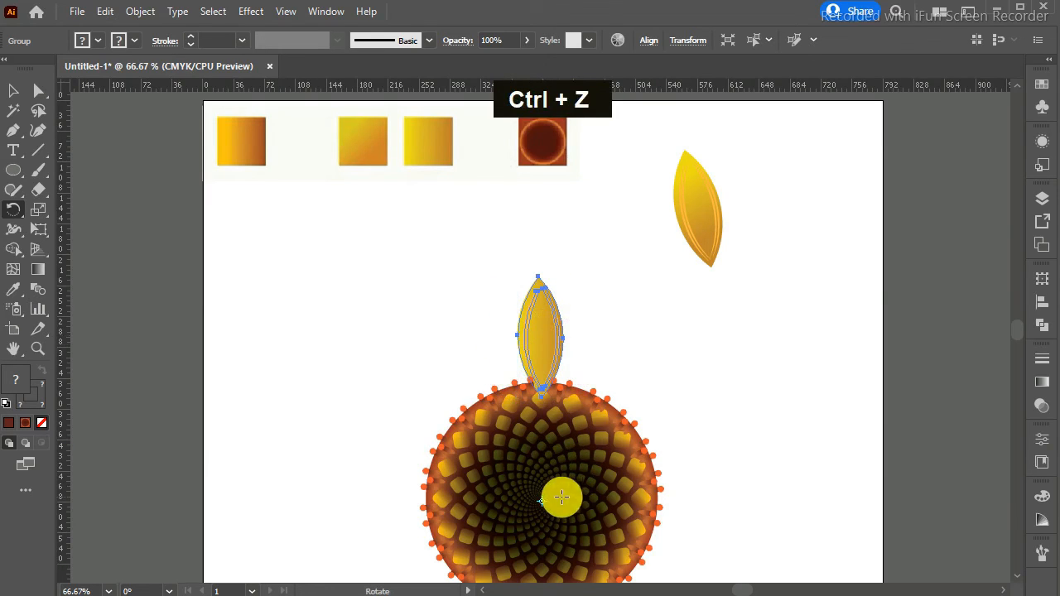
drag(542, 359, 496, 336)
key(ctrl+d)
key(ctrl+d)
key(ctrl+d)
key(ctrl+d)
key(ctrl+d)
key(ctrl+d)
key(ctrl+d)
key(ctrl+d)
key(ctrl+d)
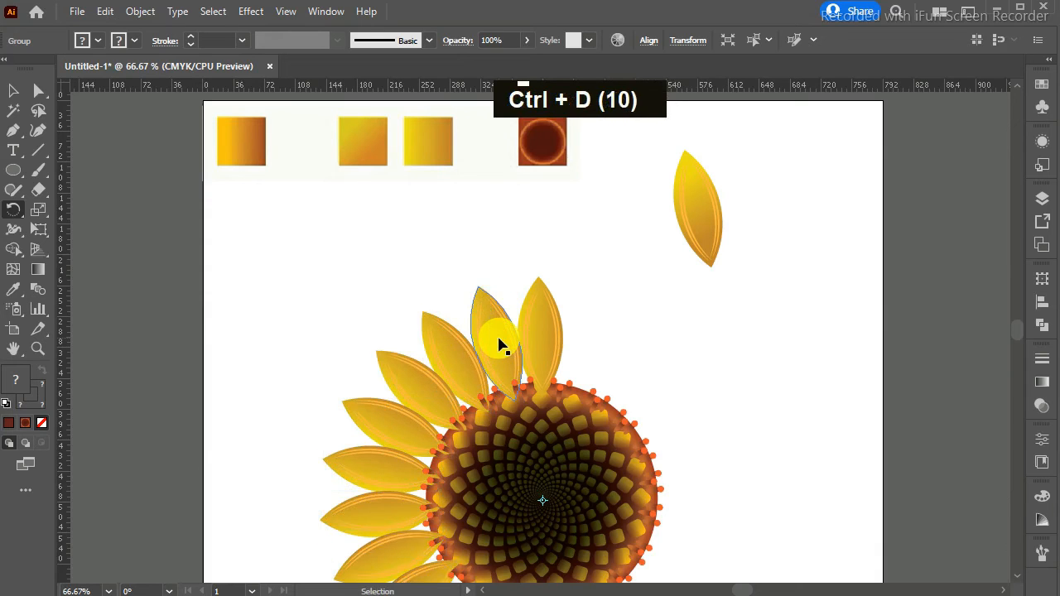
key(ctrl+d)
key(ctrl+d)
key(ctrl+d)
key(ctrl+d)
key(ctrl+d)
key(ctrl+d)
key(ctrl+d)
key(ctrl+d)
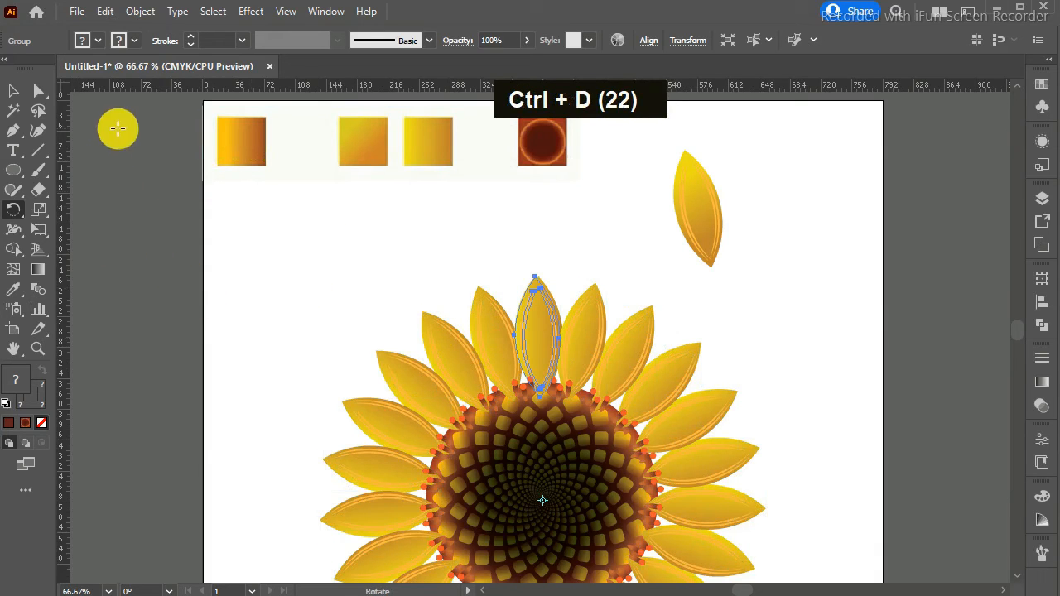
- Move the spare lined petal onto the ring, slightly left of the topmost petal, and rotate it closer to upright
click(14, 91)
drag(681, 168, 617, 217)
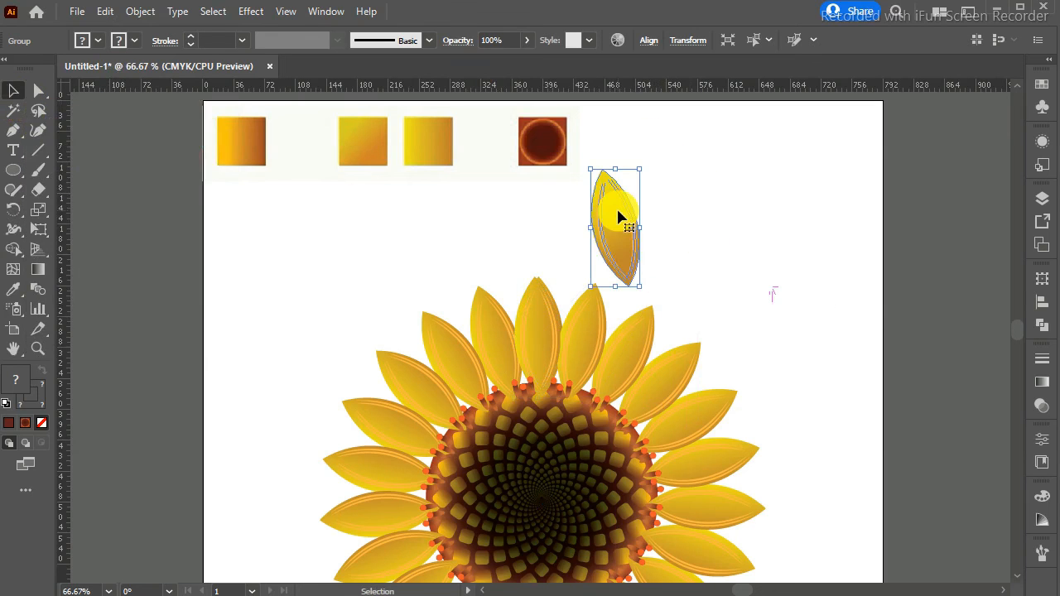
mouse_move(640, 161)
mouse_down()
mouse_move(655, 173)
mouse_move(650, 165)
mouse_up()
drag(613, 222, 524, 329)
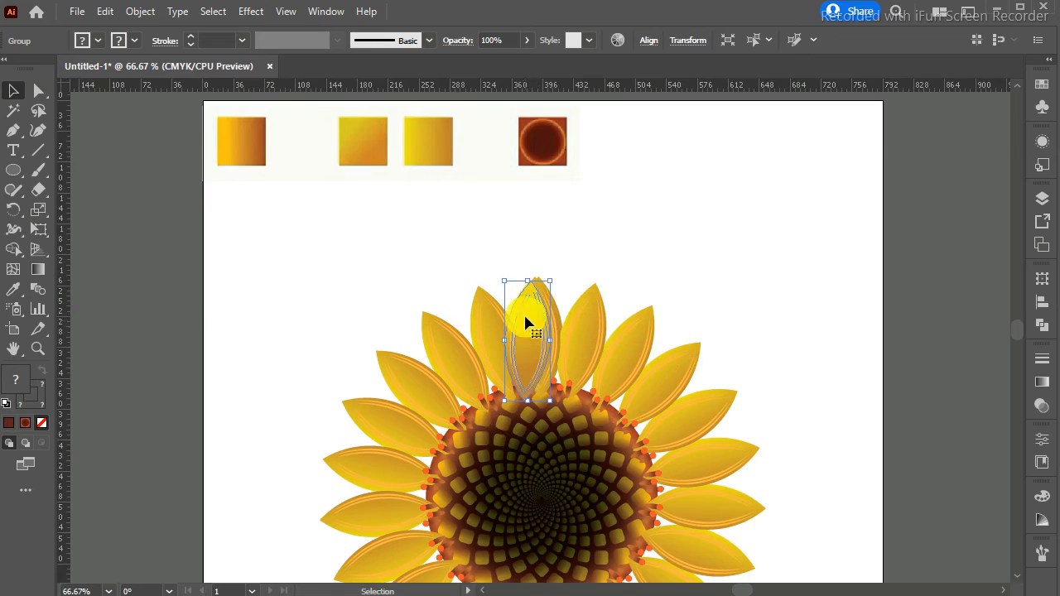
- Tilt the spare petal slightly left and nudge it to sit between the topmost petal and its left neighbour
drag(500, 270, 486, 273)
drag(526, 340, 515, 340)
key(Right)
key(Right)
key(Right)
key(Right)
key(Right)
key(Up)
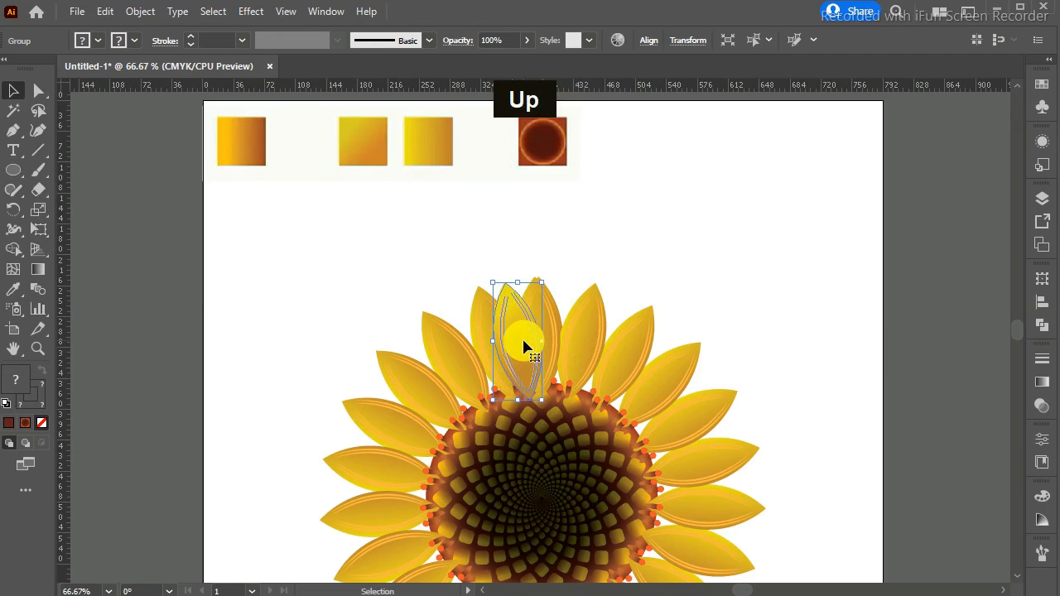
drag(488, 285, 490, 274)
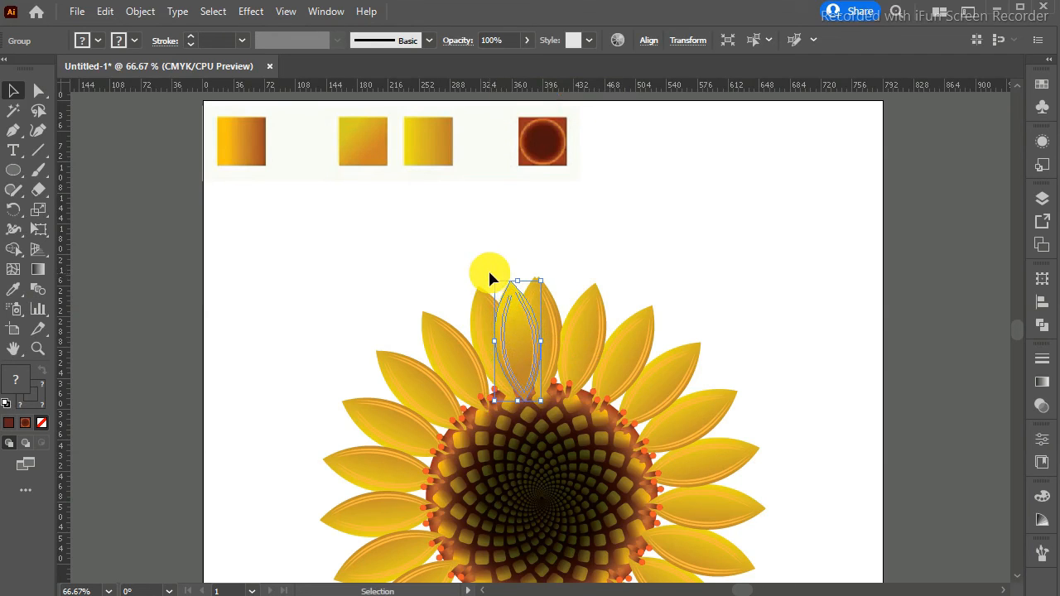
- Nudge the spare lined petal slightly right and down so it fills the gap between the topmost petal and its left neighbour
key(Right)
key(ctrl+equal)
key(ctrl+equal)
key(Up)
key(Up)
key(Down)
key(Down)
key(Down)
key(Down)
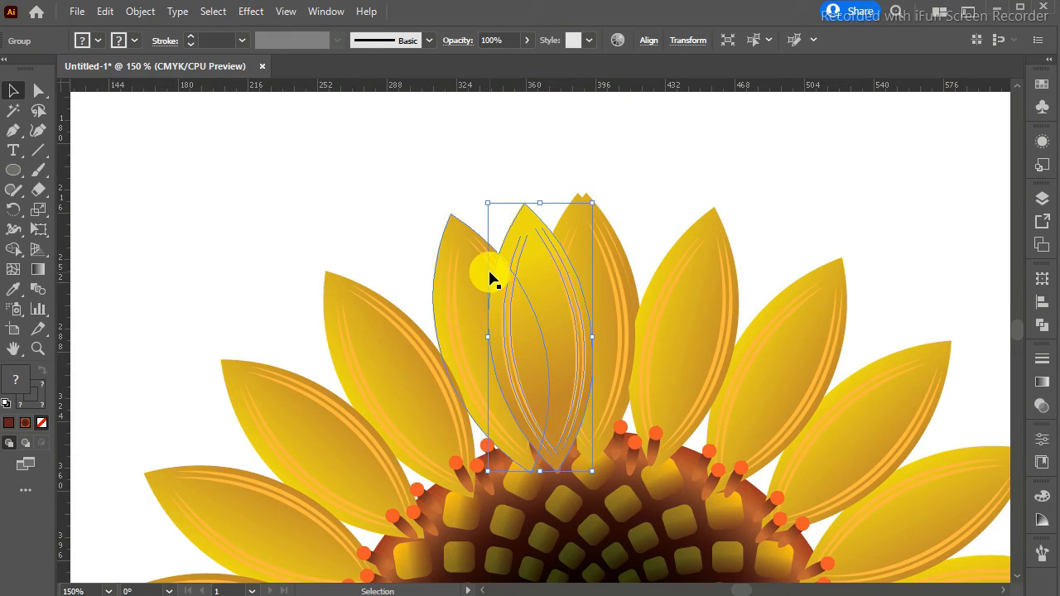
- Send the spare lined petal behind all the other artwork
key(ctrl+shift+bracketright)
right_click(544, 267)
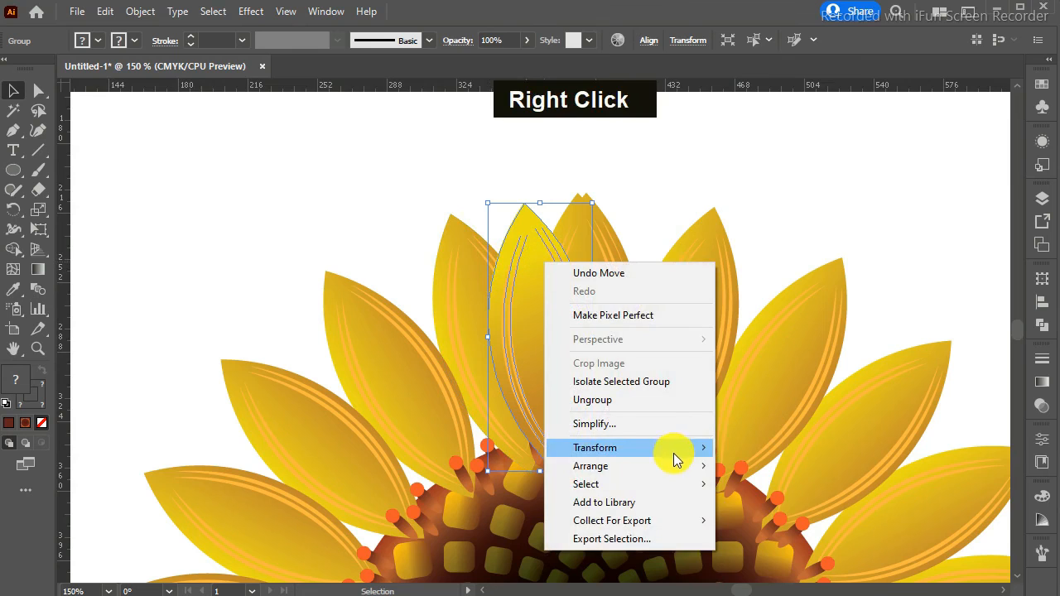
mouse_move(671, 469)
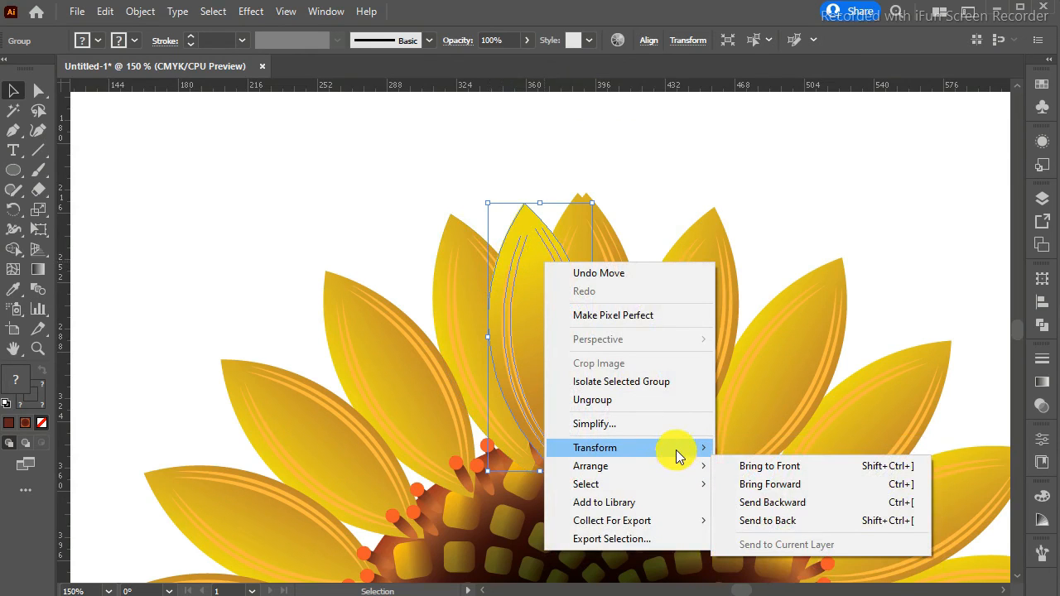
click(841, 520)
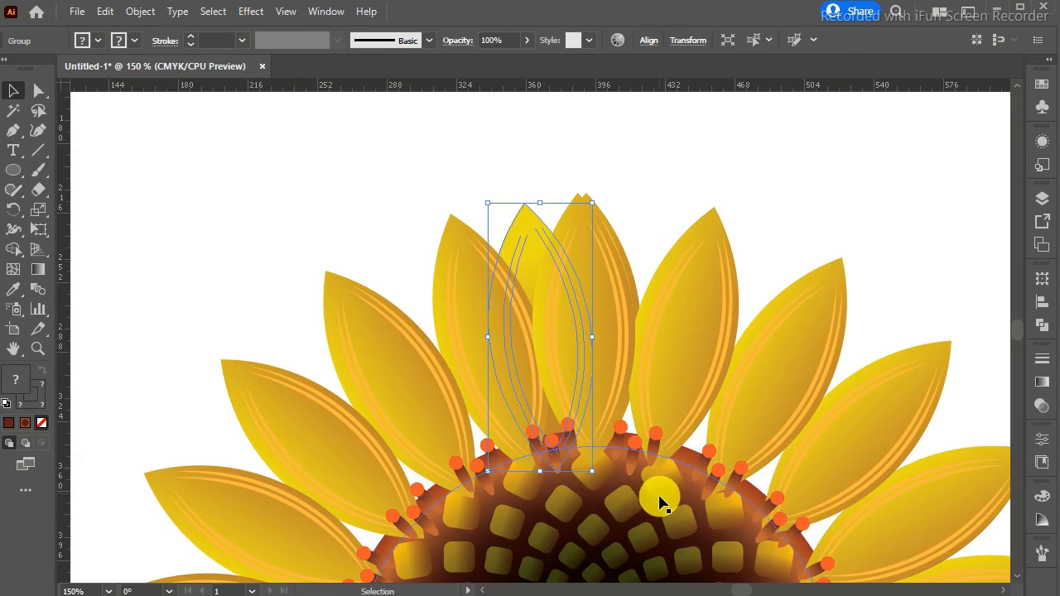
- Send the dark gradient circle covering the flower's spiral centre to the back
right_click(651, 534)
mouse_move(686, 413)
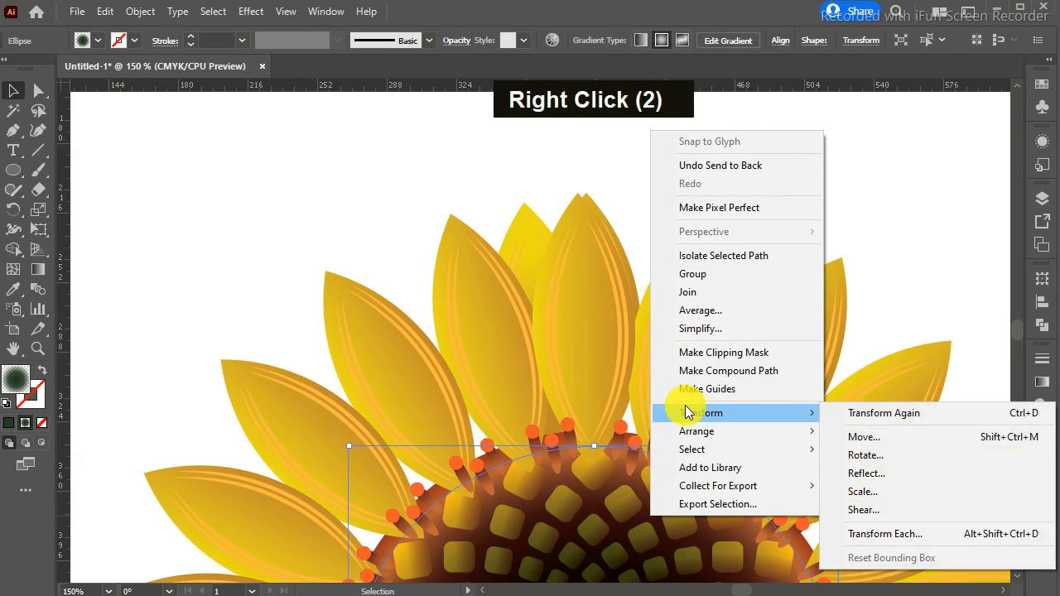
click(878, 485)
double_click(652, 483)
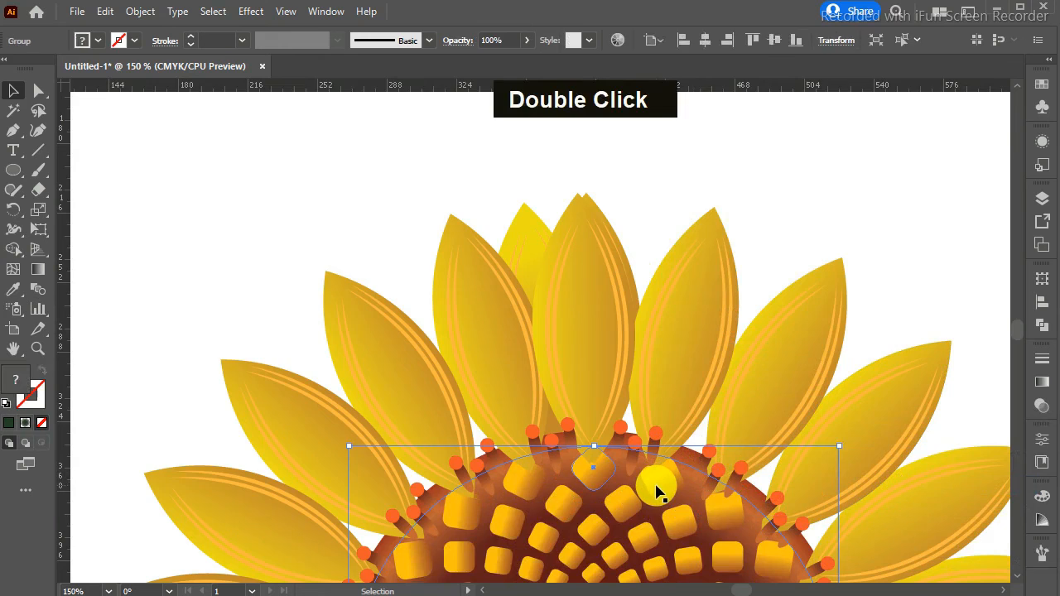
right_click(654, 487)
mouse_move(748, 395)
click(590, 529)
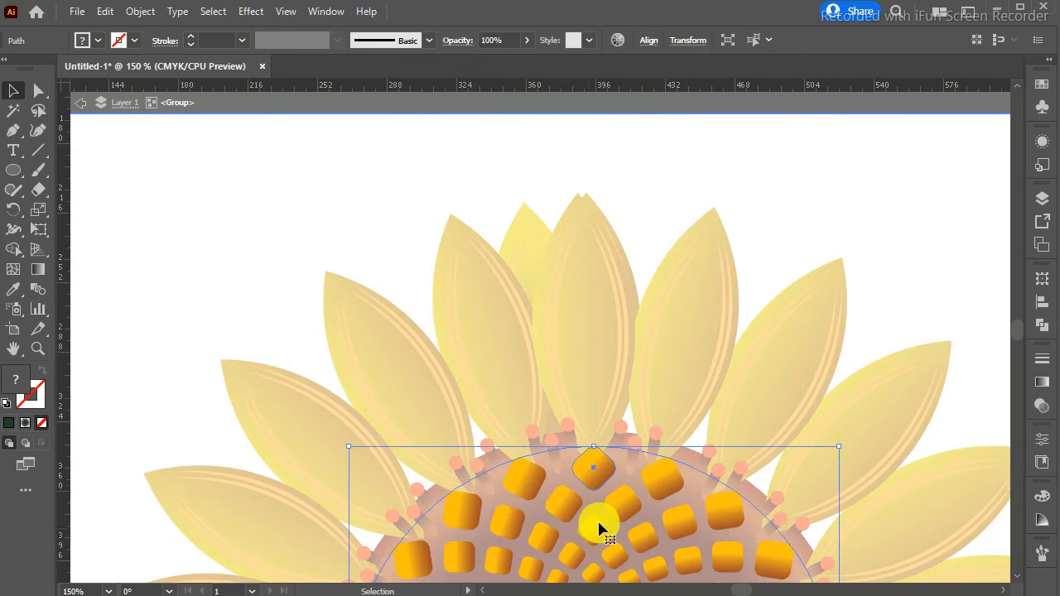
double_click(783, 202)
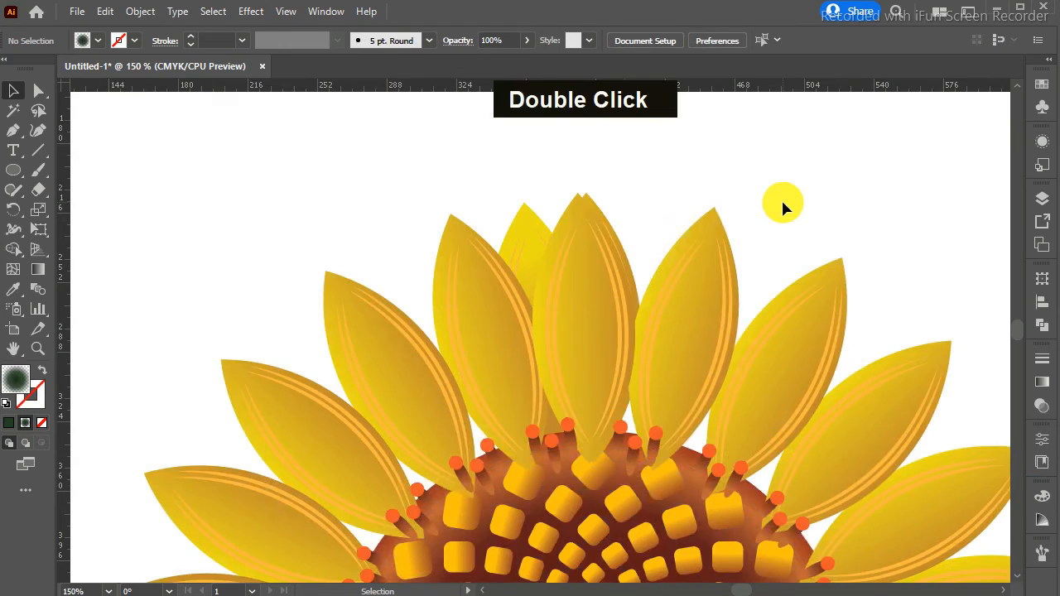
- Send the group of yellow-orange spiral squares in the flower's centre to the back
right_click(620, 507)
mouse_move(680, 420)
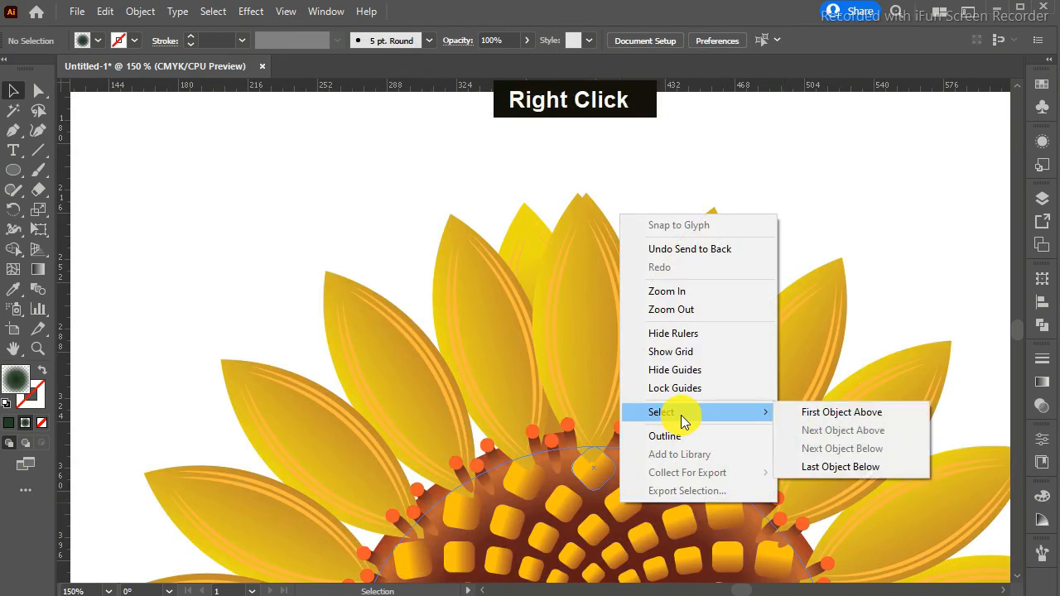
click(612, 501)
right_click(611, 500)
mouse_move(696, 416)
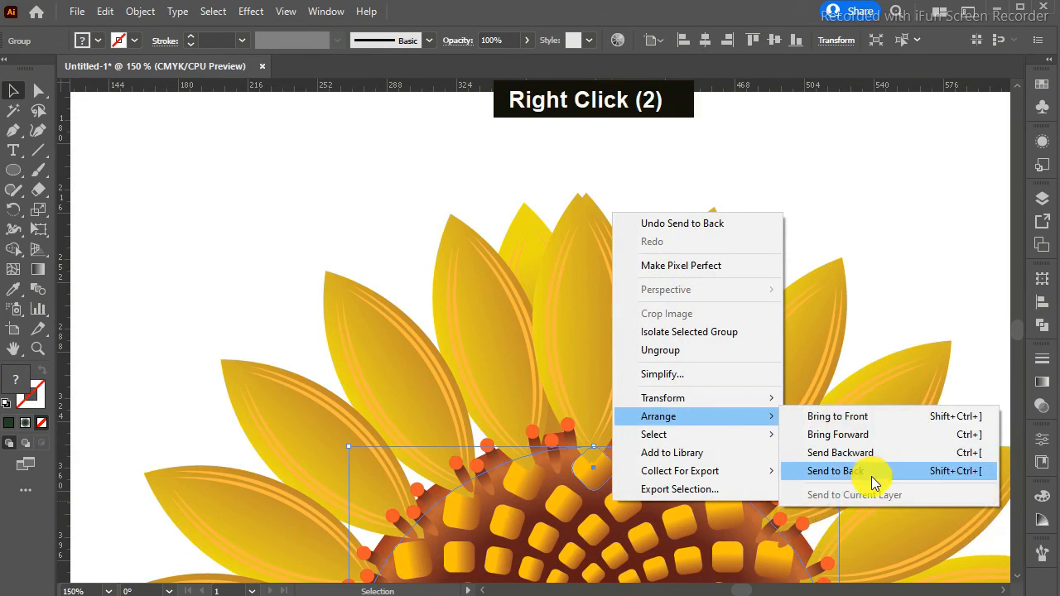
click(874, 472)
- Send the brown gradient circle in the flower's centre to the back, behind the spiral squares
click(641, 539)
right_click(643, 539)
mouse_move(741, 454)
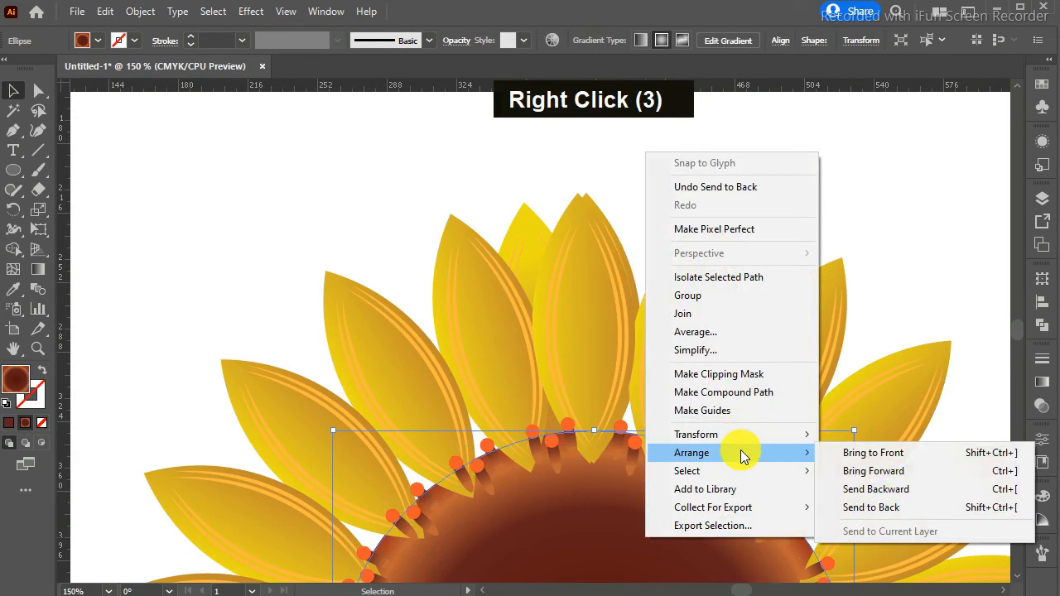
click(905, 505)
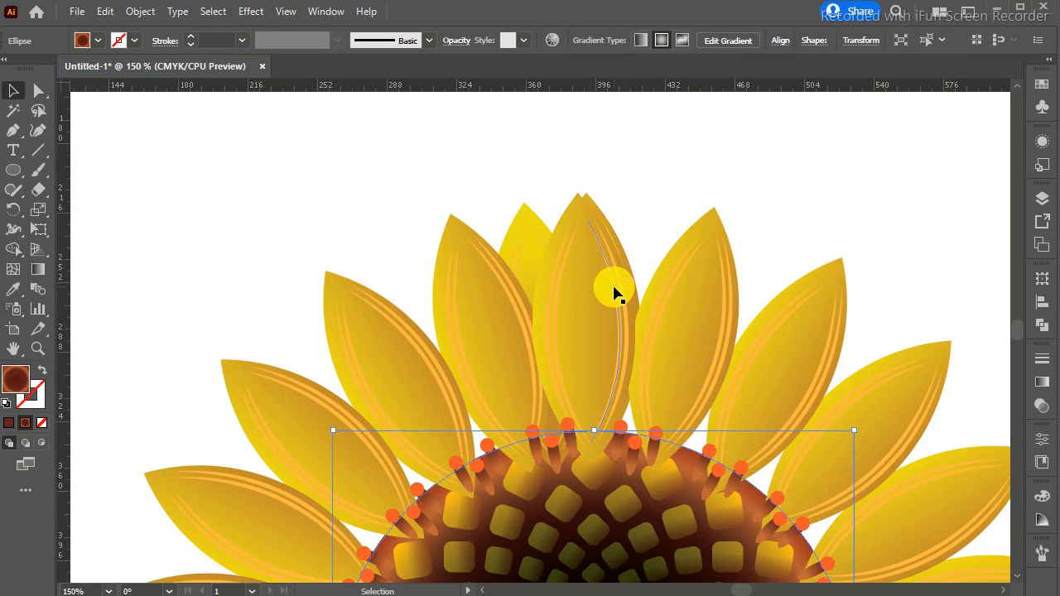
- Try to copy the rear petal by rotating it about the flower's centre and repeating the copy along the left side
click(528, 232)
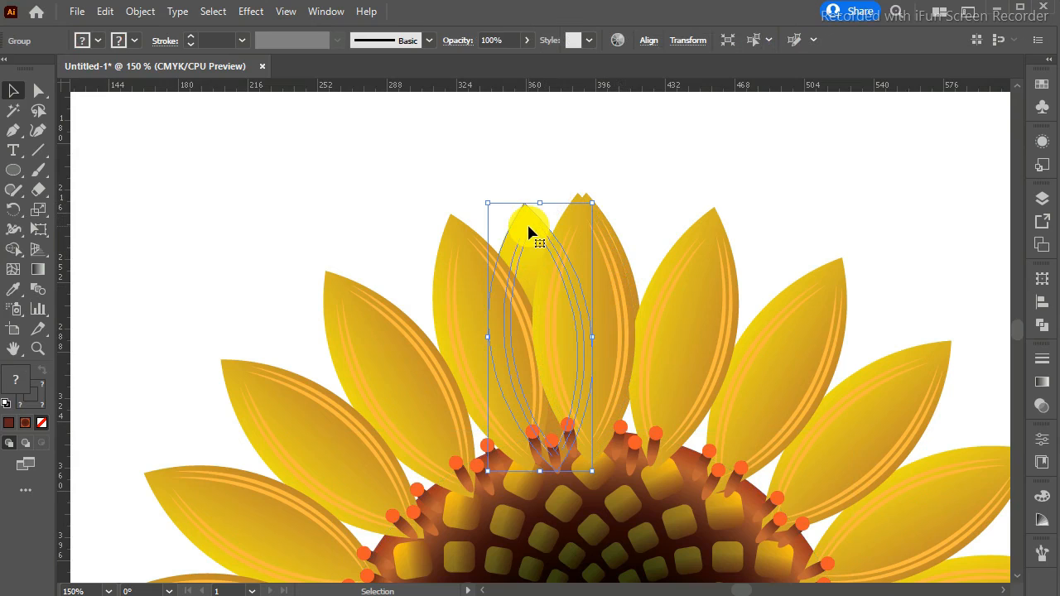
key(ctrl+minus)
key(ctrl+minus)
key(ctrl+minus)
click(13, 209)
drag(538, 326, 501, 323)
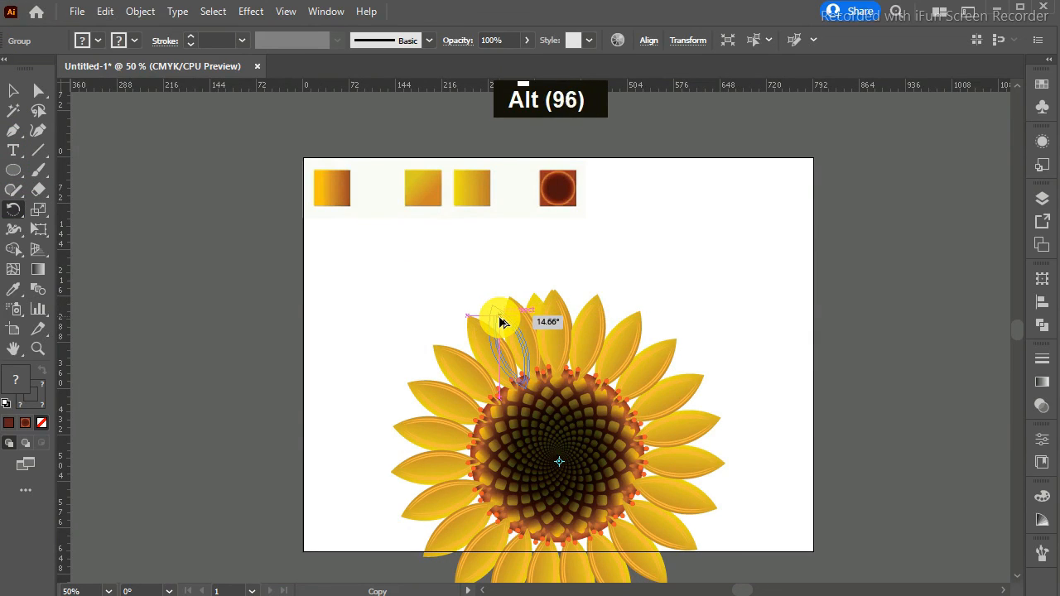
drag(500, 323, 497, 323)
key(ctrl+d)
key(ctrl+d)
key(ctrl+d)
key(ctrl+d)
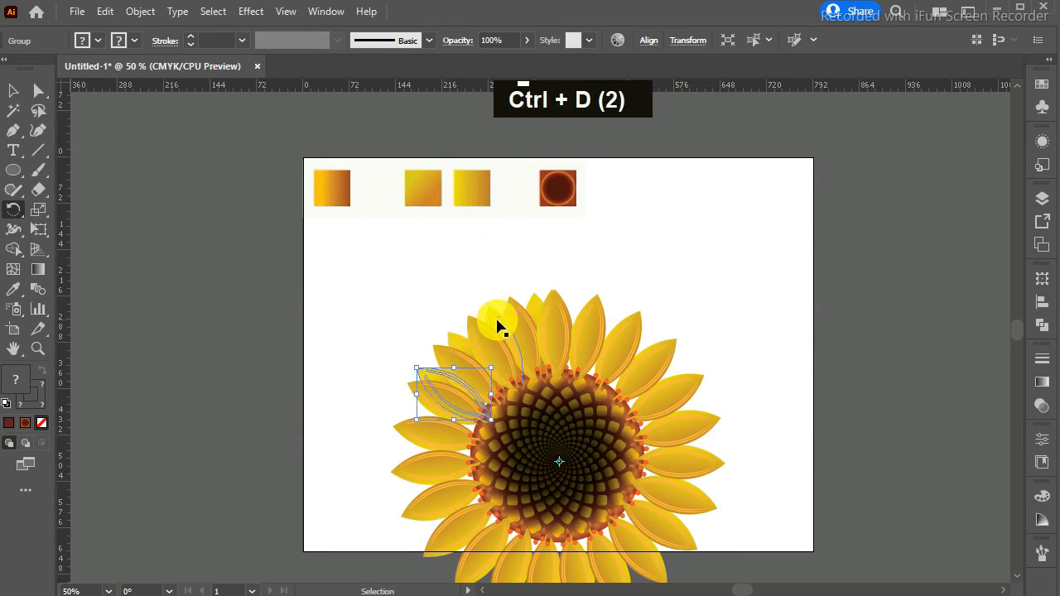
key(ctrl+d)
- Undo the repeated copies and the rotation of the rear petal
key(ctrl+z)
key(ctrl+z)
key(ctrl+z)
key(ctrl+z)
key(ctrl+z)
key(ctrl+z)
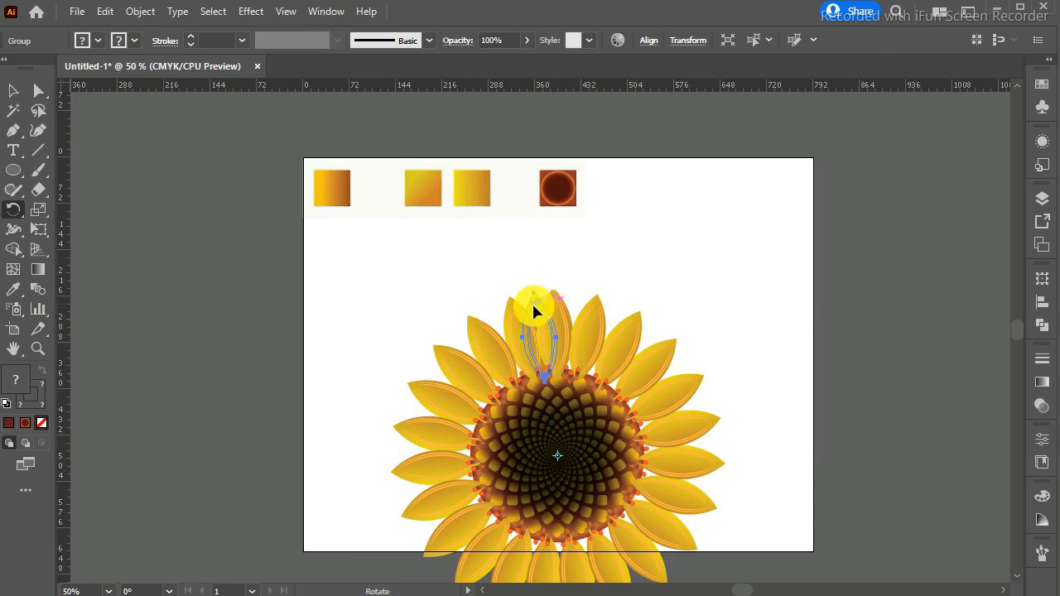
- Retry rotating a copy of the rear petal about the flower's centre and repeat it down the left side
drag(536, 313, 497, 315)
key(ctrl+d)
key(ctrl+d)
key(ctrl+d)
key(ctrl+d)
key(ctrl+d)
key(ctrl+d)
key(ctrl+d)
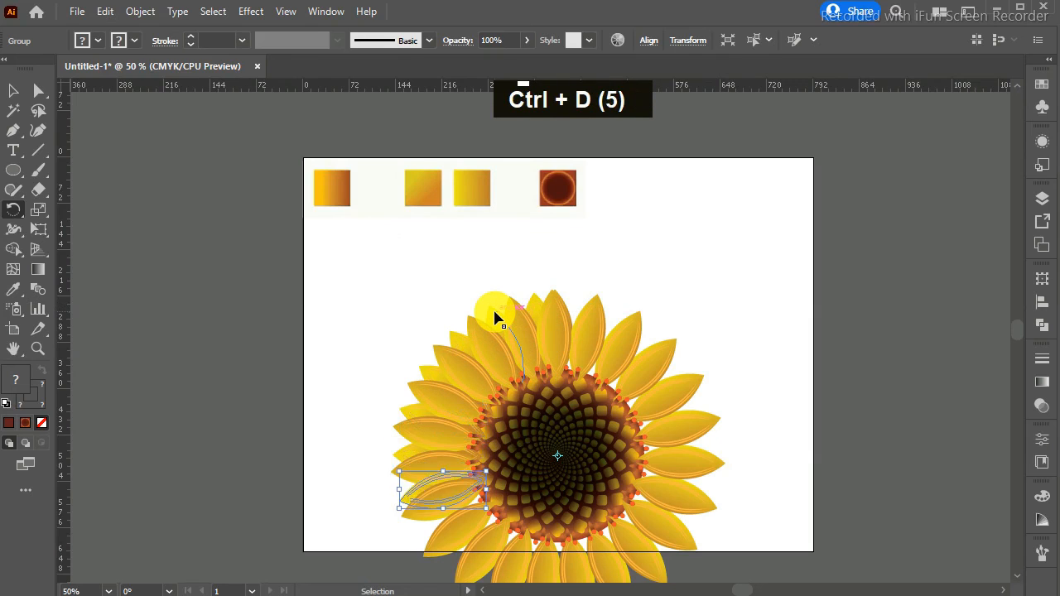
- Undo the second set of rotated rear petal copies back to the single rear petal
key(ctrl+z)
key(ctrl+z)
key(ctrl+z)
key(ctrl+z)
key(ctrl+z)
key(ctrl+z)
key(ctrl+z)
key(ctrl+z)
key(ctrl+z)
key(ctrl+z)
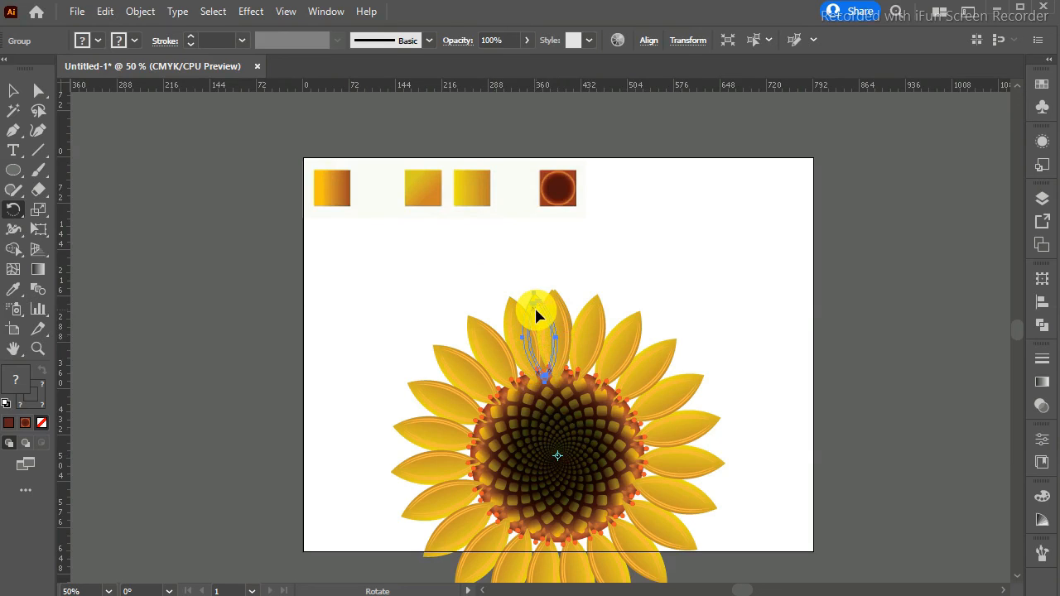
- Nudge the rear petal slightly left, rotate a copy about the flower's centre, and repeat it until a full rear petal ring is formed
key(Left)
key(Left)
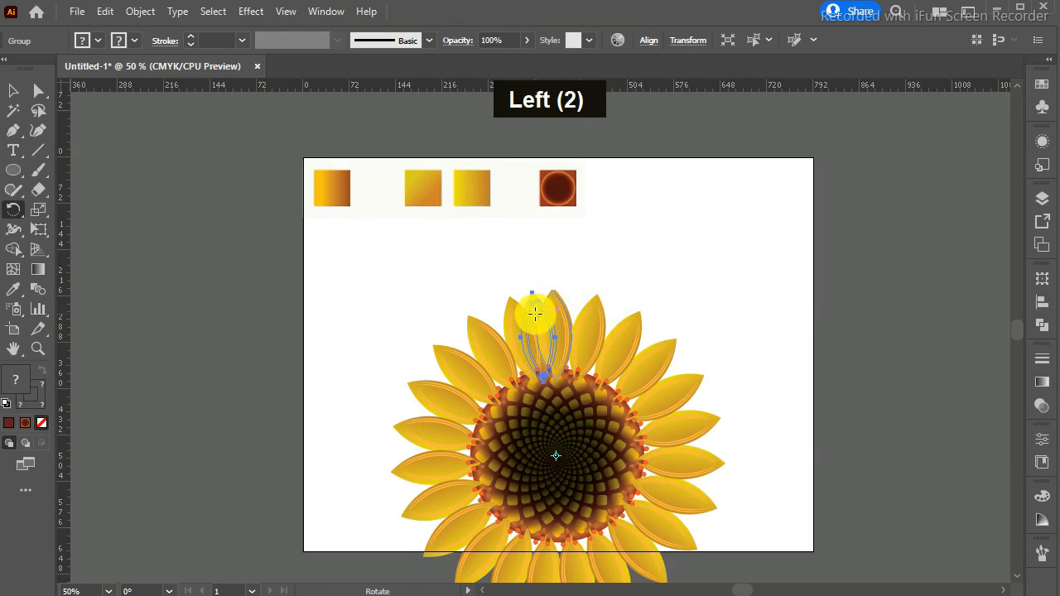
drag(534, 300, 495, 318)
key(ctrl+d)
key(ctrl+d)
key(ctrl+d)
key(ctrl+d)
key(ctrl+d)
key(ctrl+d)
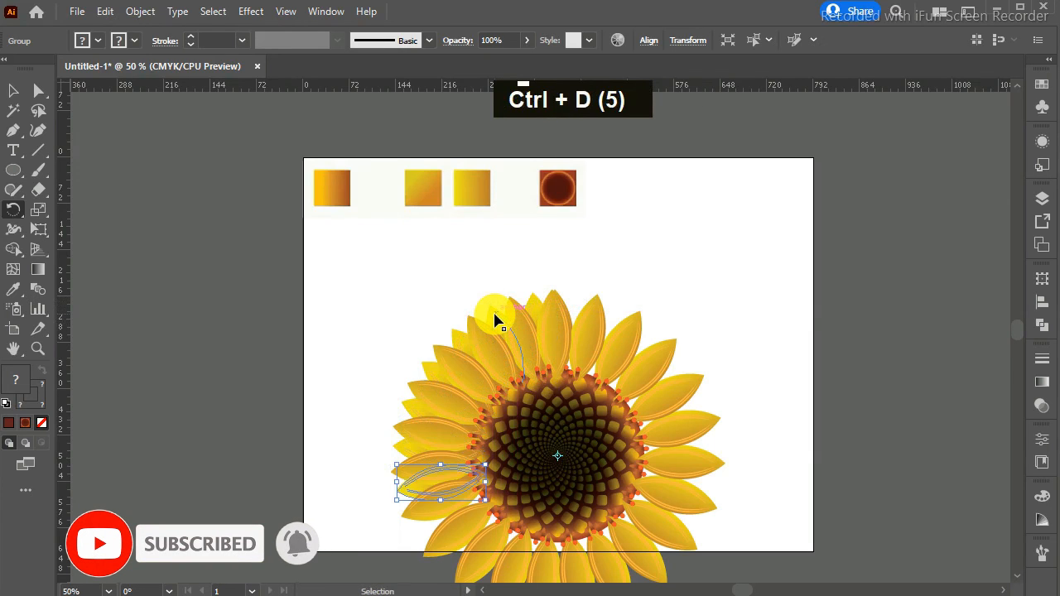
key(ctrl+d)
key(ctrl+d)
key(ctrl+d)
key(ctrl+d)
key(ctrl+d)
key(ctrl+d)
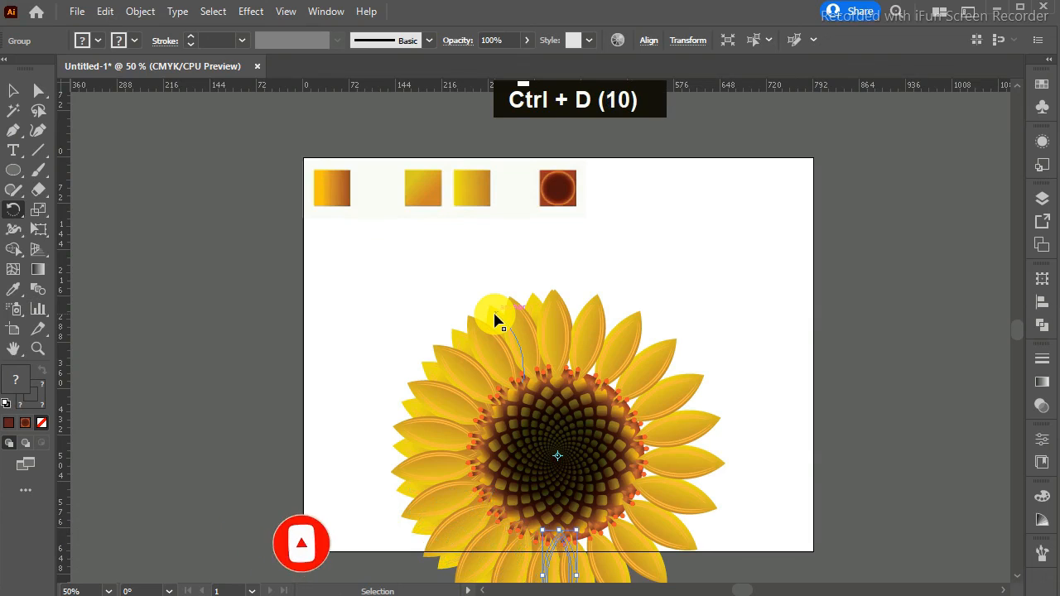
key(ctrl+d)
key(ctrl+d)
key(ctrl+d)
key(ctrl+d)
key(ctrl+d)
key(ctrl+d)
key(ctrl+d)
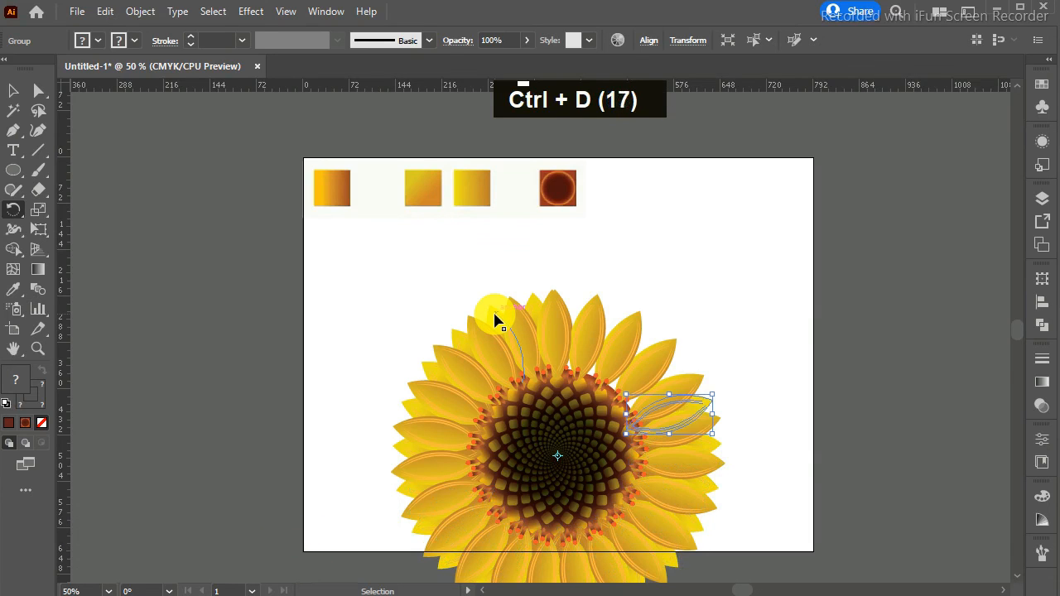
key(ctrl+d)
key(ctrl+d)
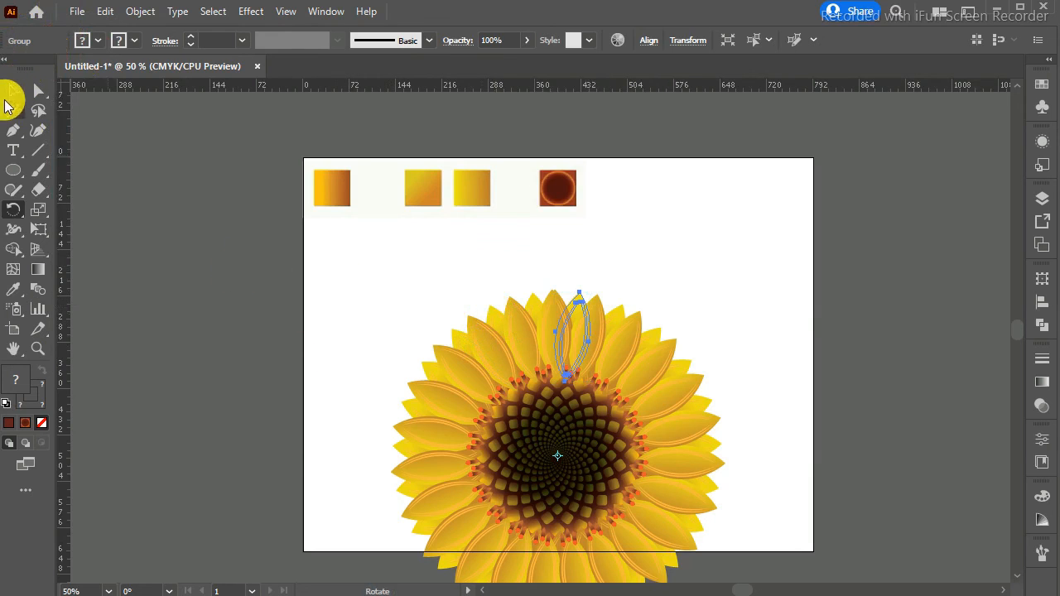
- Select the whole sunflower, scale it down, and move it onto the right half of the artboard
click(352, 312)
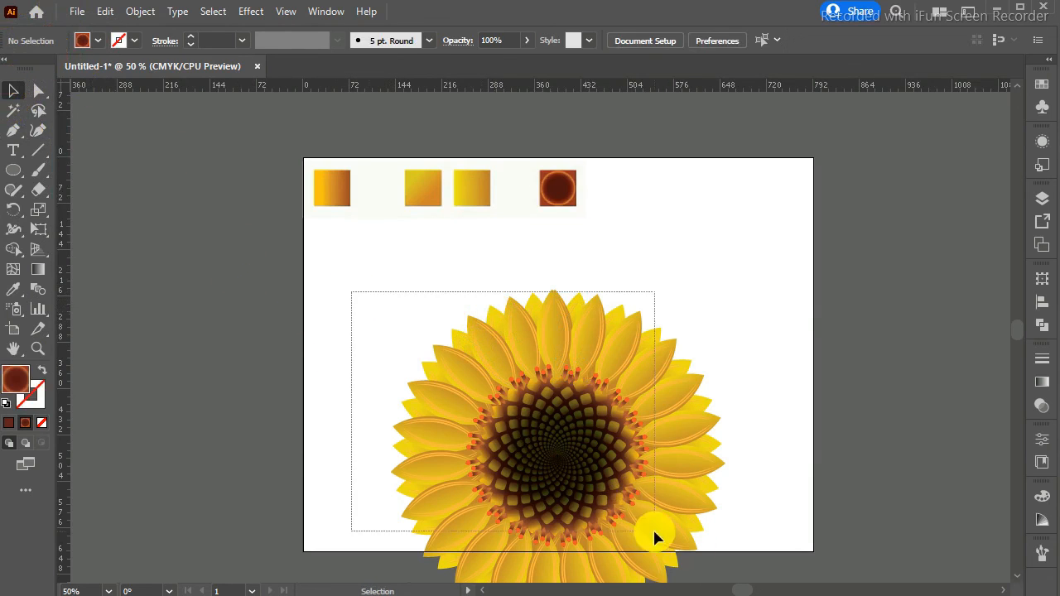
drag(654, 532, 767, 587)
drag(726, 237, 678, 296)
drag(550, 346, 614, 272)
click(779, 426)
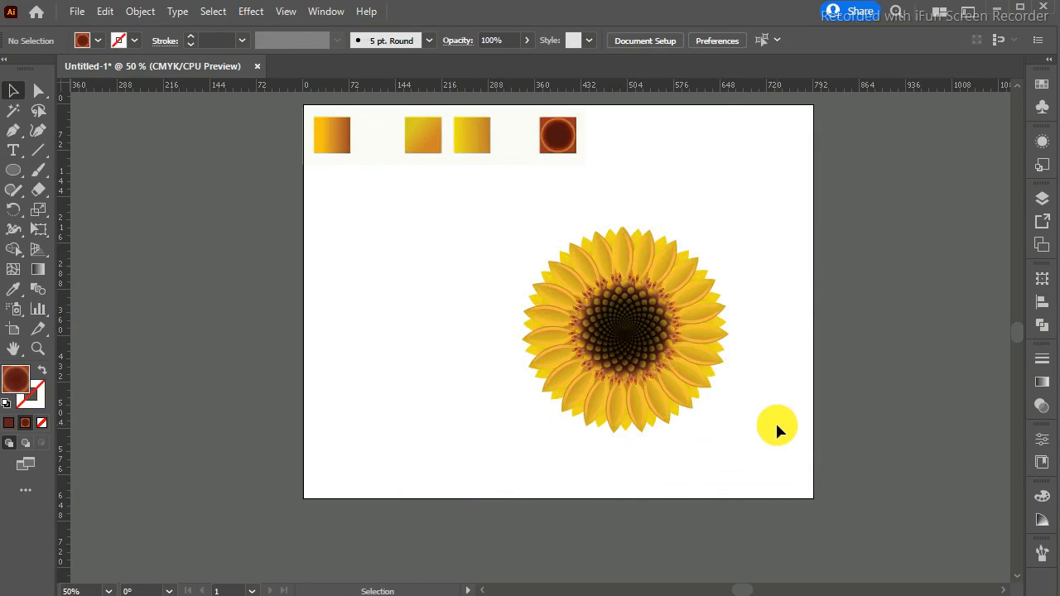
key(ctrl+equal)
key(ctrl+equal)
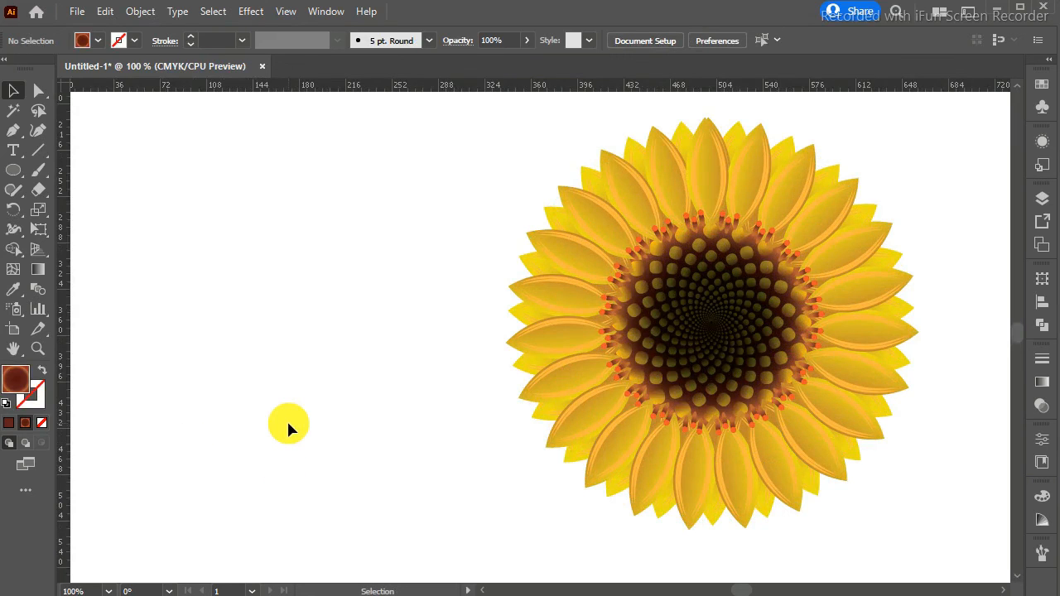
key(ctrl+minus)
key(ctrl+equal)
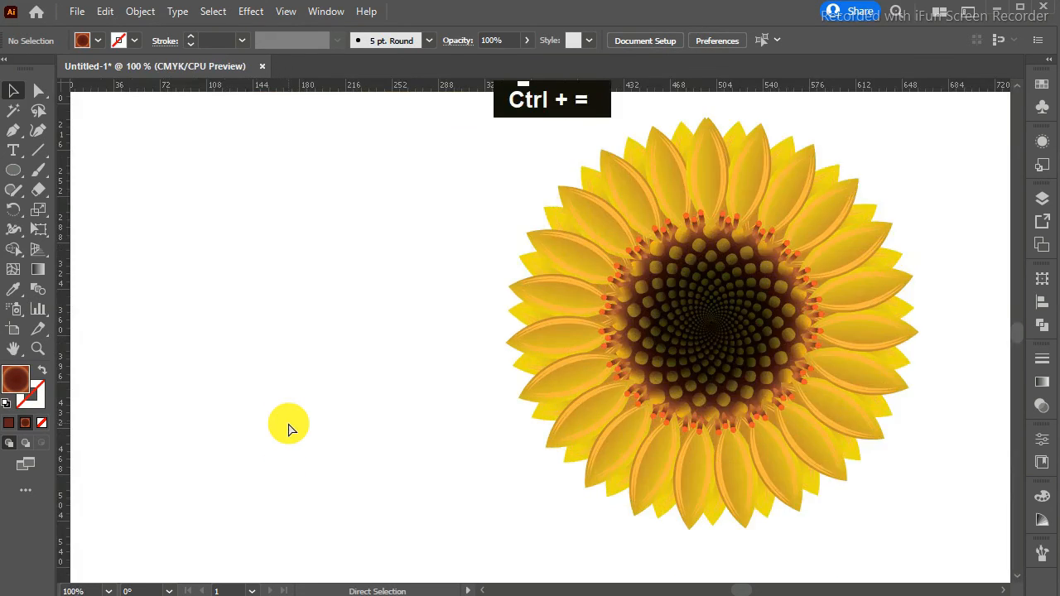